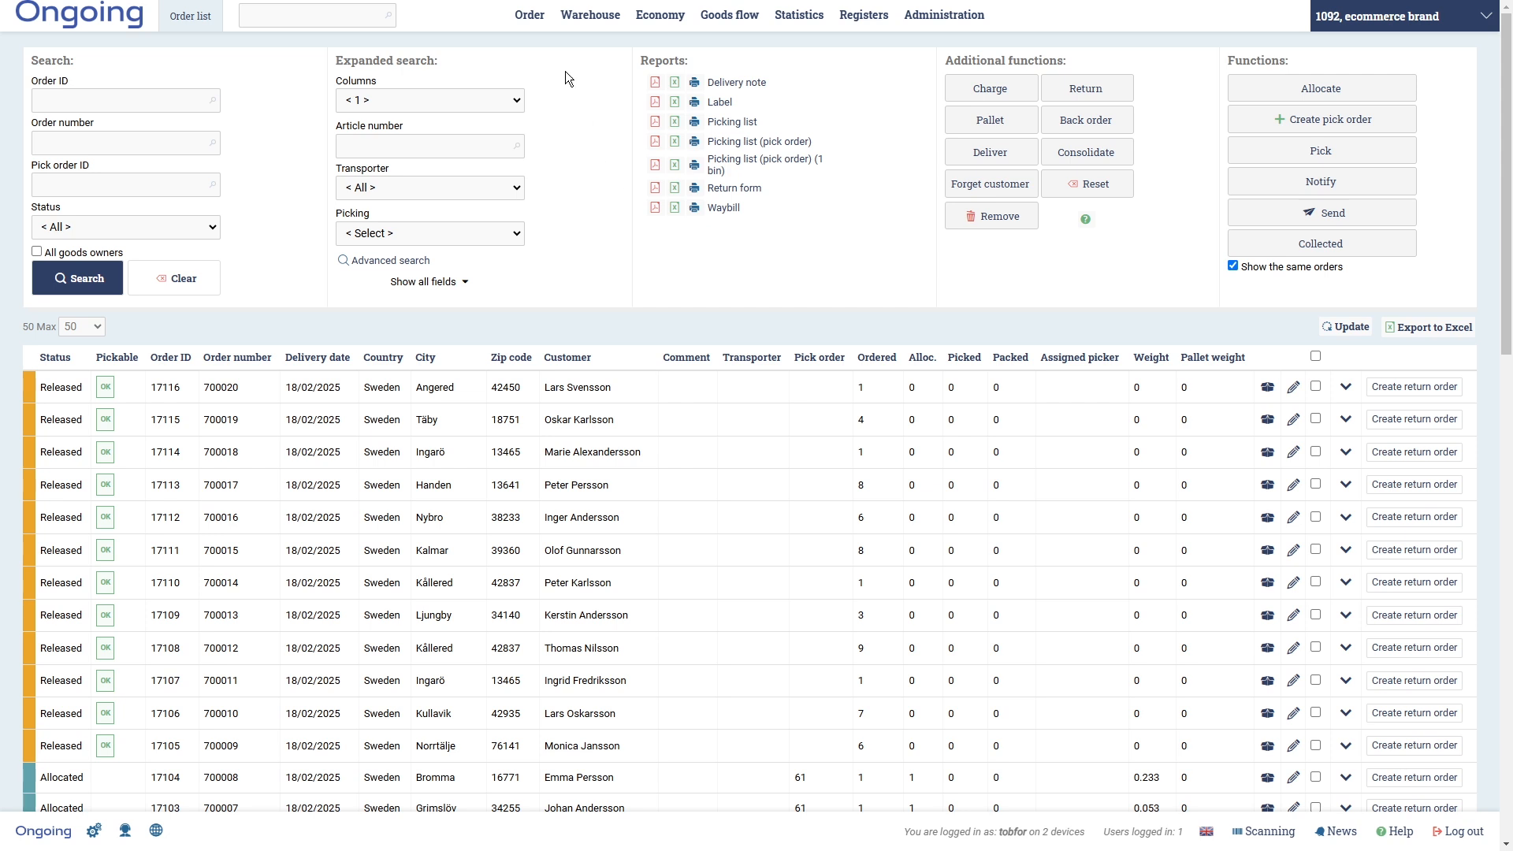
# - View the goods owner list and close it without changes
pyautogui.moveTo(530, 15)
pyautogui.click(1485, 27)
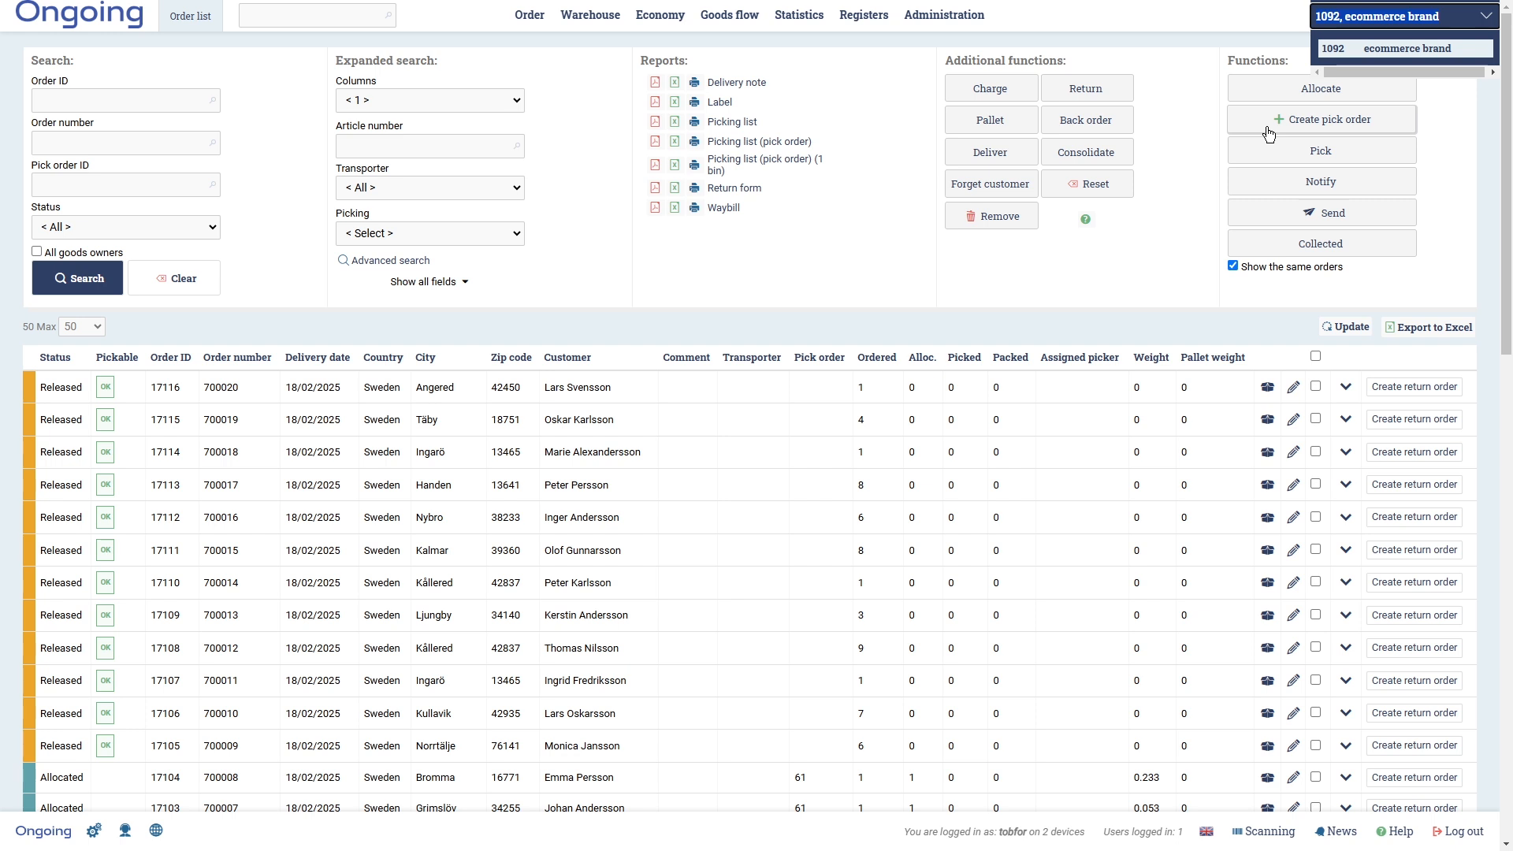
pyautogui.click(1123, 288)
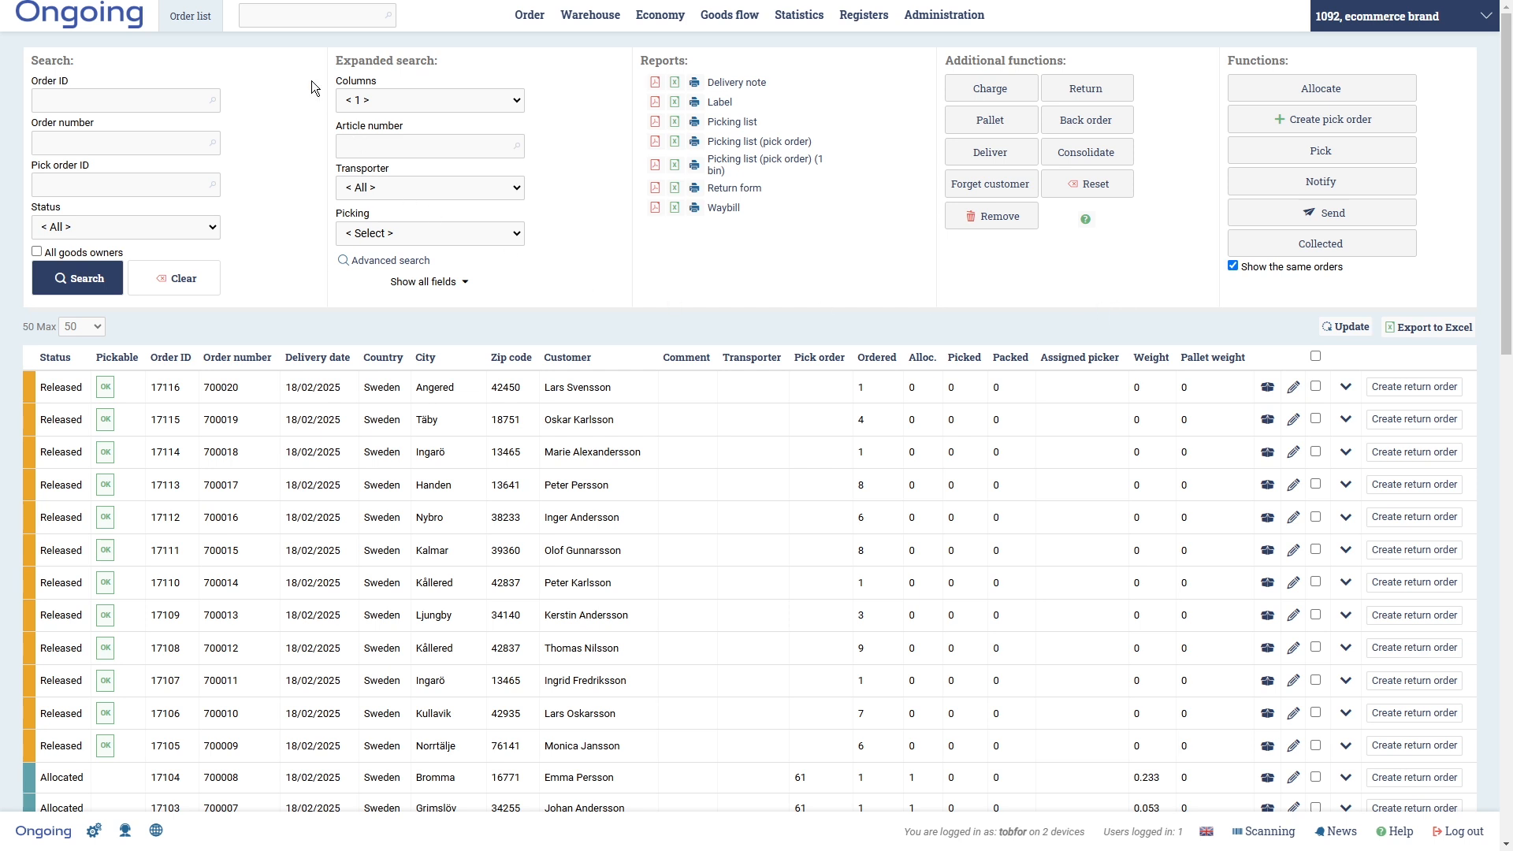
# - Search pages for 'ret' and open the Return causes register
pyautogui.click(302, 21)
pyautogui.write('ret')
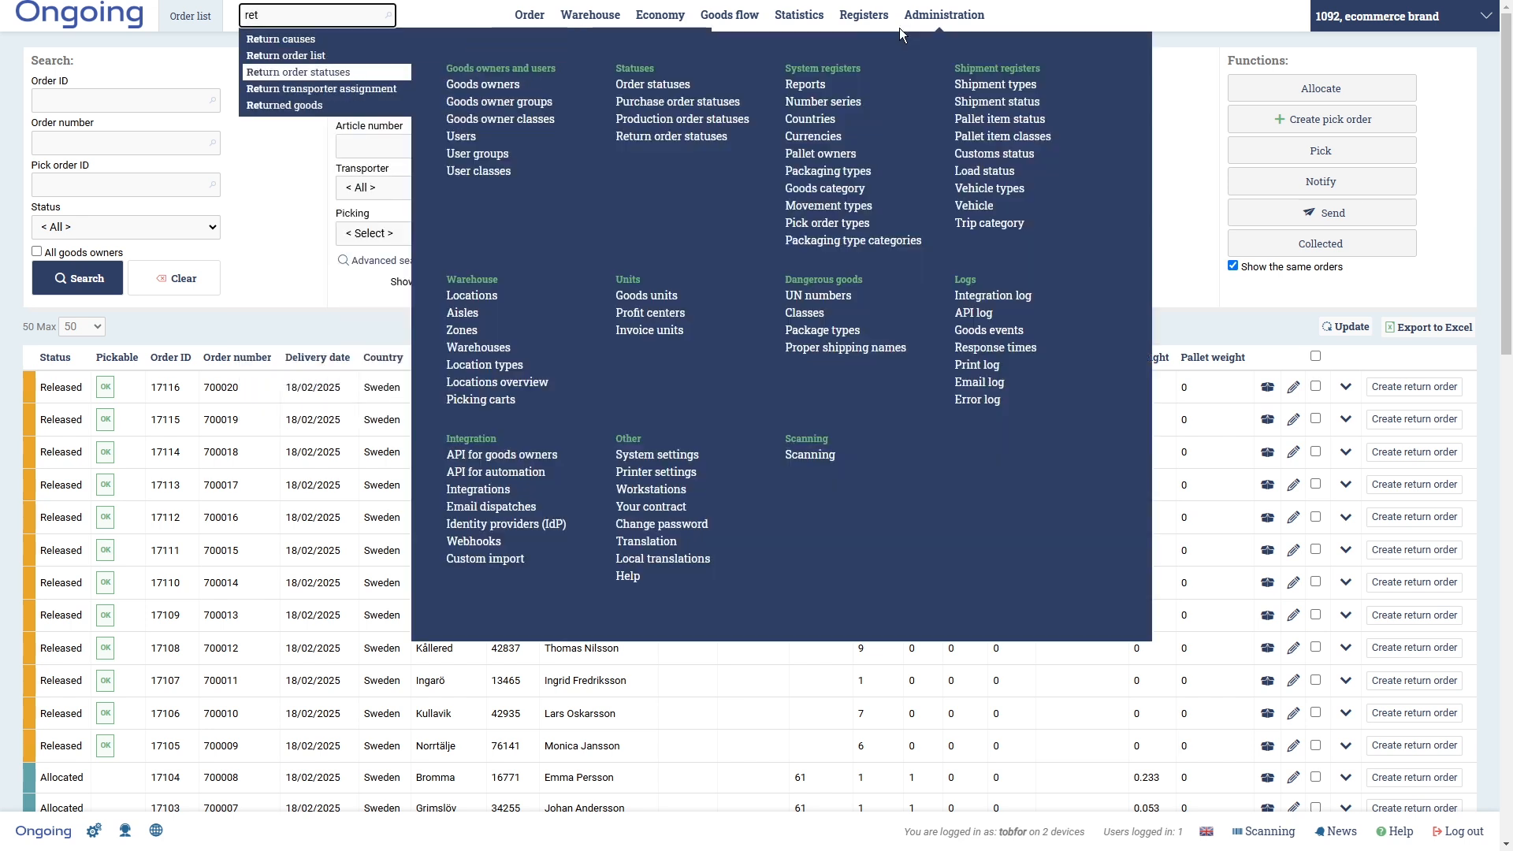
pyautogui.moveTo(864, 16)
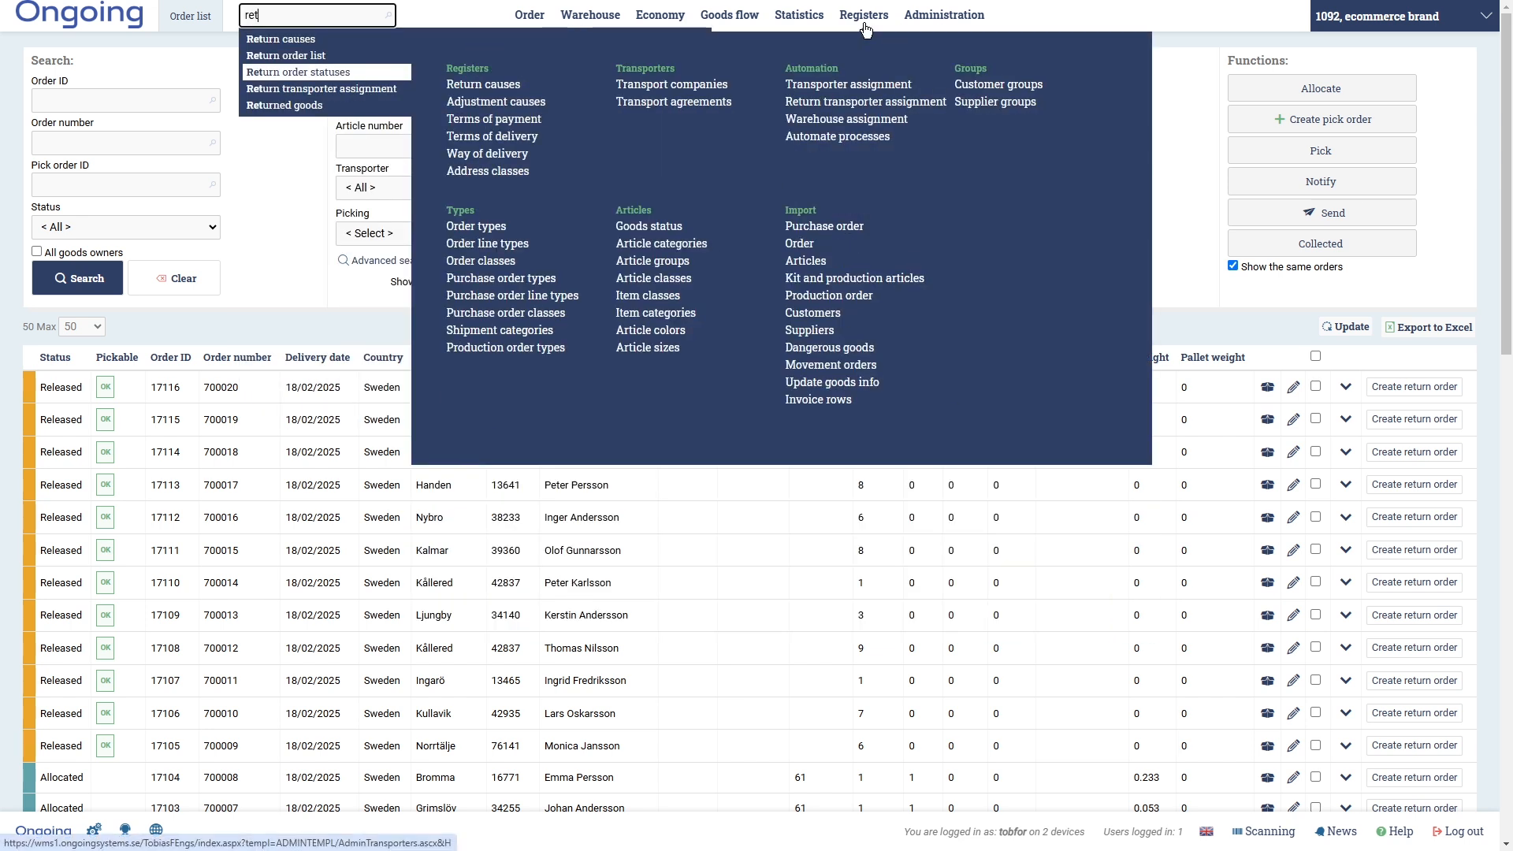
pyautogui.click(544, 84)
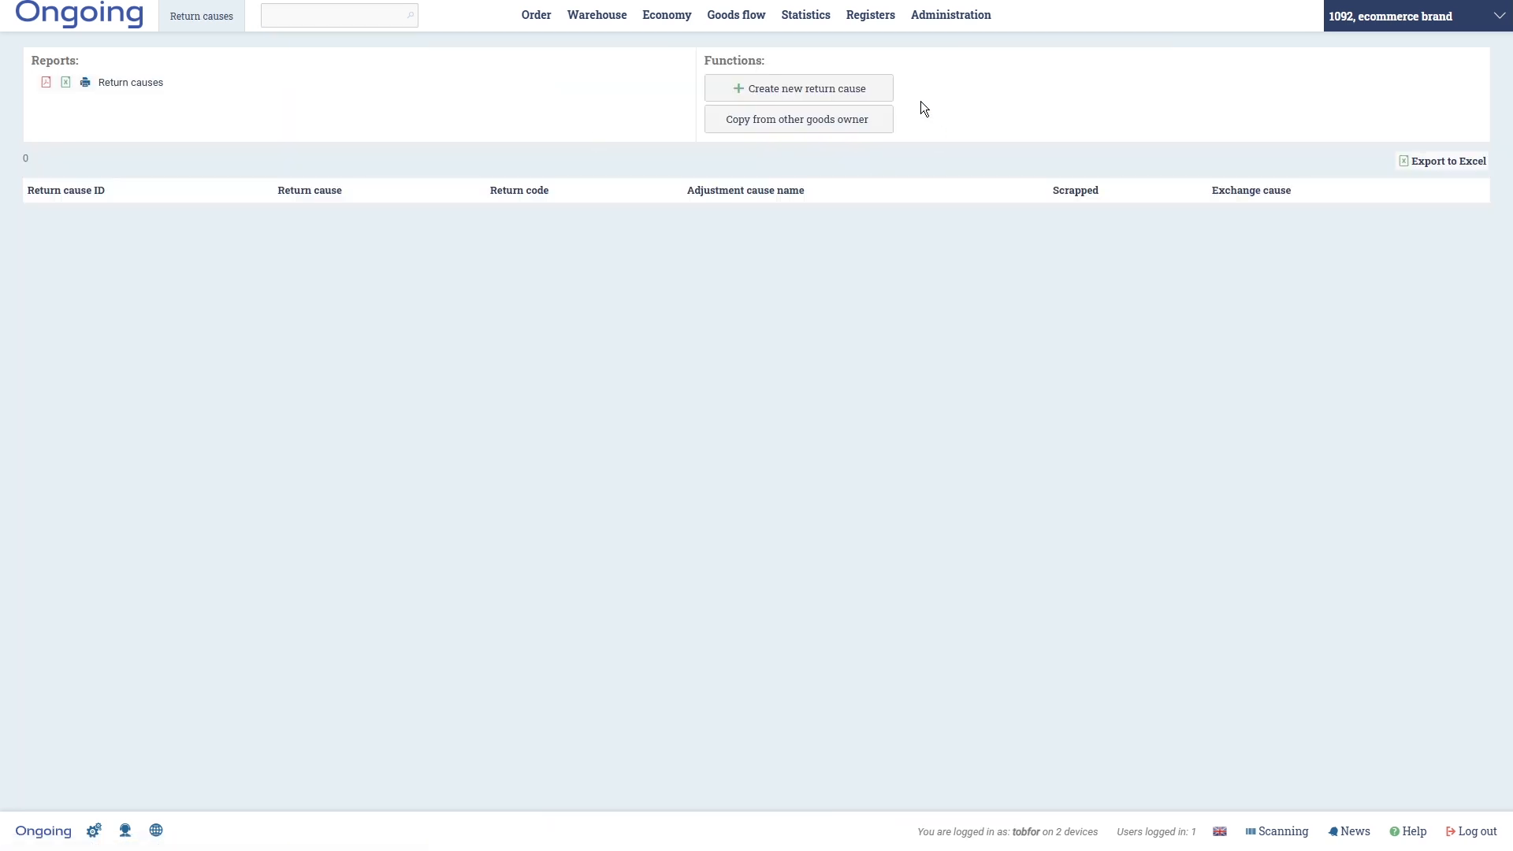
# - Create return cause 'Damaged' with code D, marked as scrapped
pyautogui.click(829, 96)
pyautogui.click(672, 136)
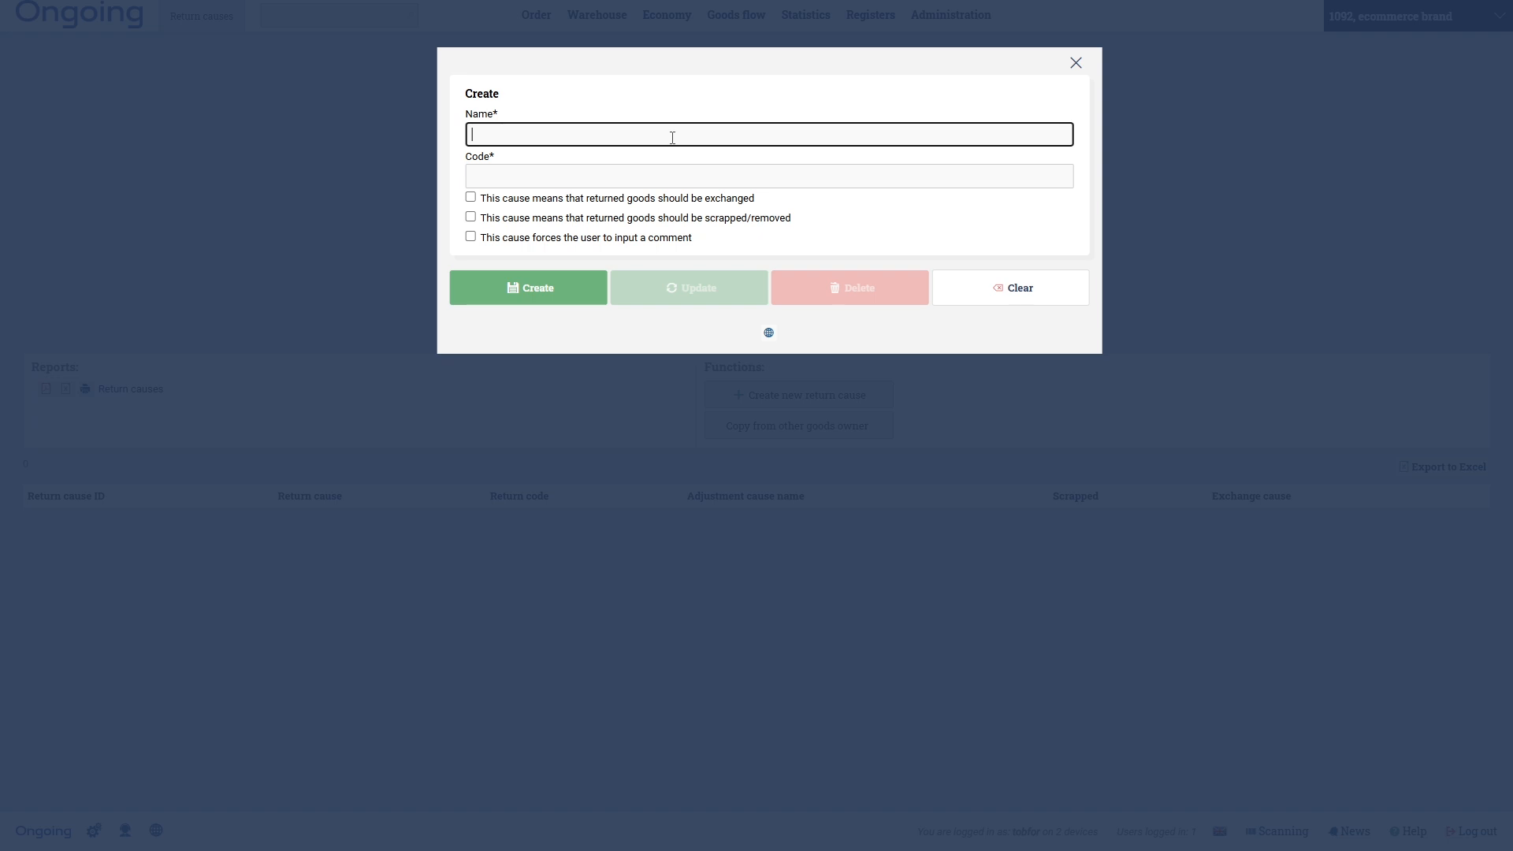
pyautogui.write('Damaged')
pyautogui.click(682, 170)
pyautogui.write('D')
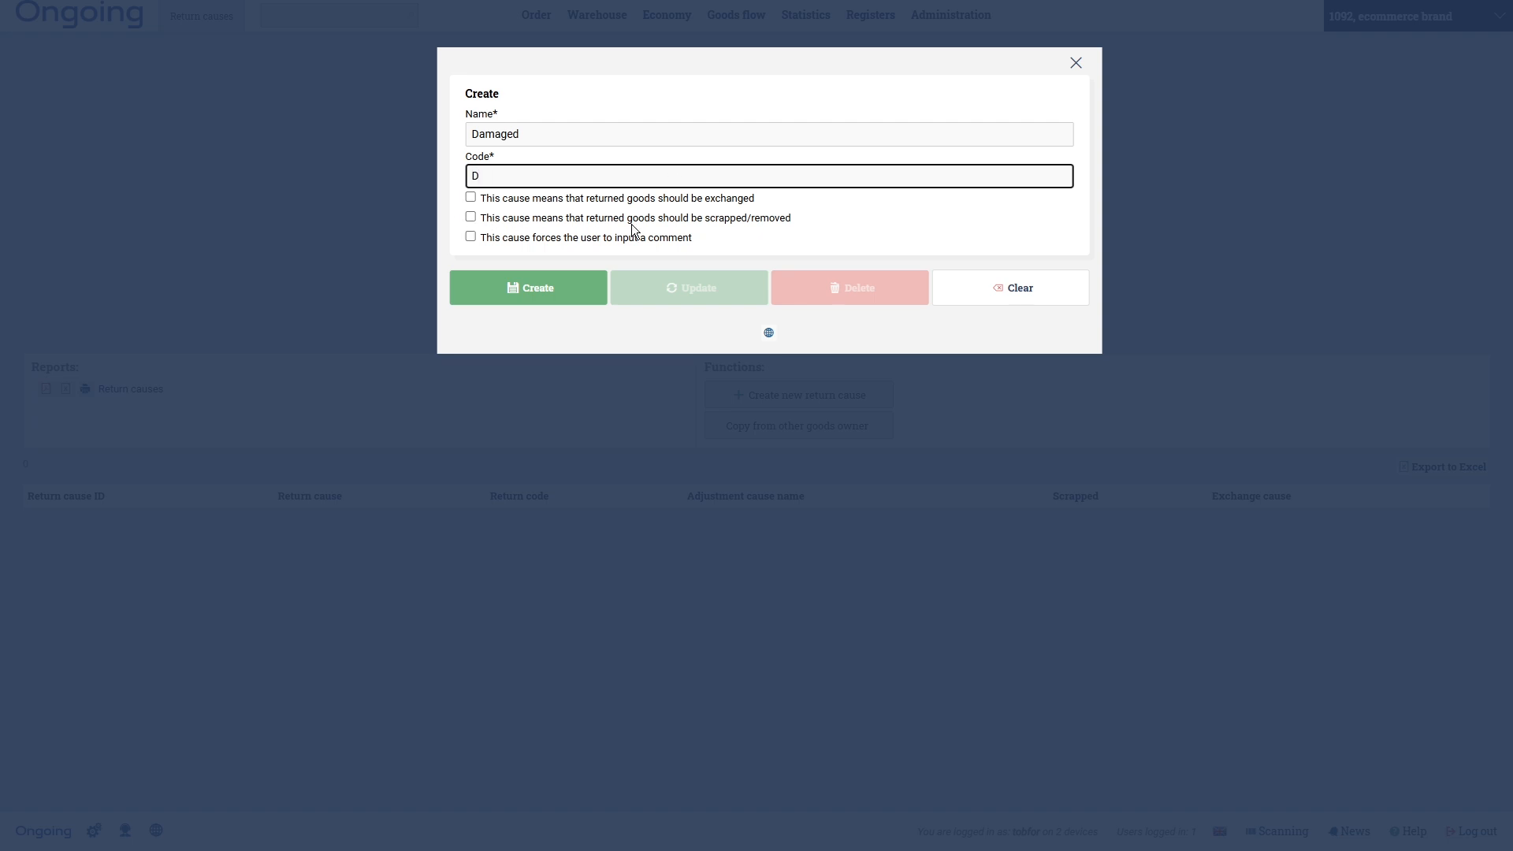
pyautogui.click(471, 218)
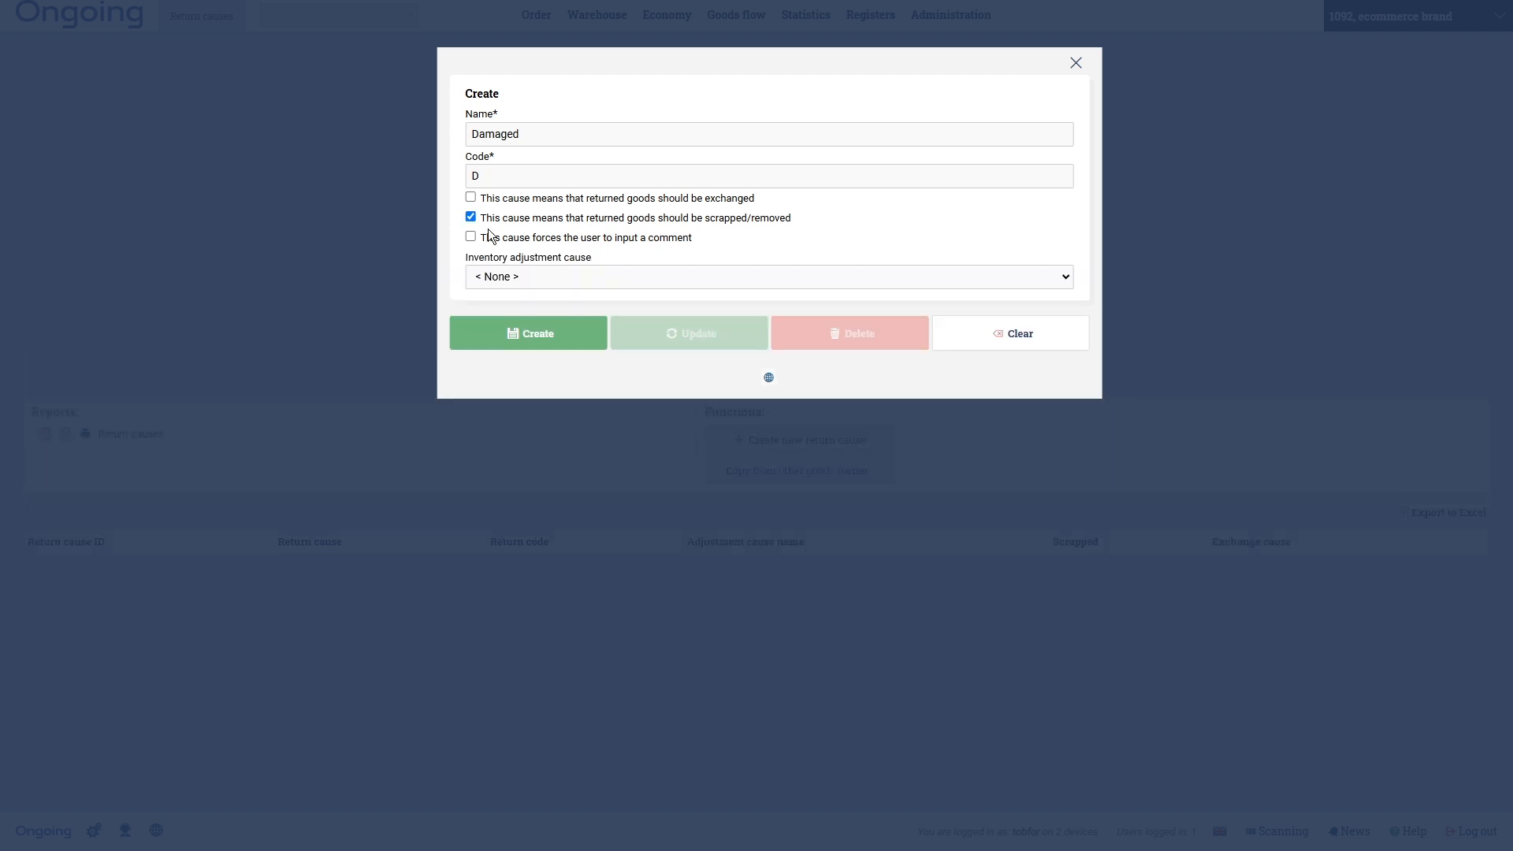
pyautogui.click(548, 337)
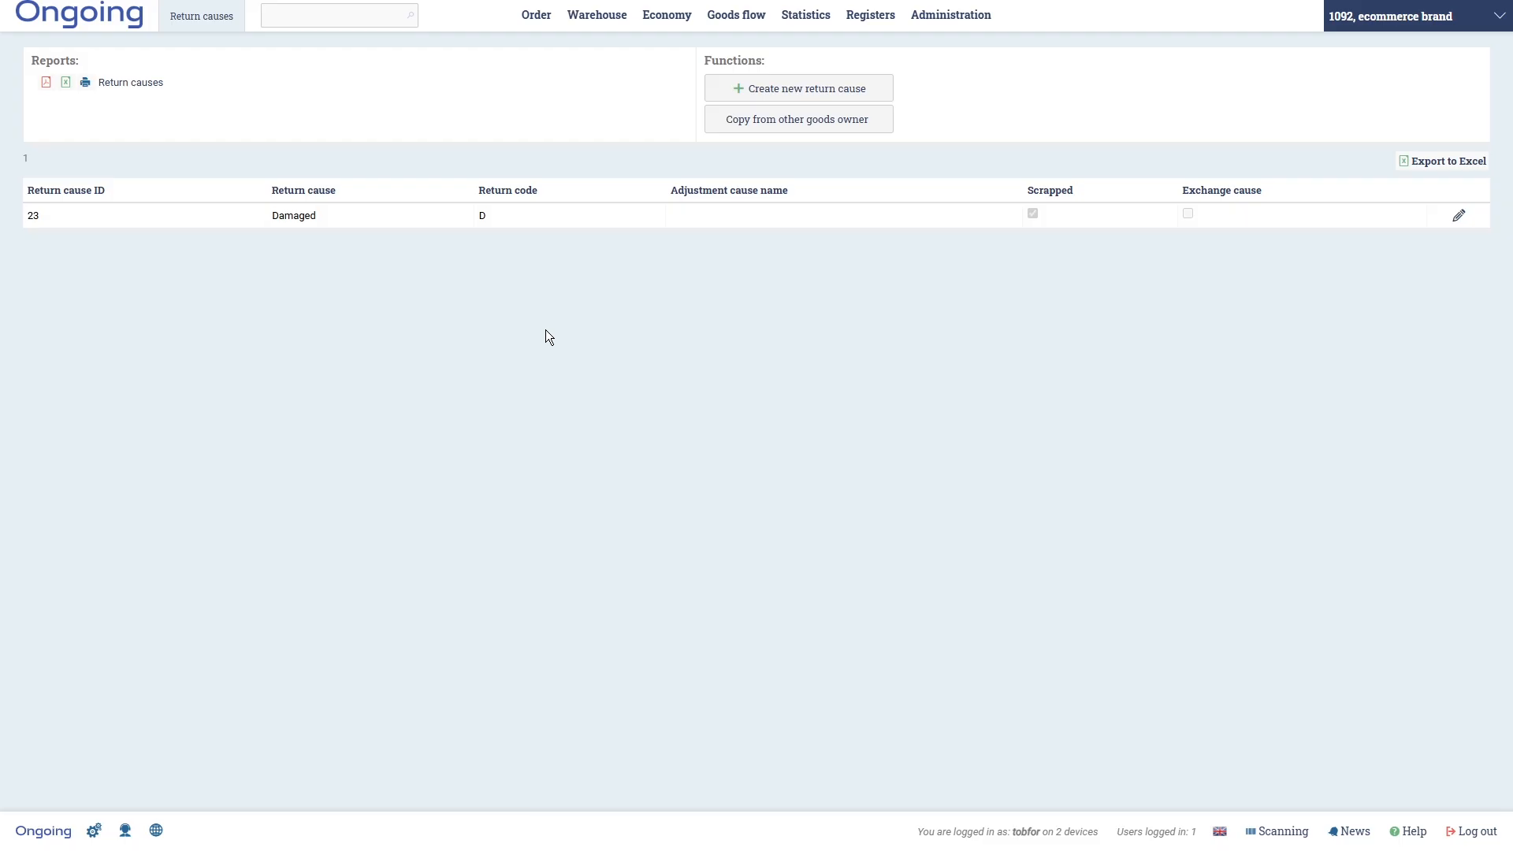
# - Create return cause 'Changed my mind' with code C
pyautogui.click(829, 96)
pyautogui.click(588, 134)
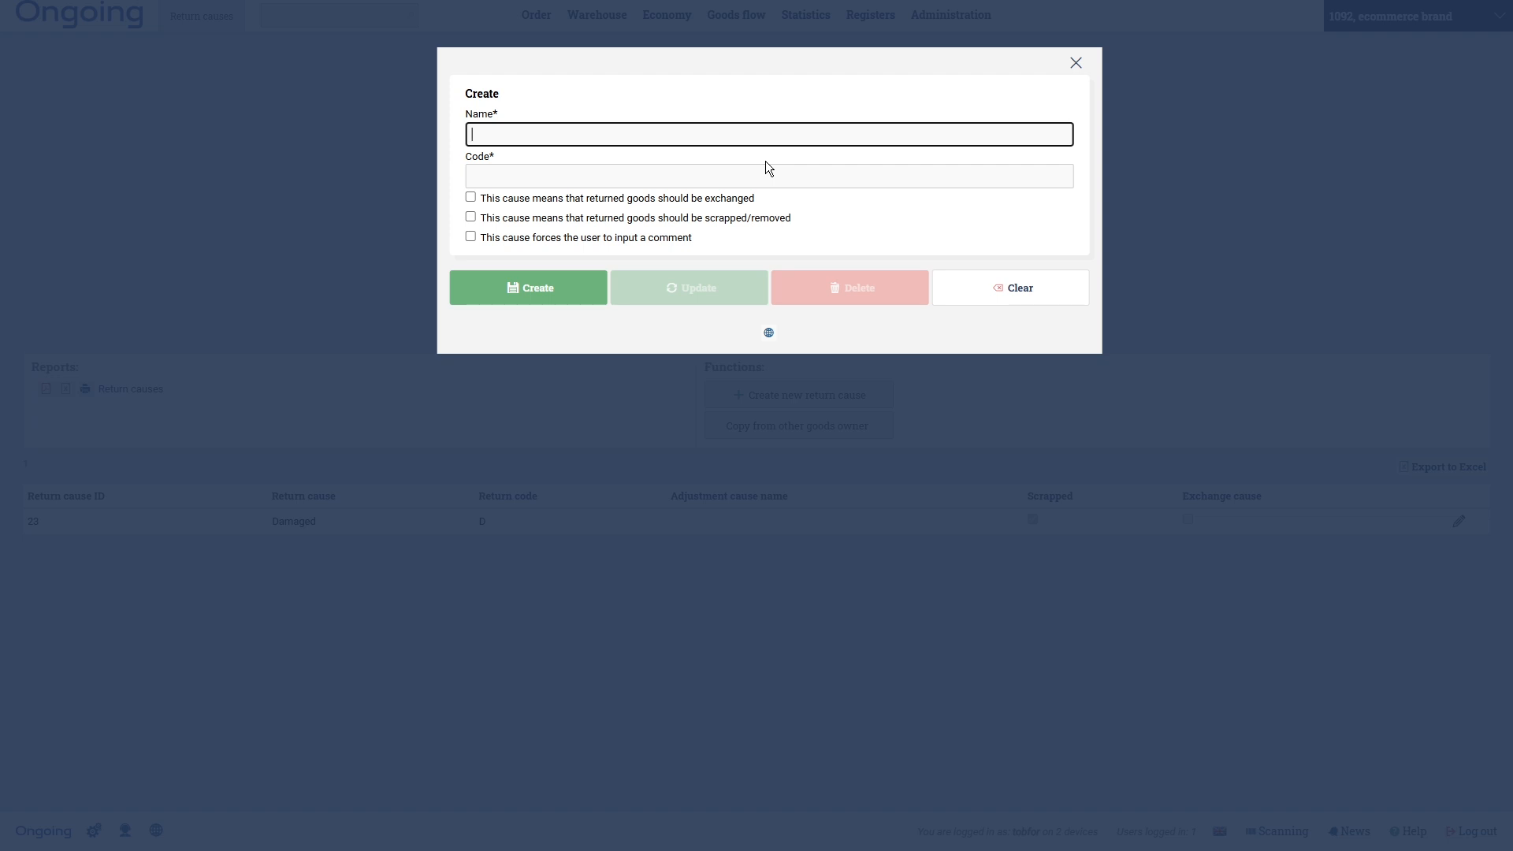
pyautogui.write('Changed my Mind')
pyautogui.press('BackSpace')
pyautogui.press('BackSpace')
pyautogui.press('BackSpace')
pyautogui.press('BackSpace')
pyautogui.write('mind')
pyautogui.press('Tab')
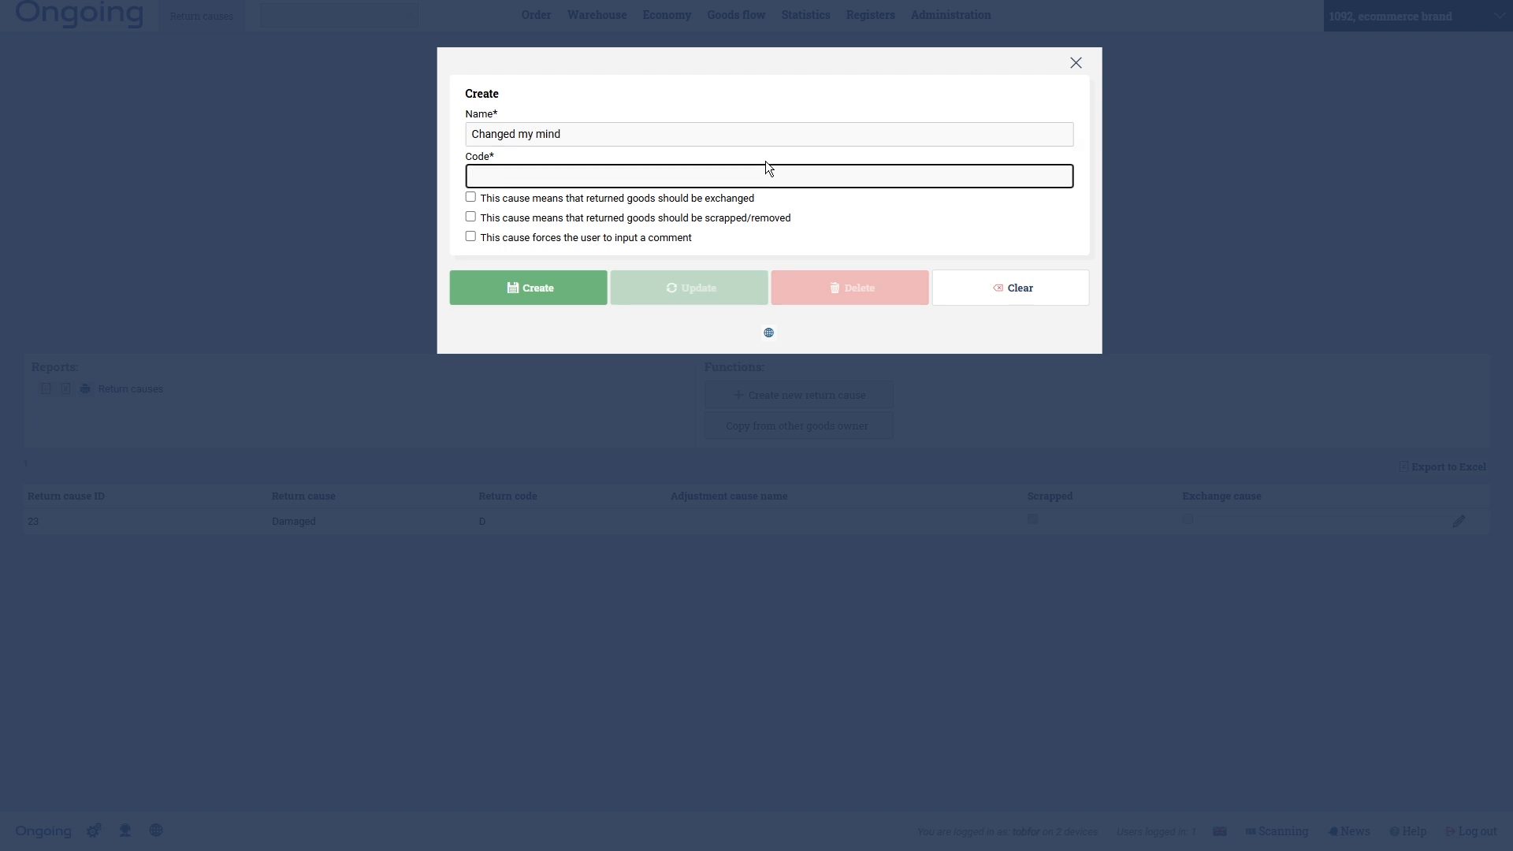
pyautogui.write('C')
pyautogui.click(576, 300)
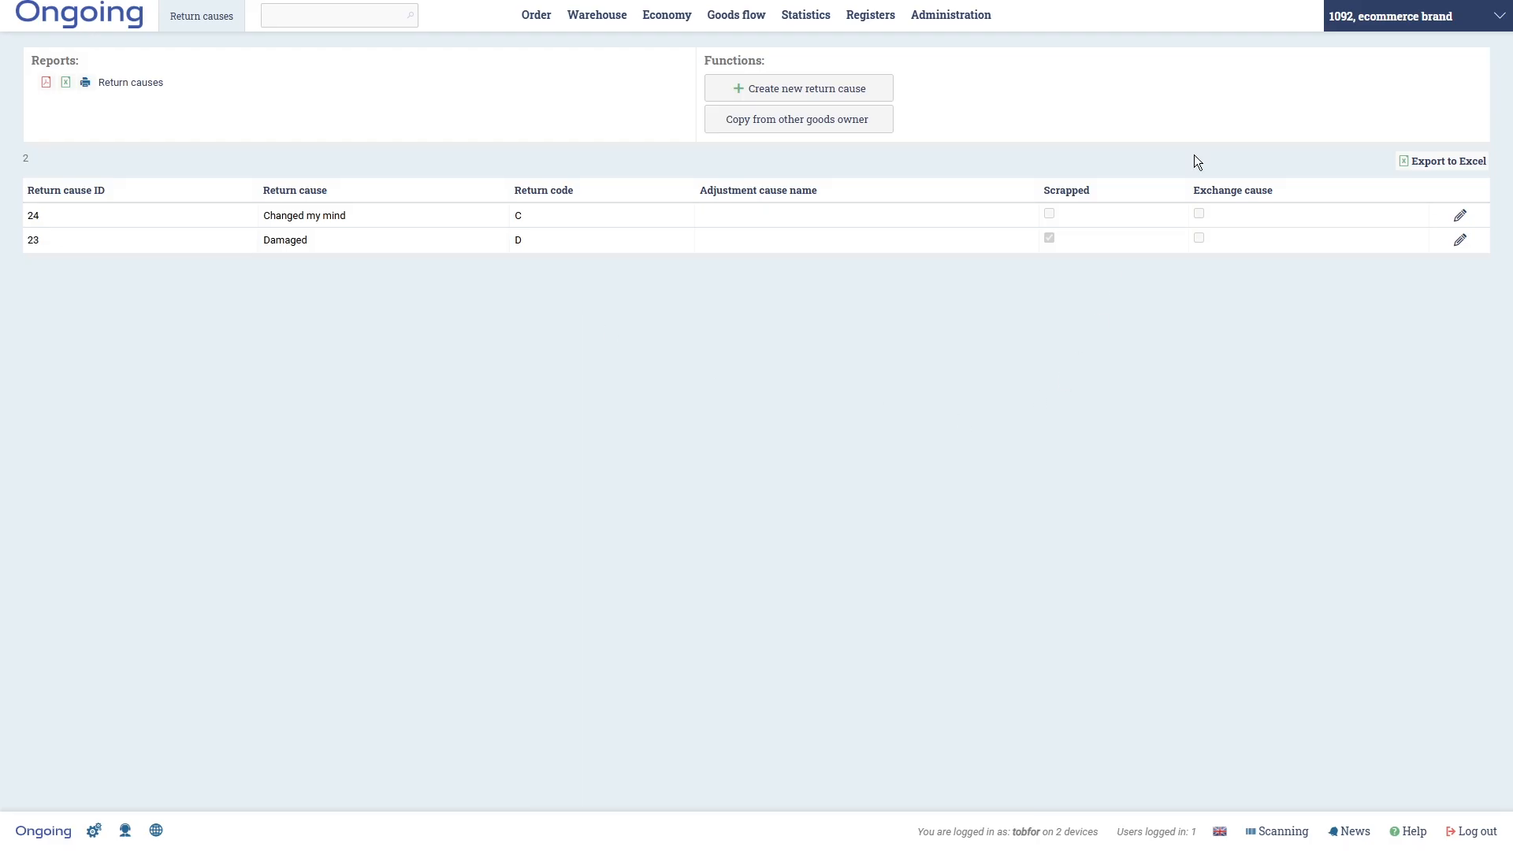
# - Create return cause 'Other' with code O
pyautogui.click(802, 97)
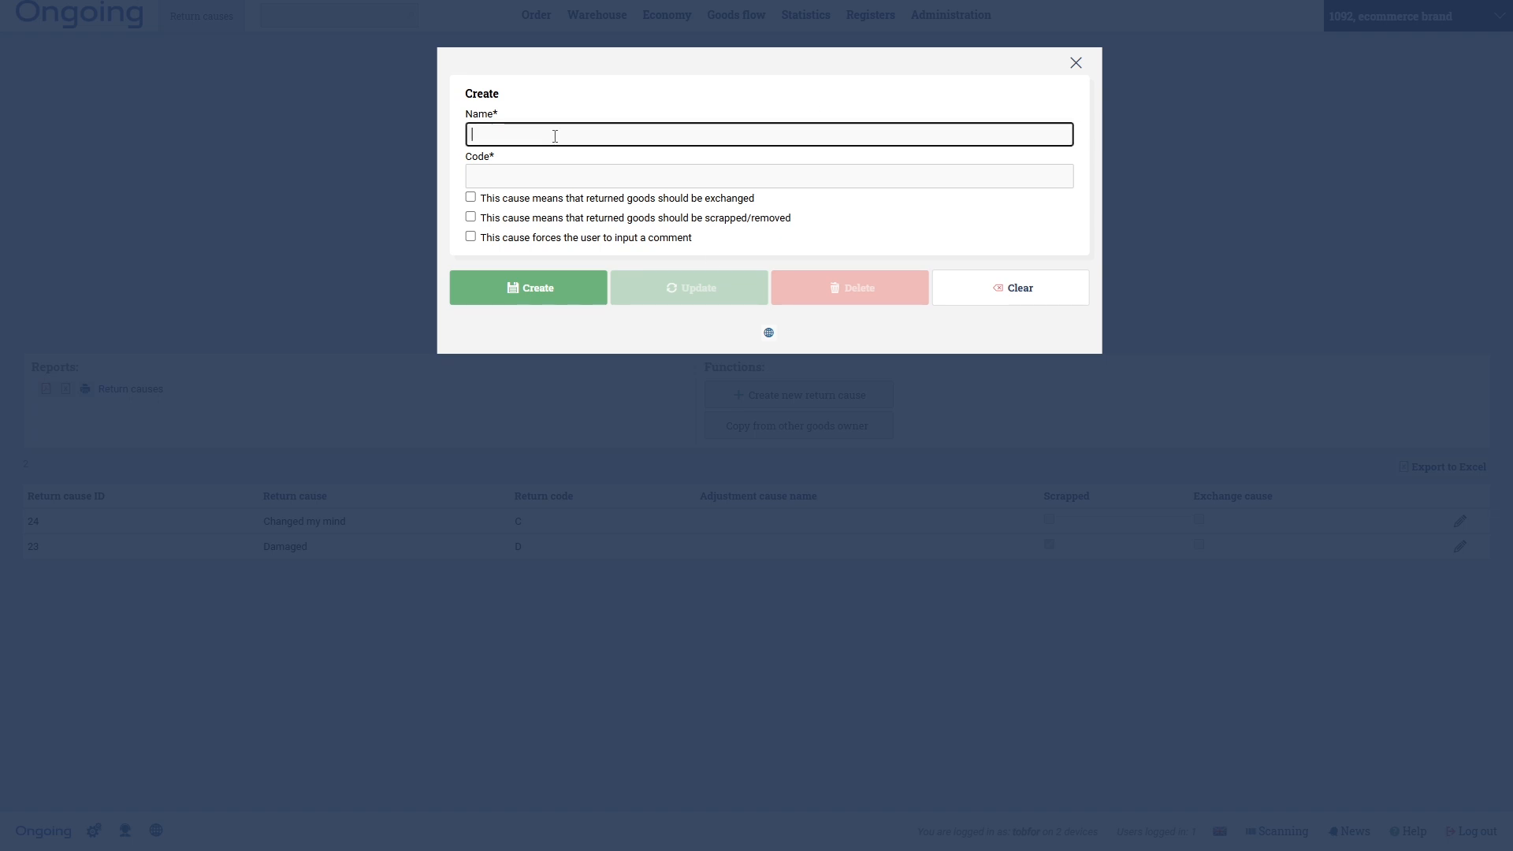
pyautogui.write('Other')
pyautogui.press('Tab')
pyautogui.write('O')
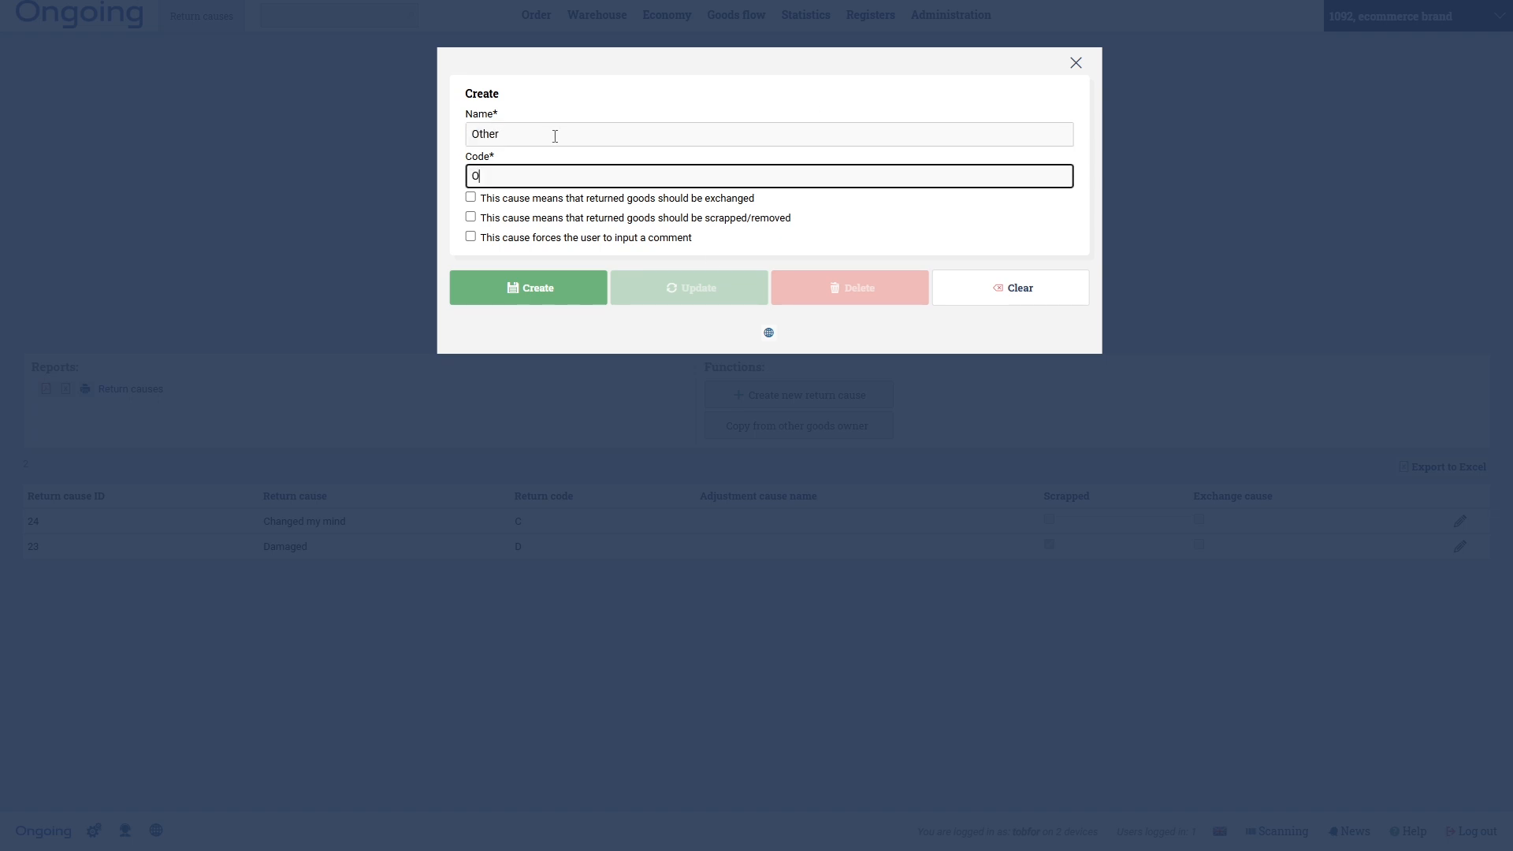
pyautogui.click(555, 290)
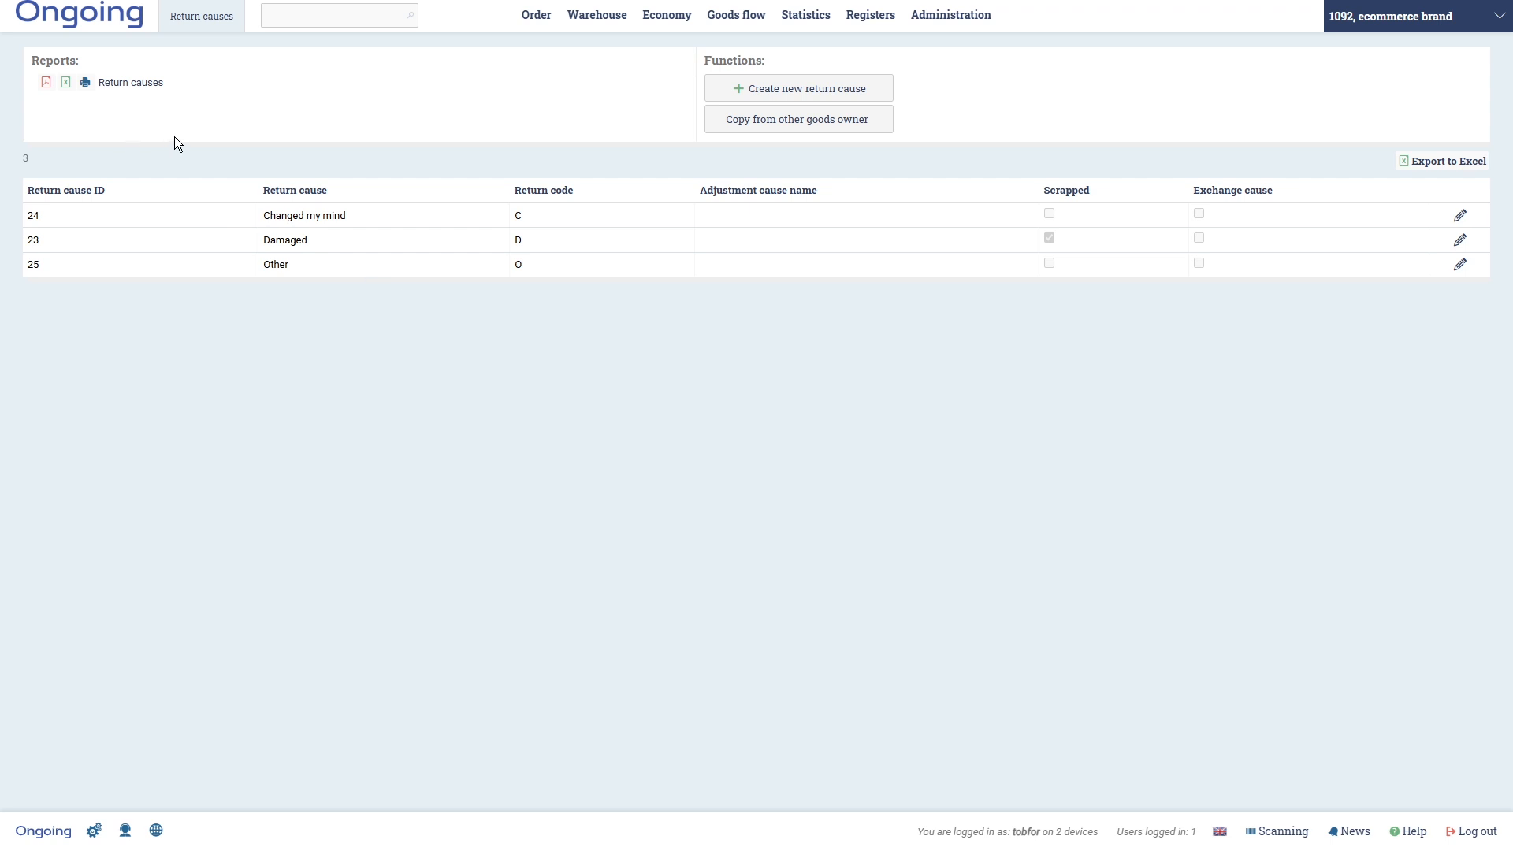
pyautogui.click(139, 83)
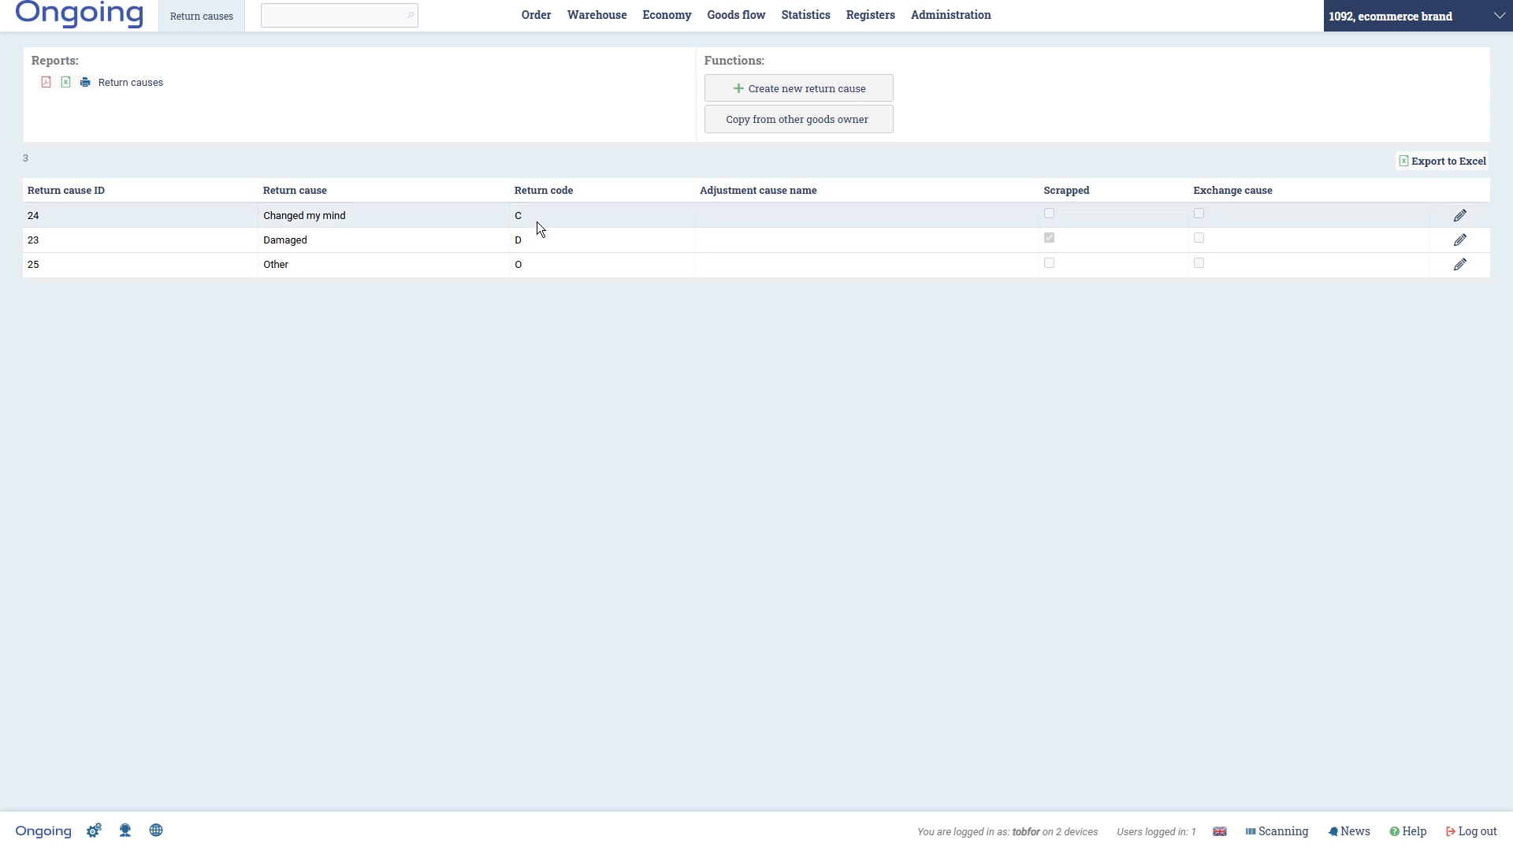
pyautogui.moveTo(533, 16)
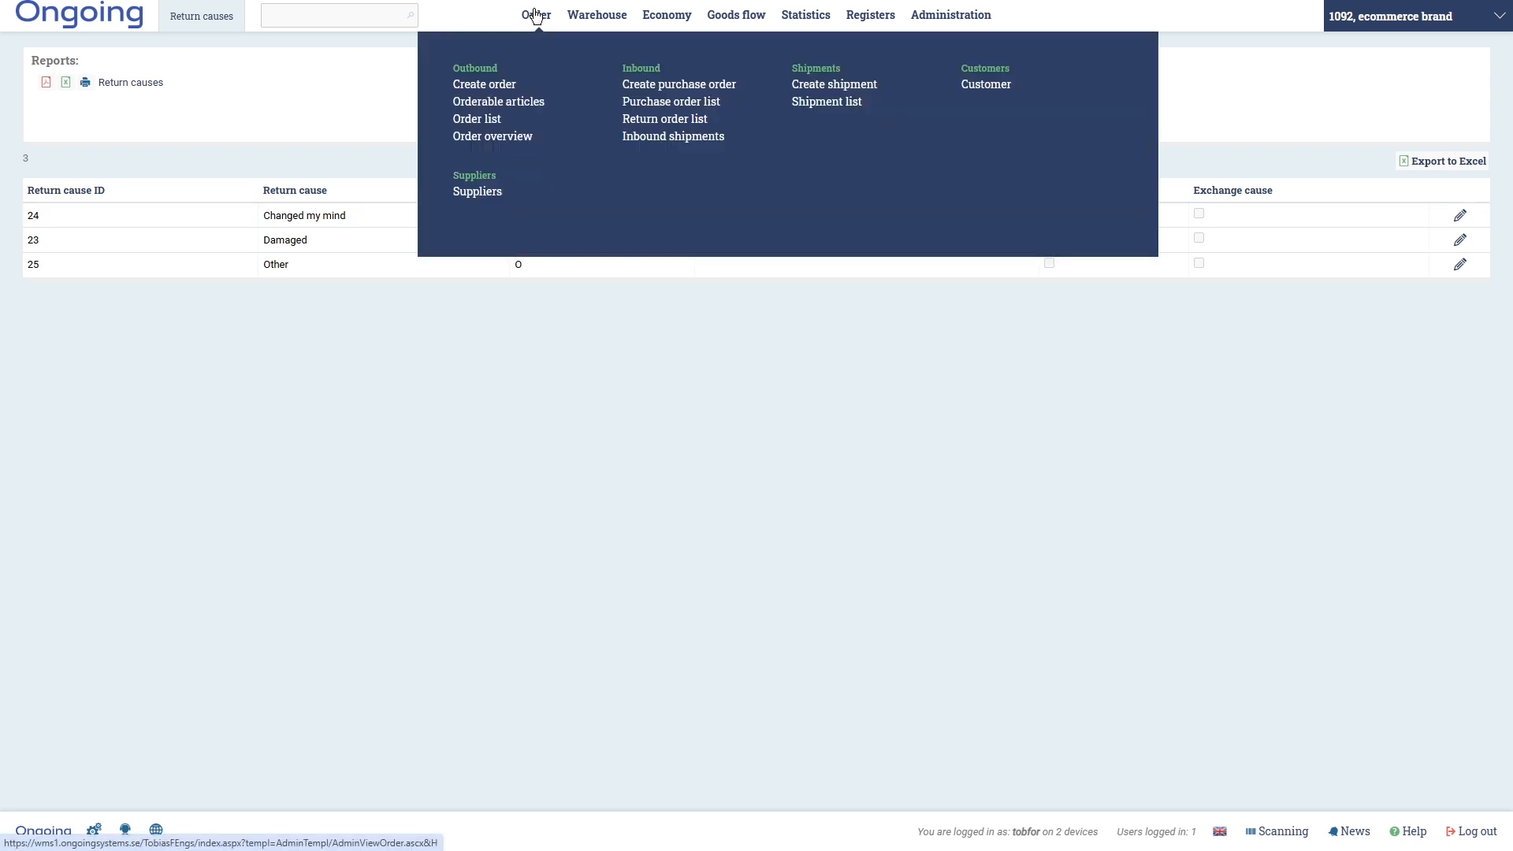
# - In the order list, select sent order 17120 for a return
pyautogui.click(499, 120)
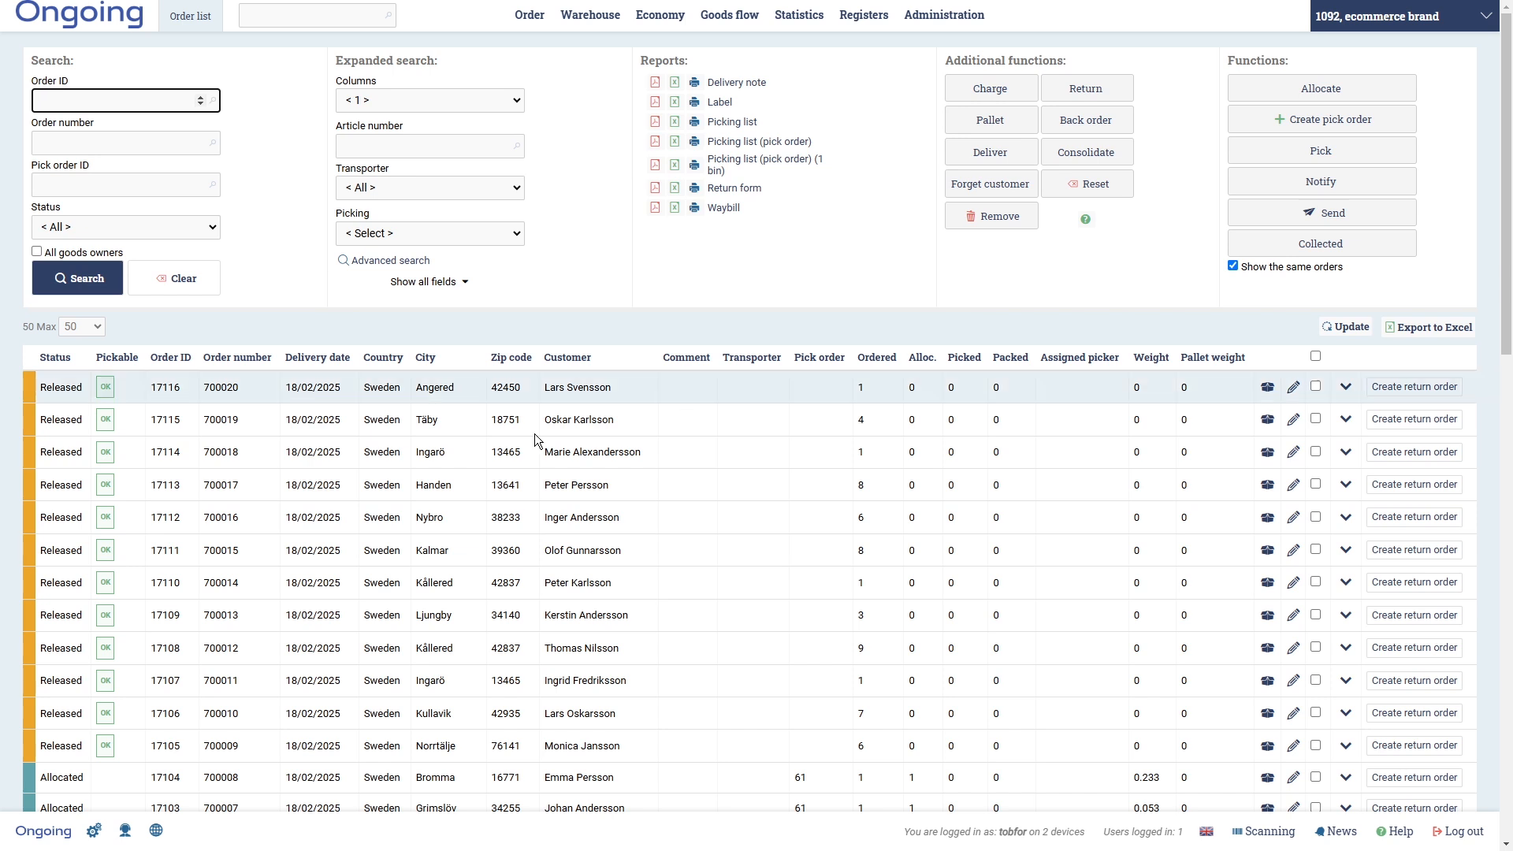
pyautogui.scroll(-5, 703, 545)
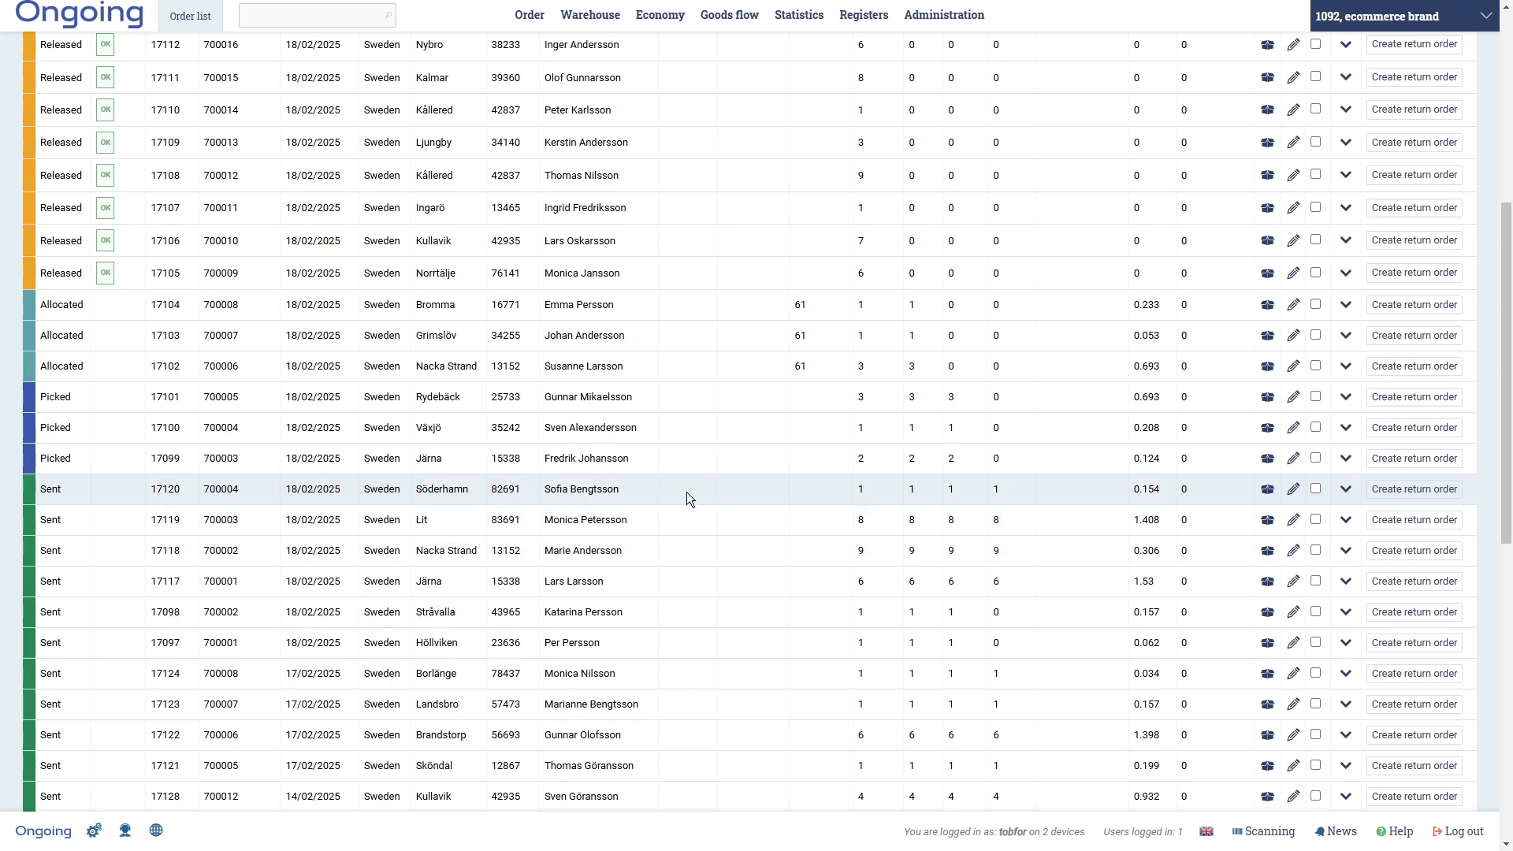
pyautogui.click(1315, 489)
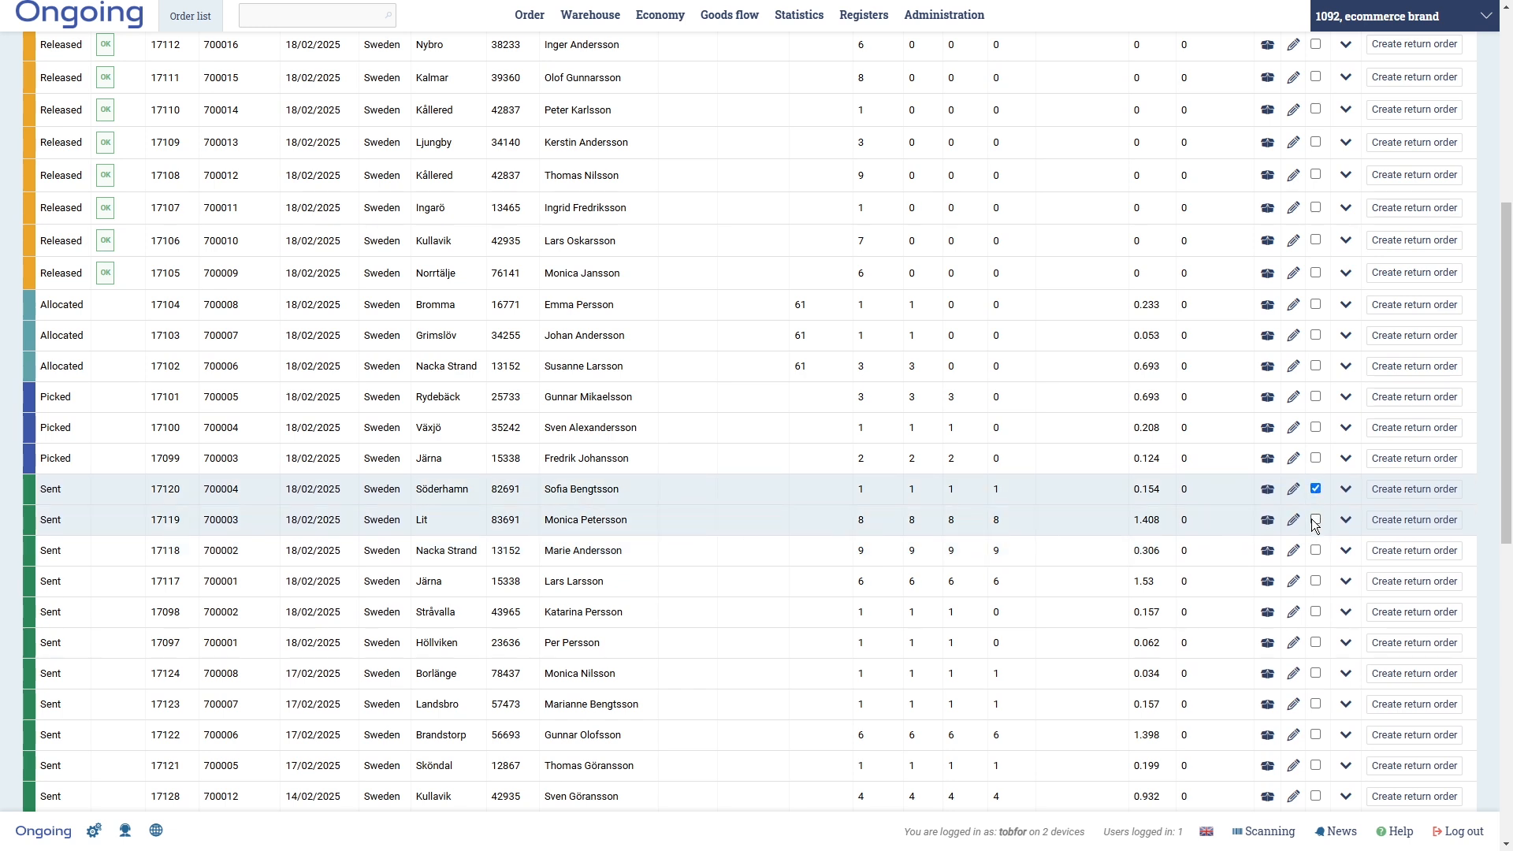
pyautogui.scroll(6, 1109, 649)
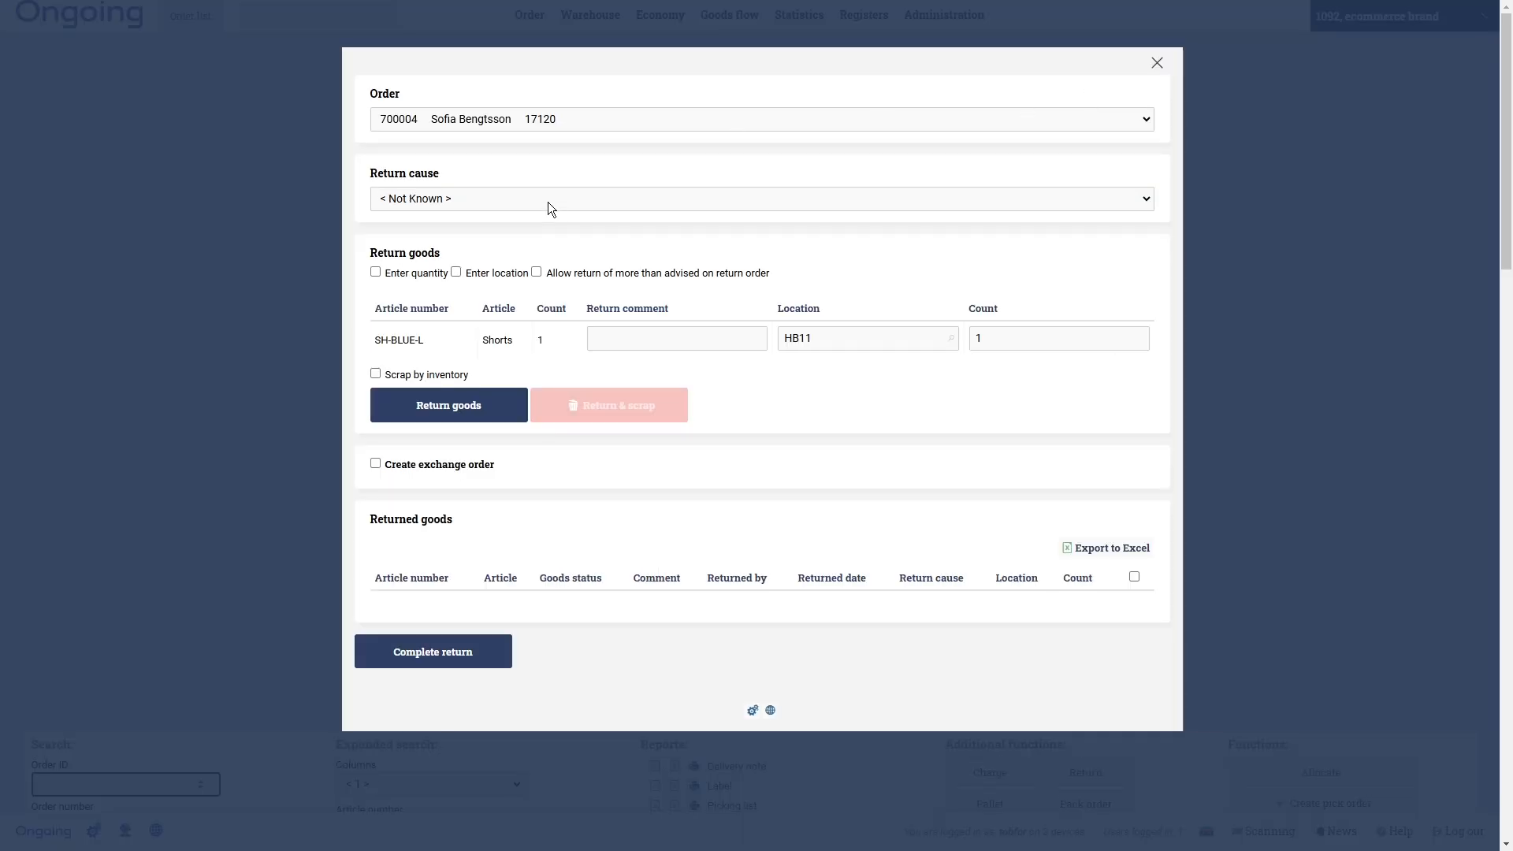
# - Return the SH-BLUE-L shorts as Damaged, scrap them, and complete the return
pyautogui.click(549, 206)
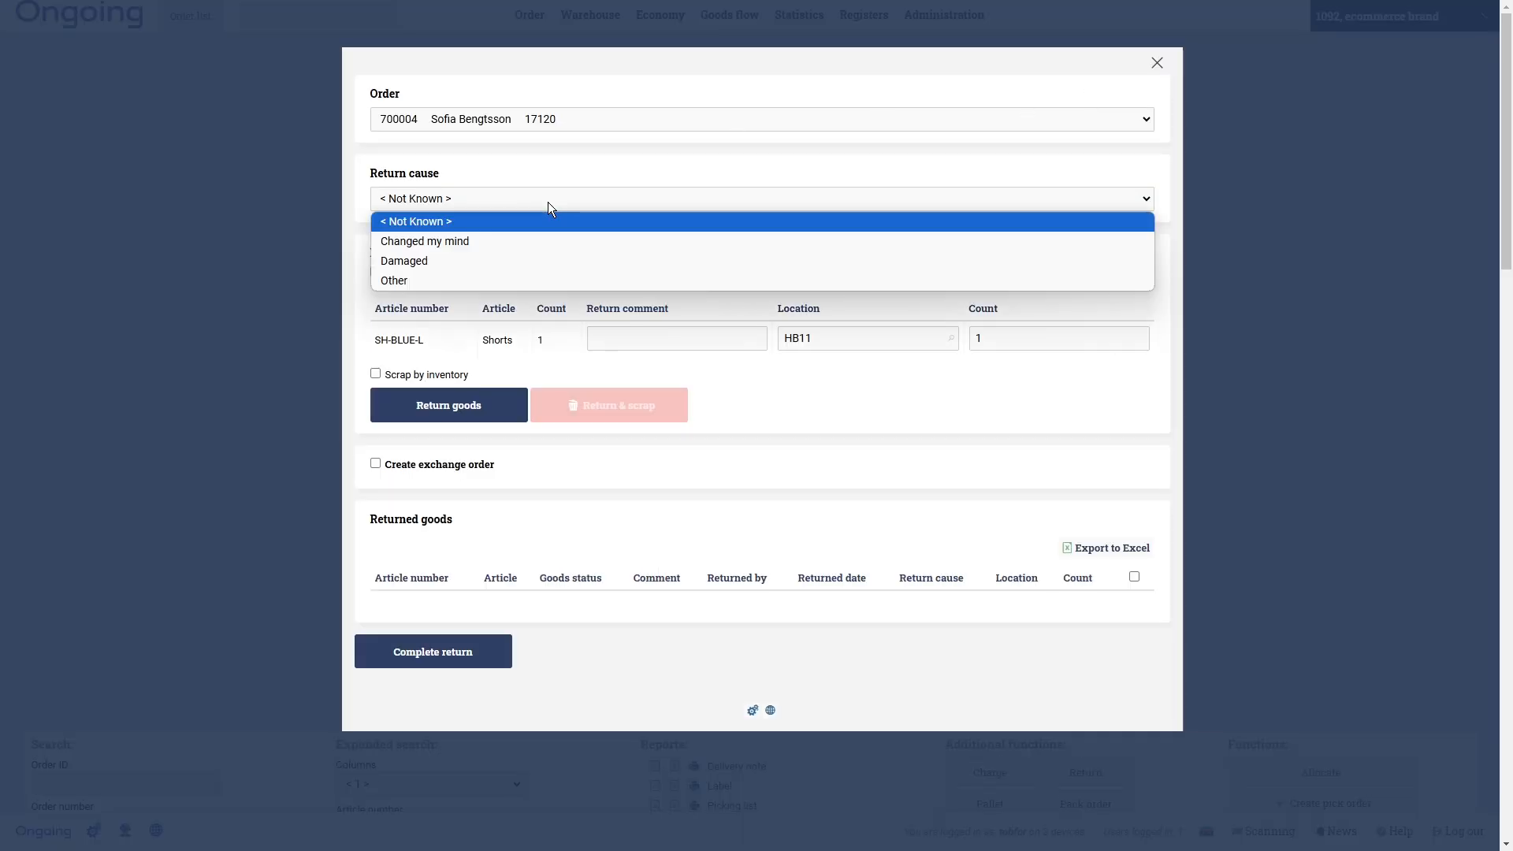
pyautogui.click(548, 266)
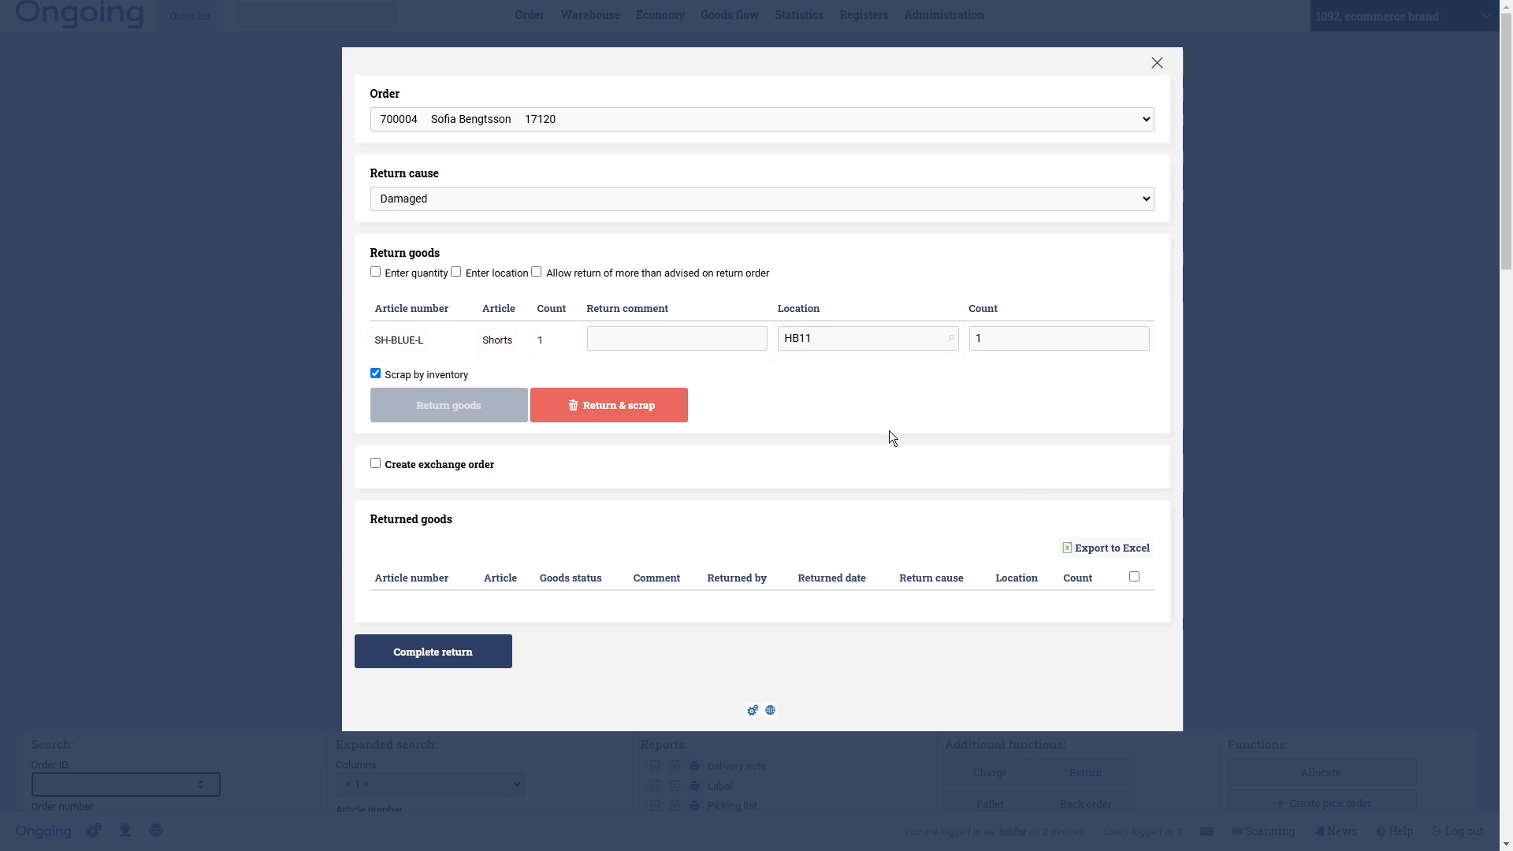
pyautogui.click(590, 412)
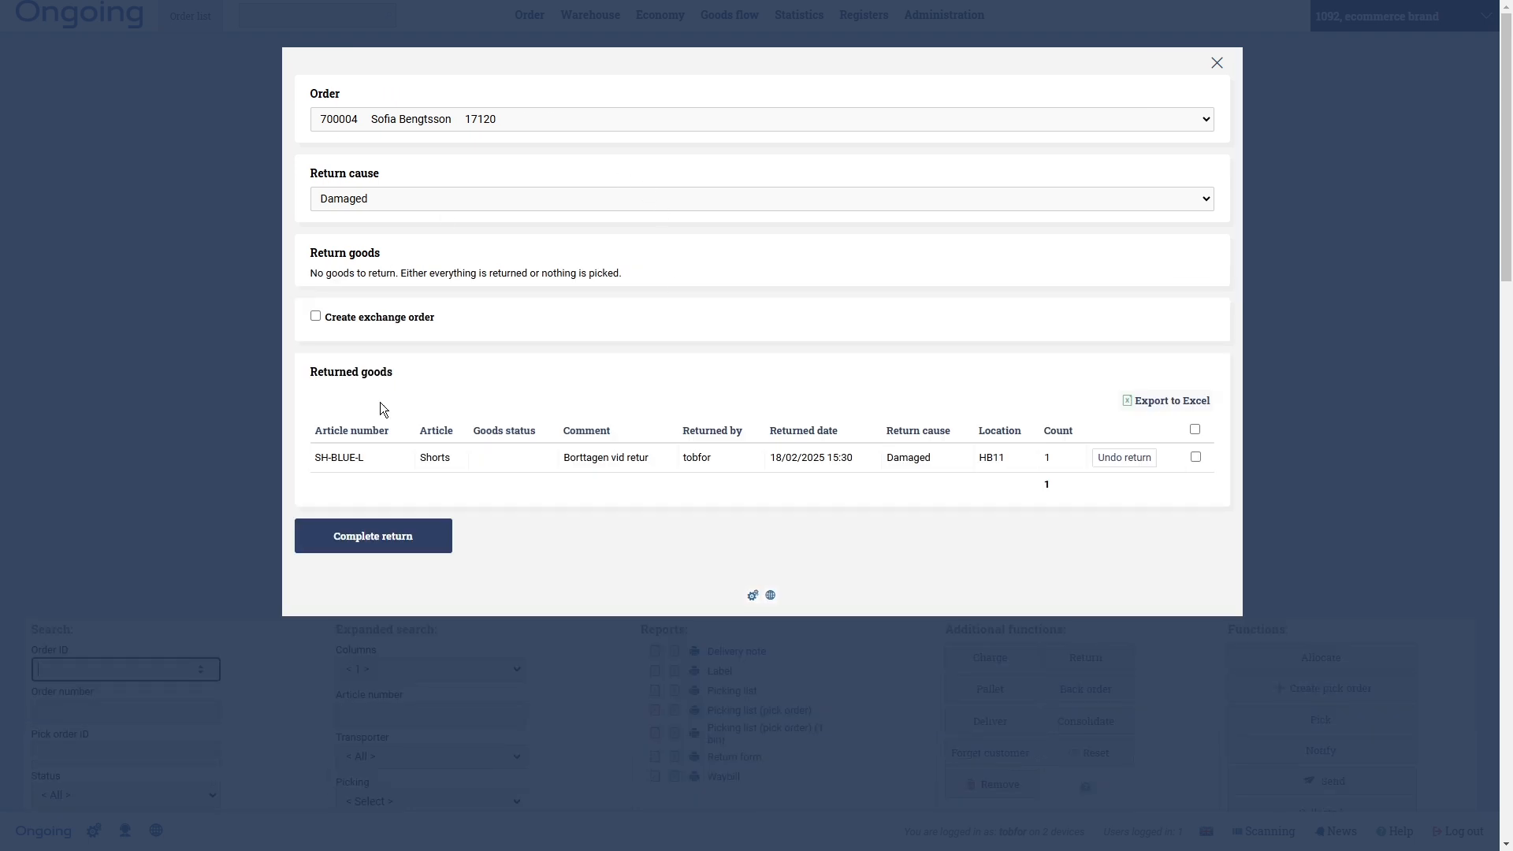
pyautogui.click(371, 535)
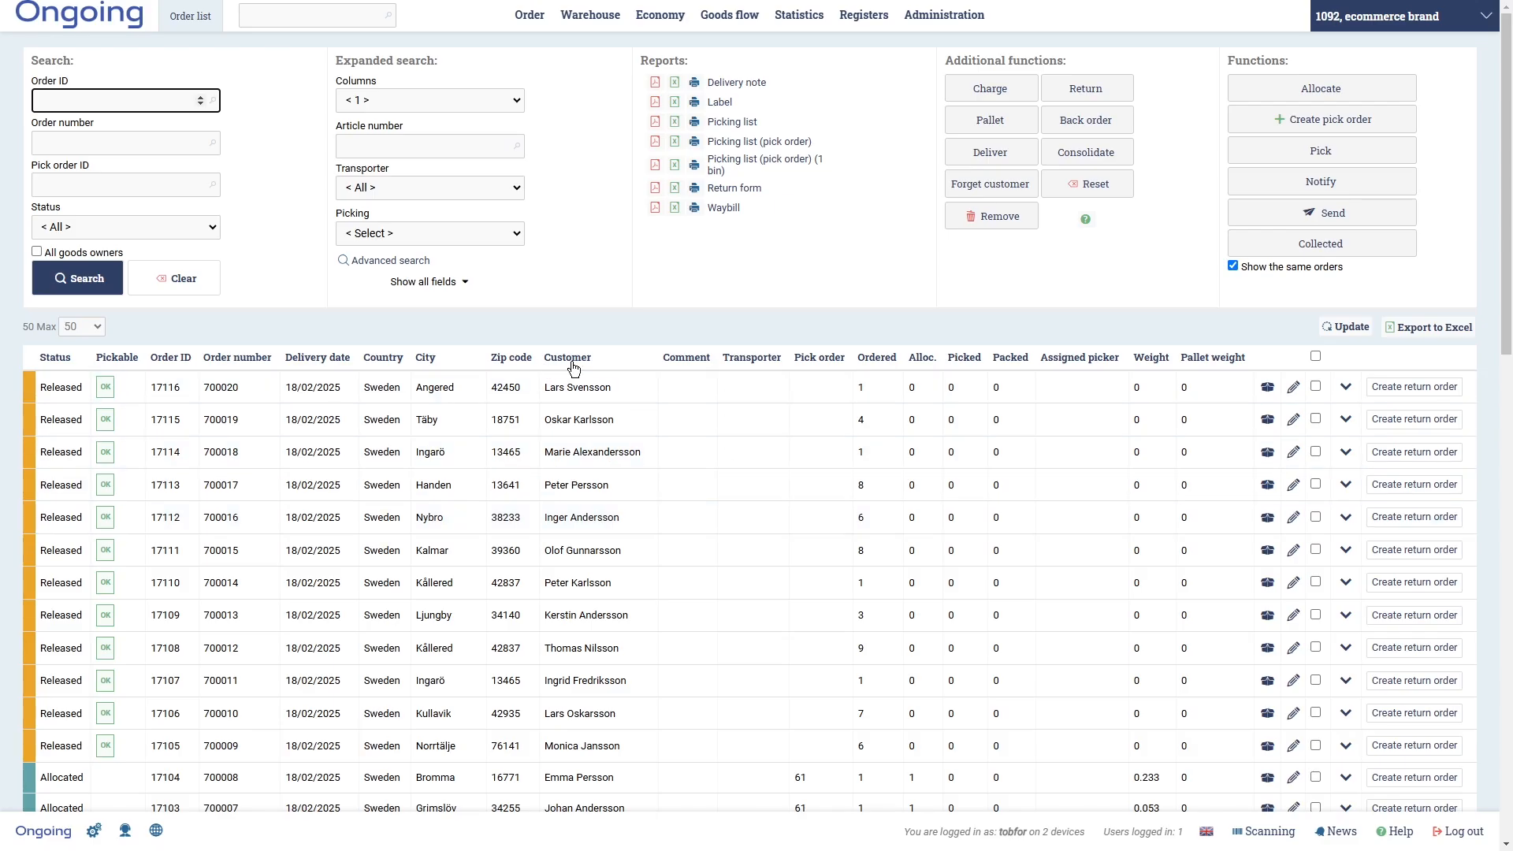
# - Filter the order list by the customer's name
pyautogui.click(573, 368)
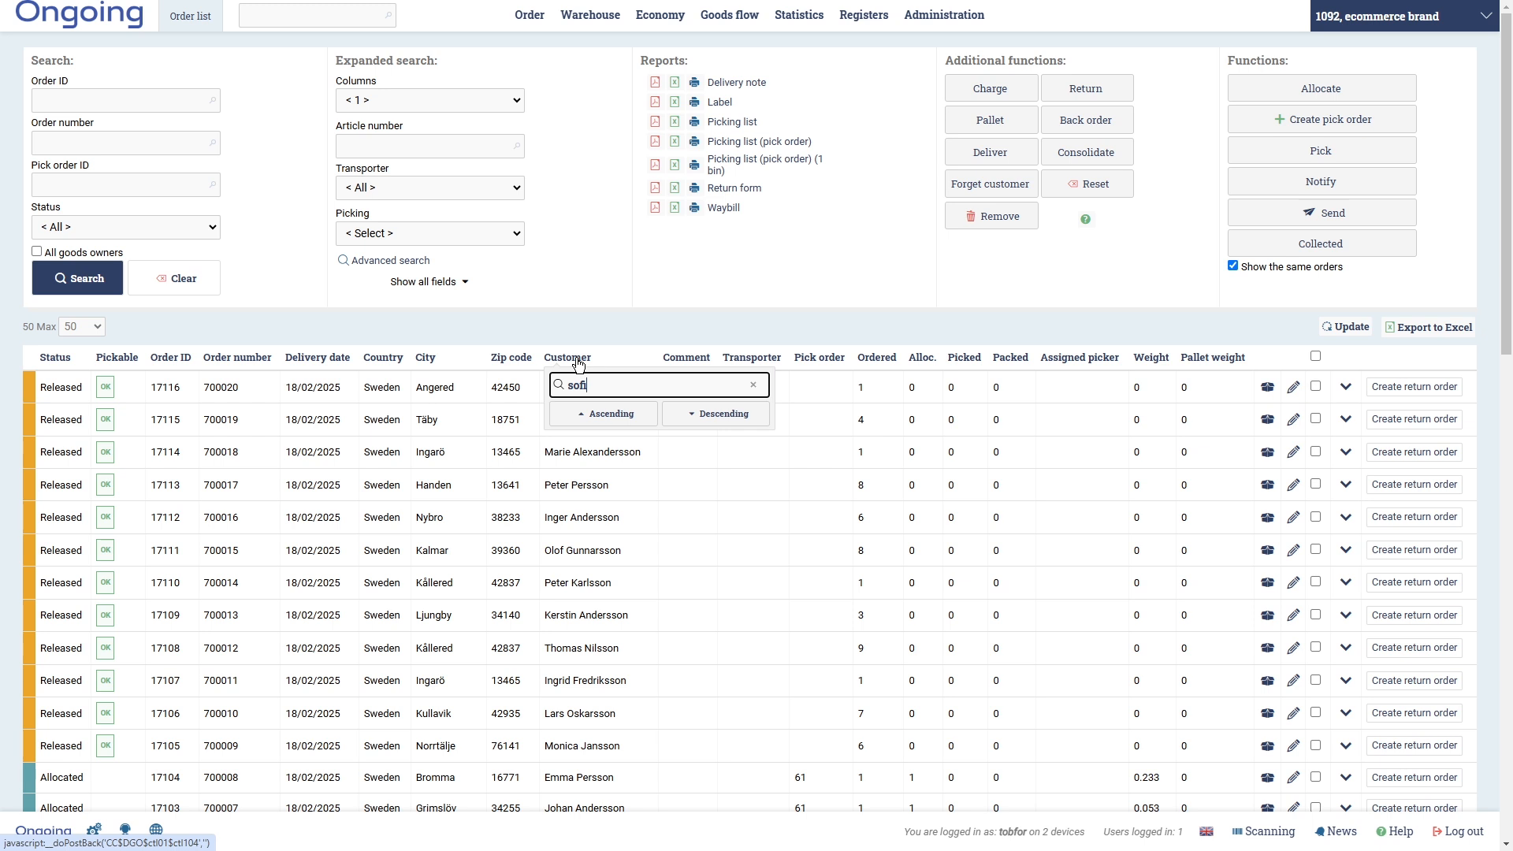
pyautogui.press('Return')
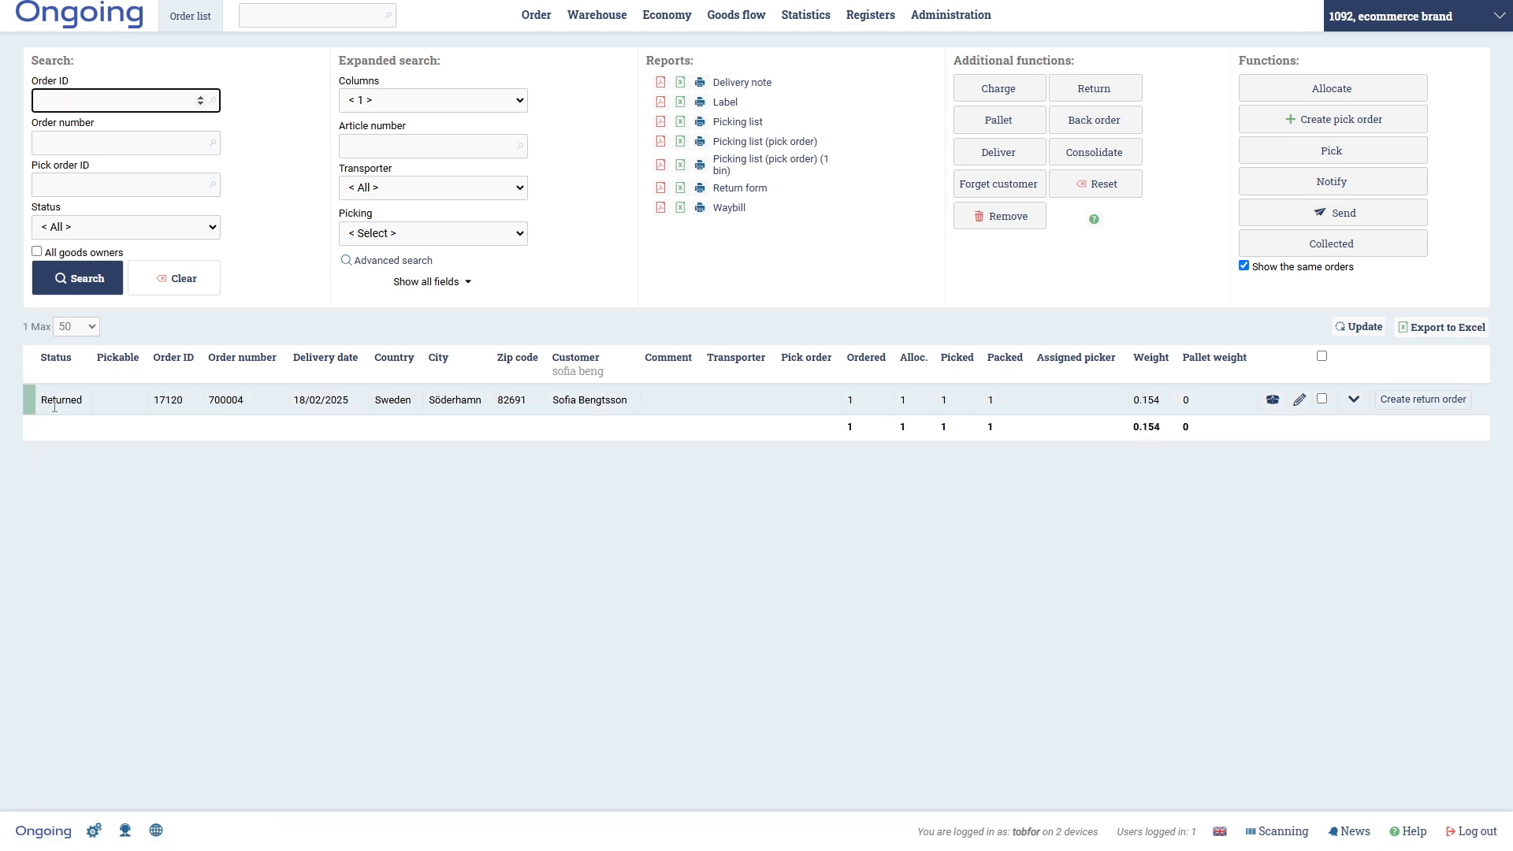
# - Expand order 17120 to confirm its shorts carry return code D, then collapse it
pyautogui.click(1353, 402)
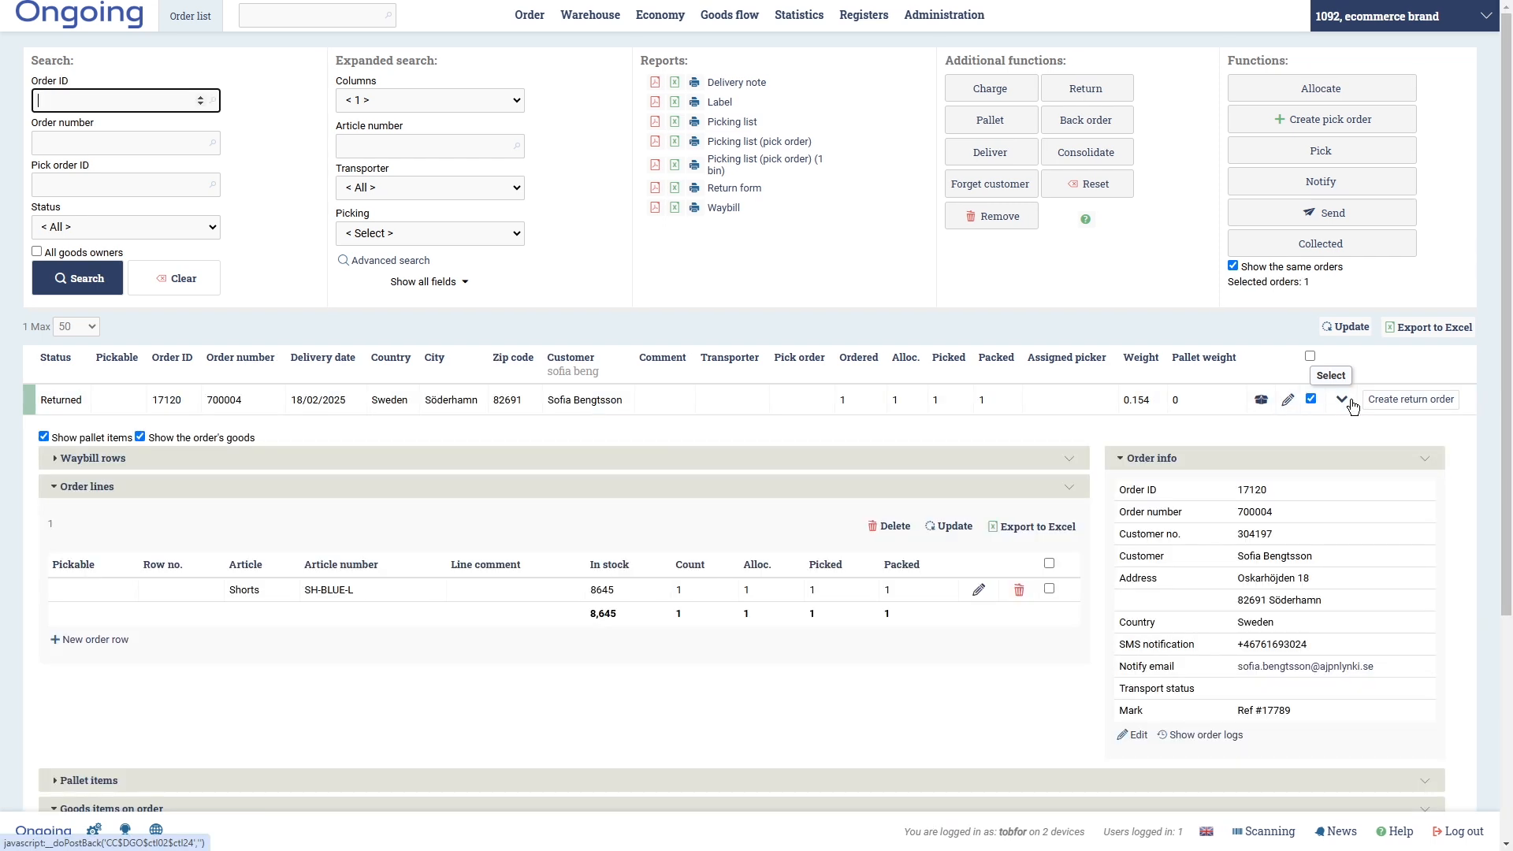
pyautogui.scroll(-4, 1084, 594)
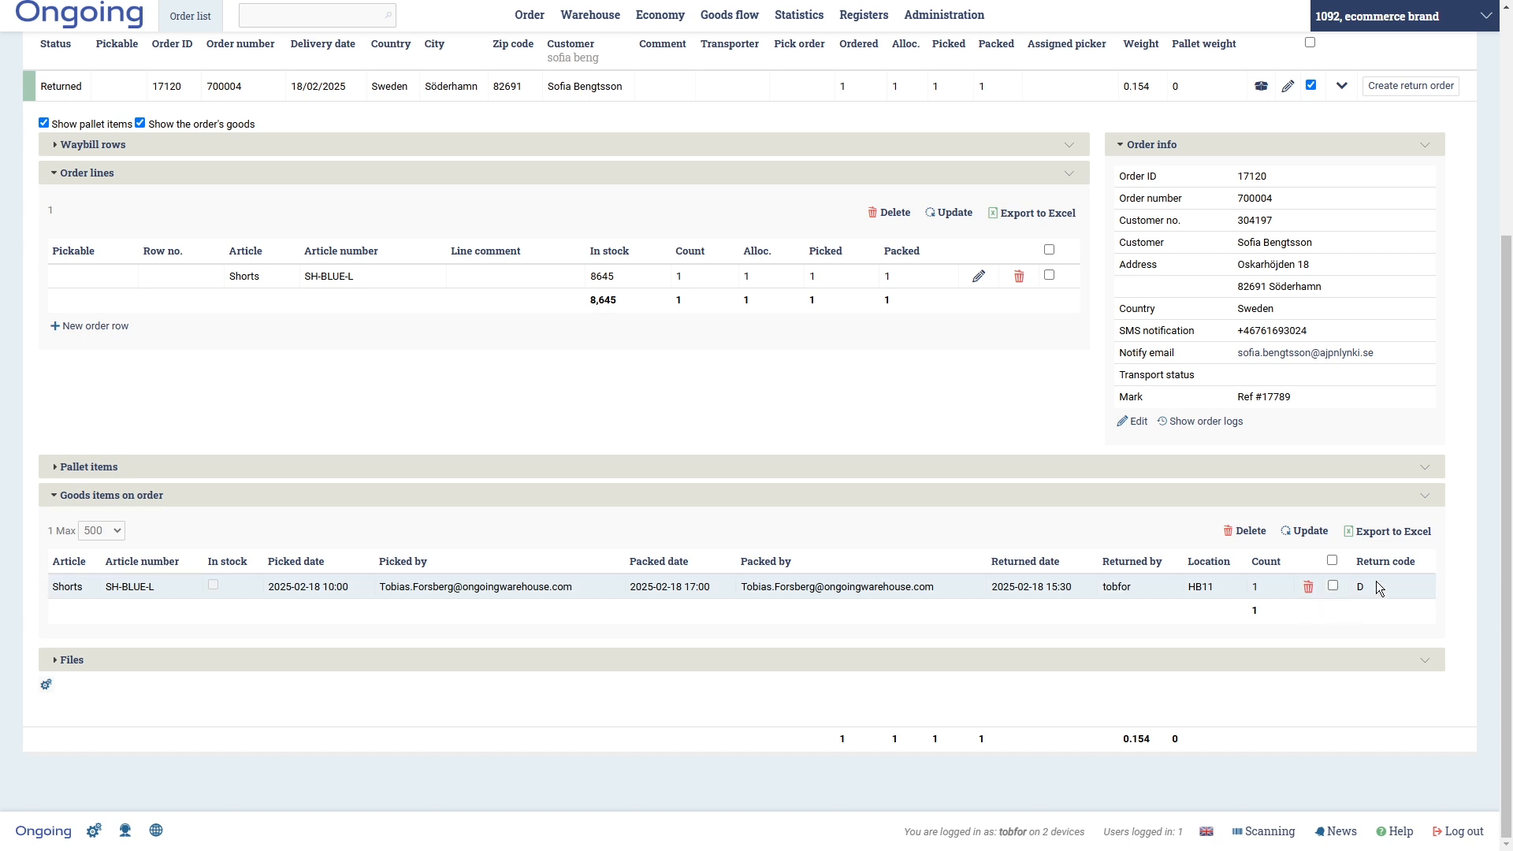
pyautogui.scroll(3, 1376, 583)
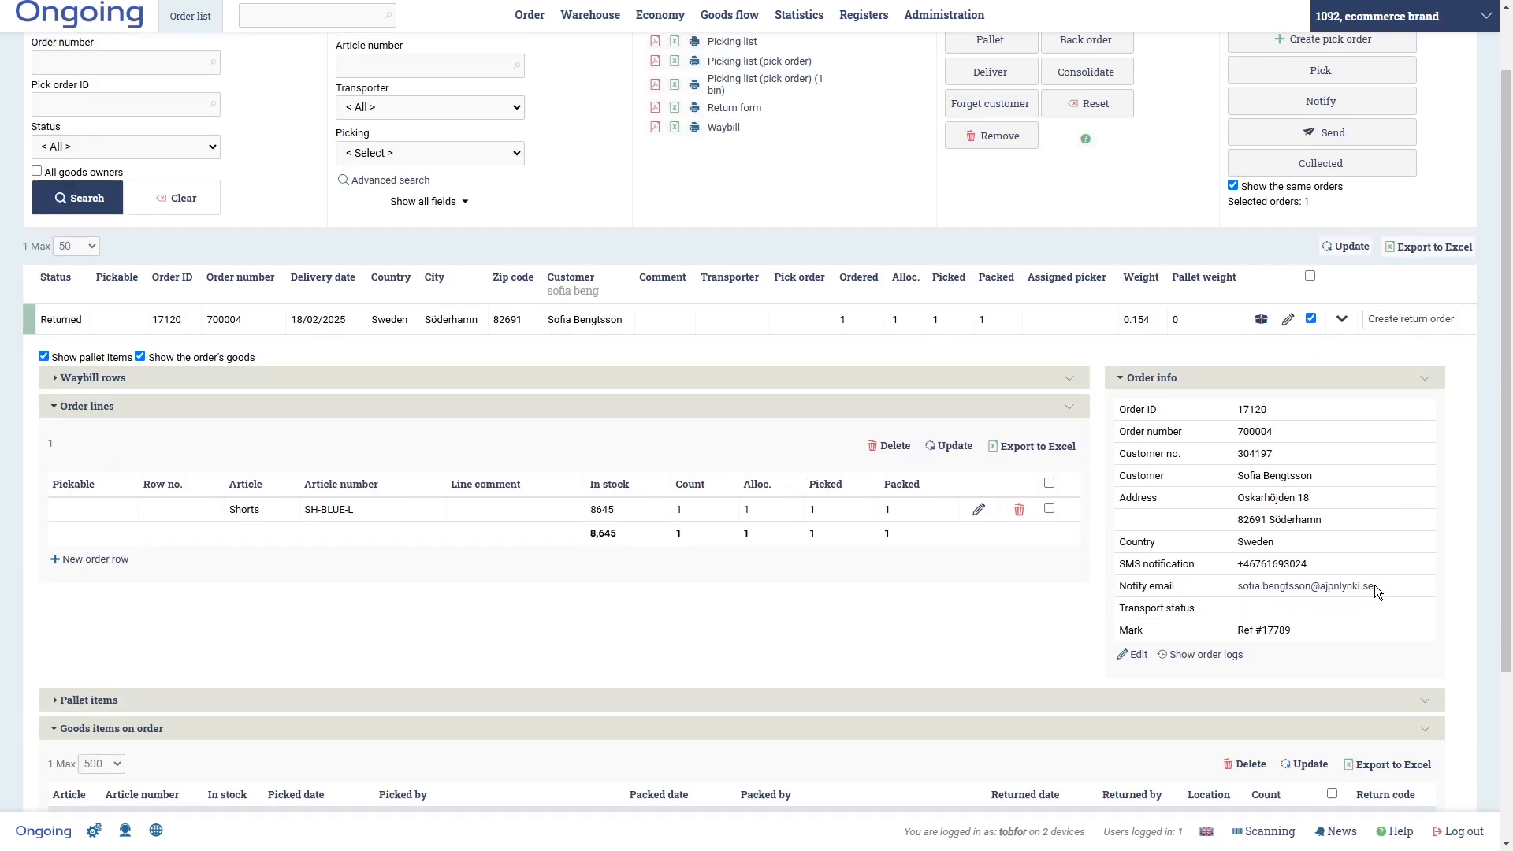
pyautogui.click(1341, 323)
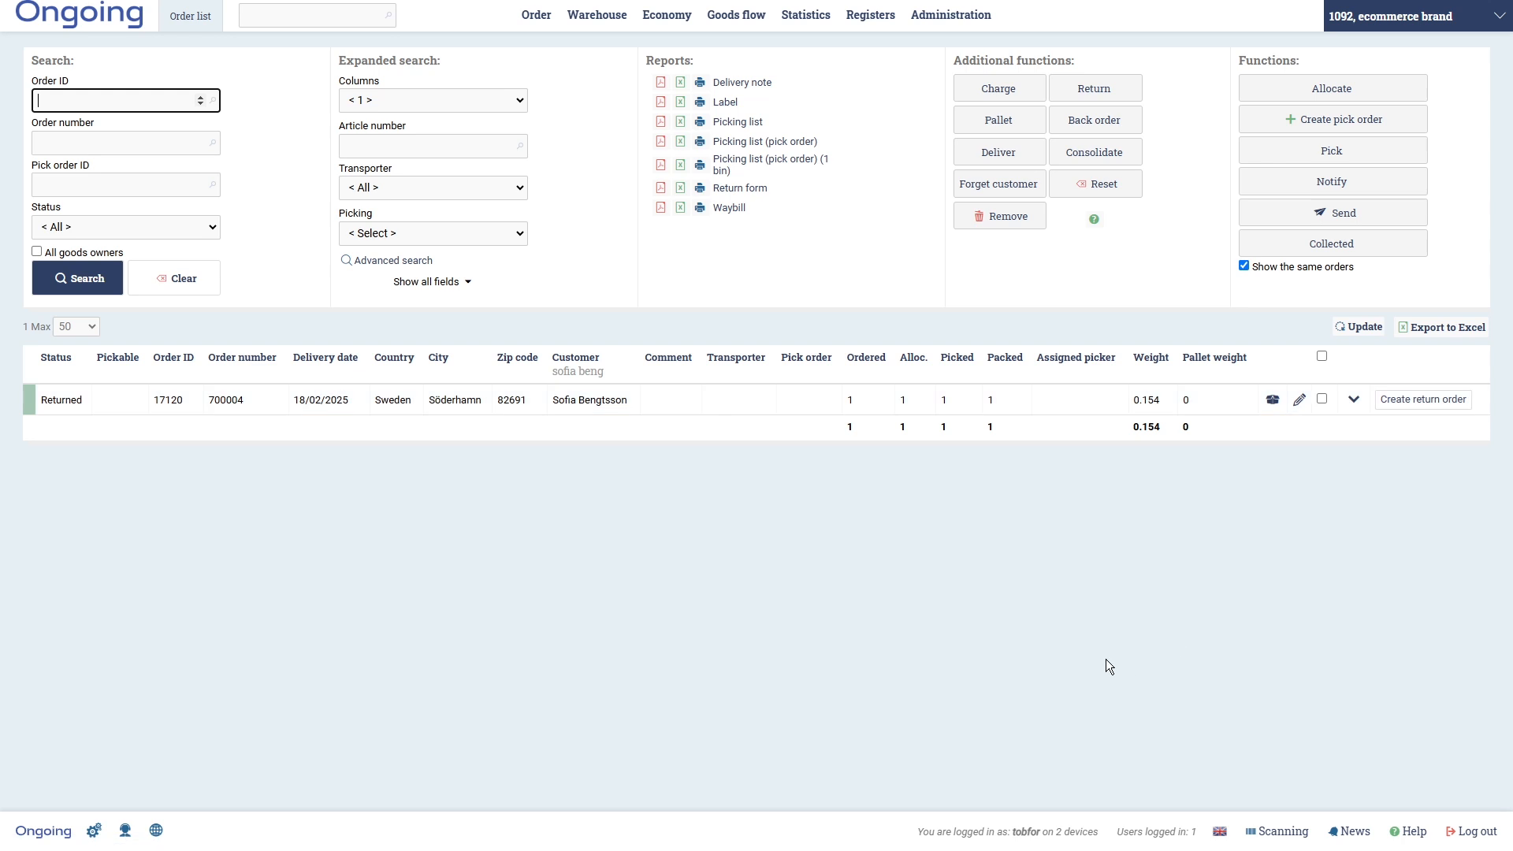
# - Clear the customer filter and start a return order for order 17247
pyautogui.click(579, 370)
pyautogui.press('BackSpace')
pyautogui.press('BackSpace')
pyautogui.press('BackSpace')
pyautogui.press('BackSpace')
pyautogui.press('BackSpace')
pyautogui.press('BackSpace')
pyautogui.press('BackSpace')
pyautogui.press('BackSpace')
pyautogui.press('BackSpace')
pyautogui.press('BackSpace')
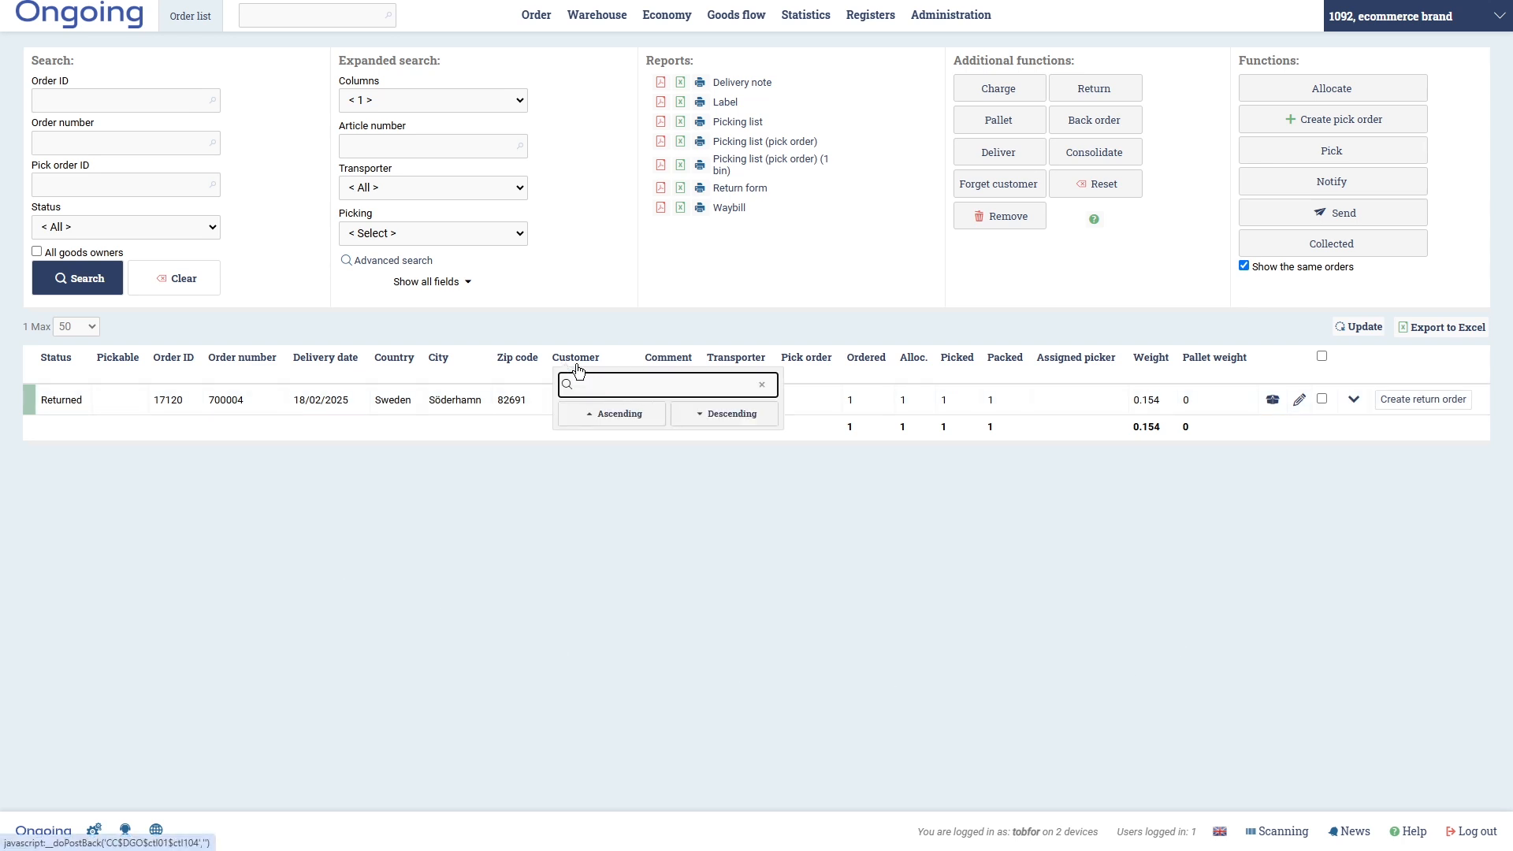
pyautogui.scroll(-6, 639, 697)
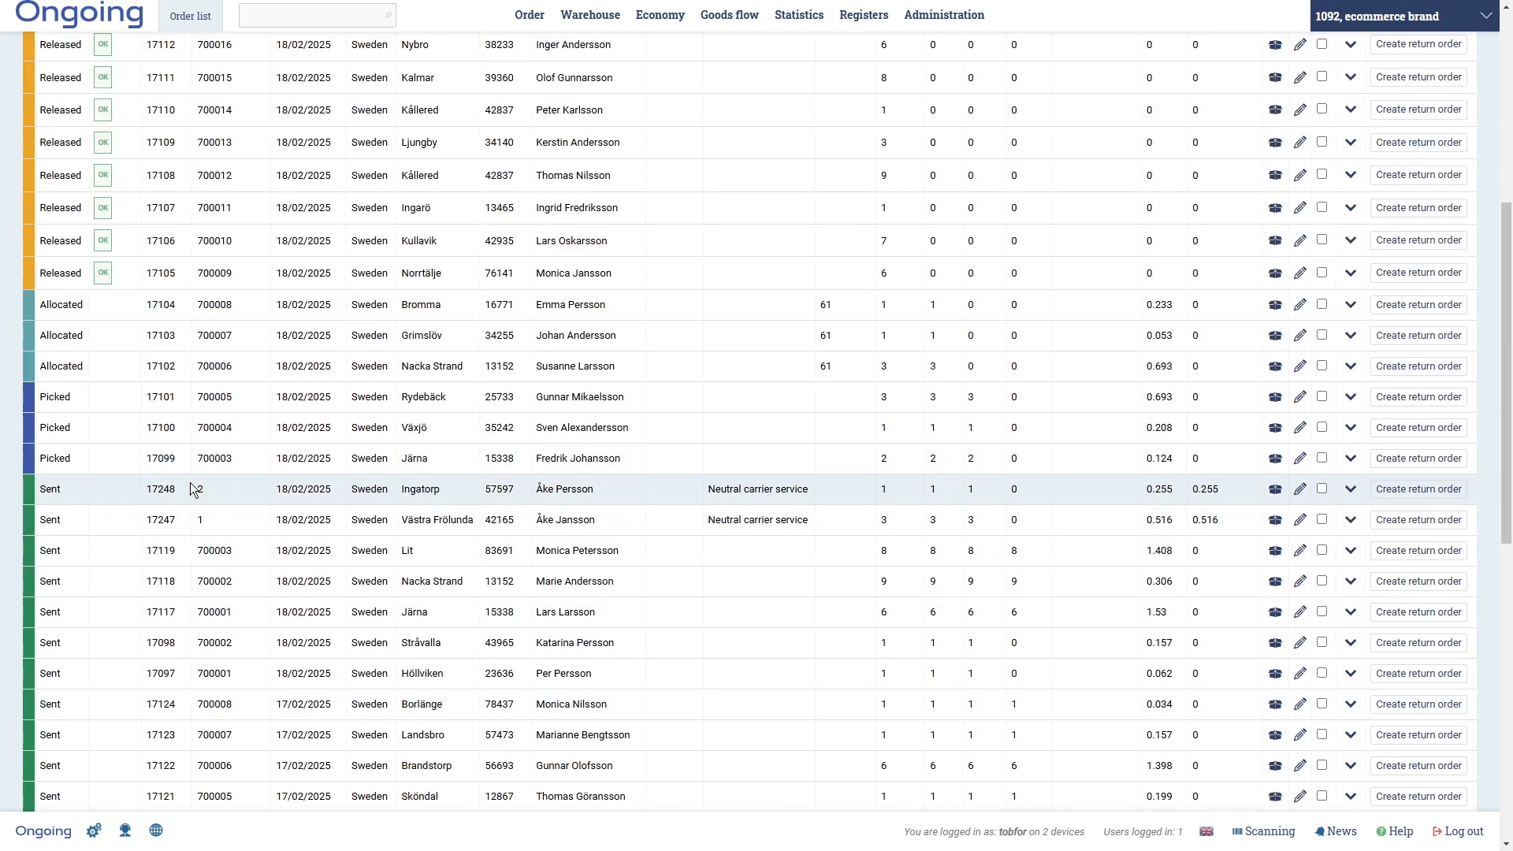
pyautogui.click(1352, 521)
pyautogui.scroll(-3, 446, 617)
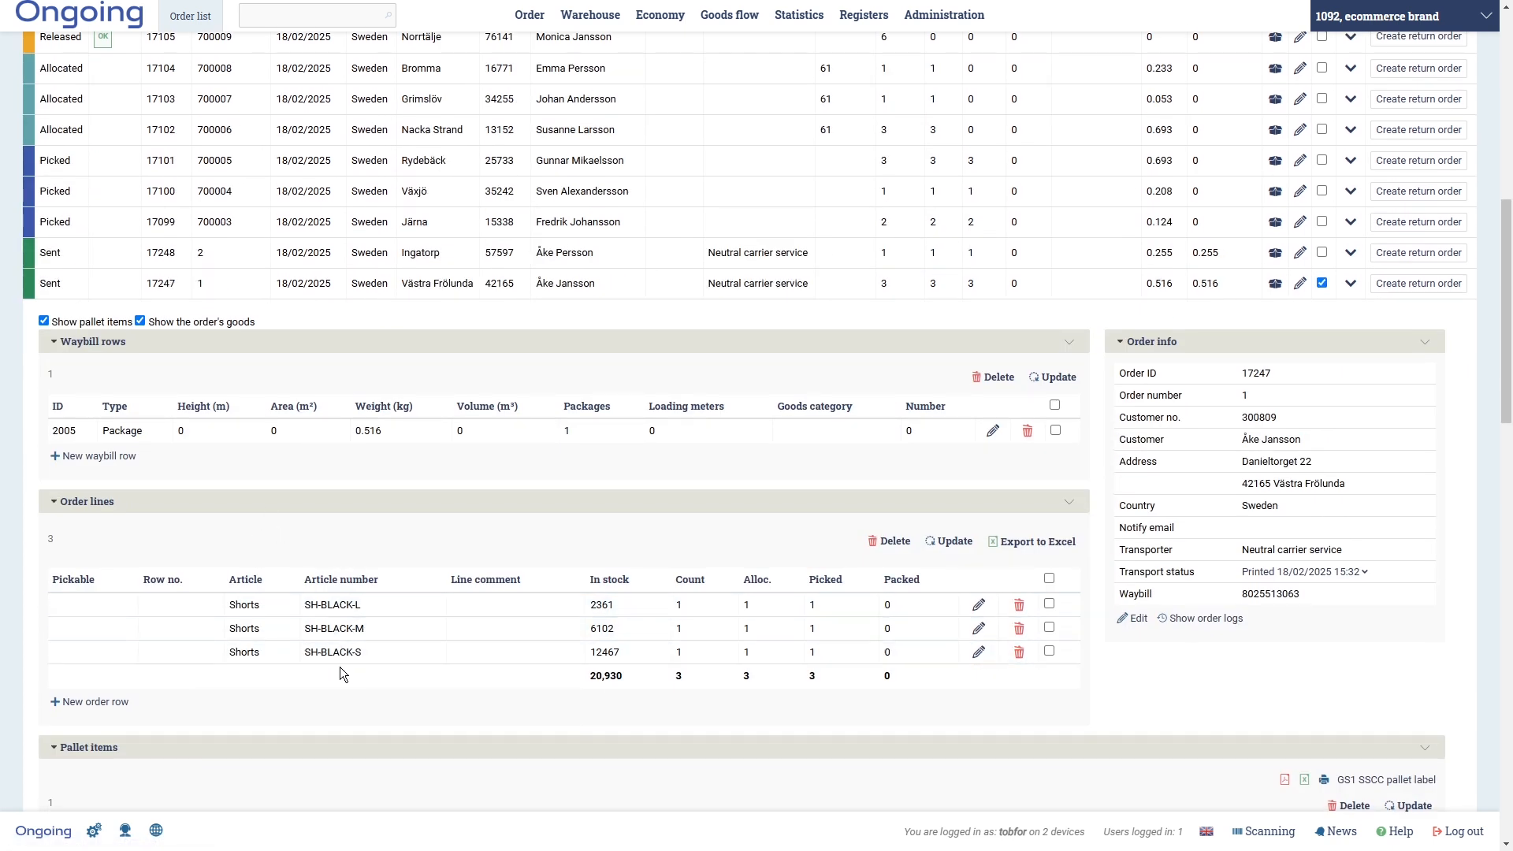
pyautogui.click(1321, 283)
pyautogui.click(1420, 283)
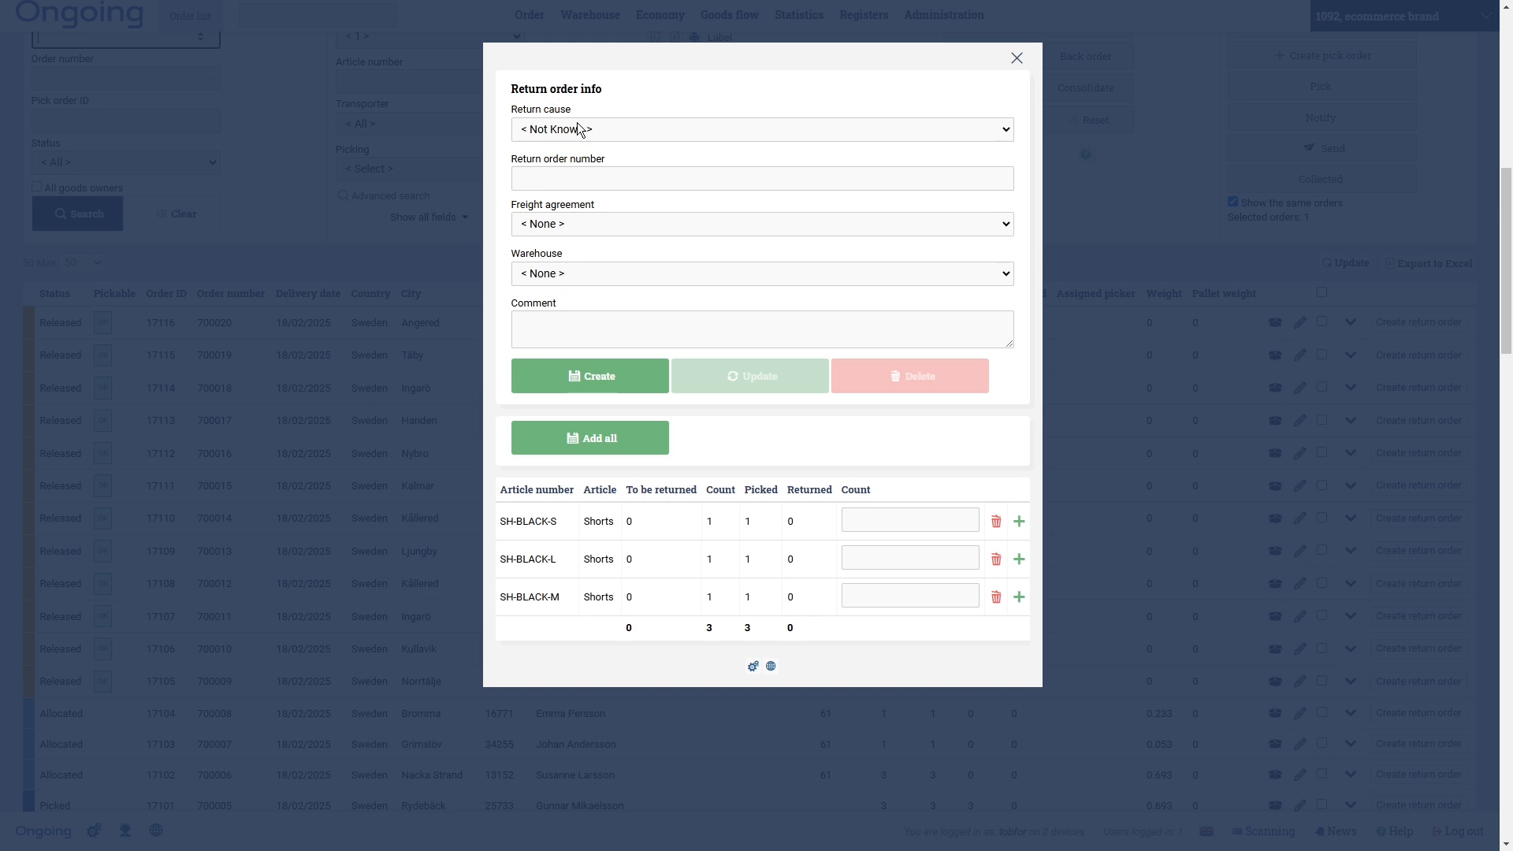
# - Add SH-BLACK-S as Changed my mind and SH-BLACK-L as Other, count 1 each
pyautogui.click(576, 127)
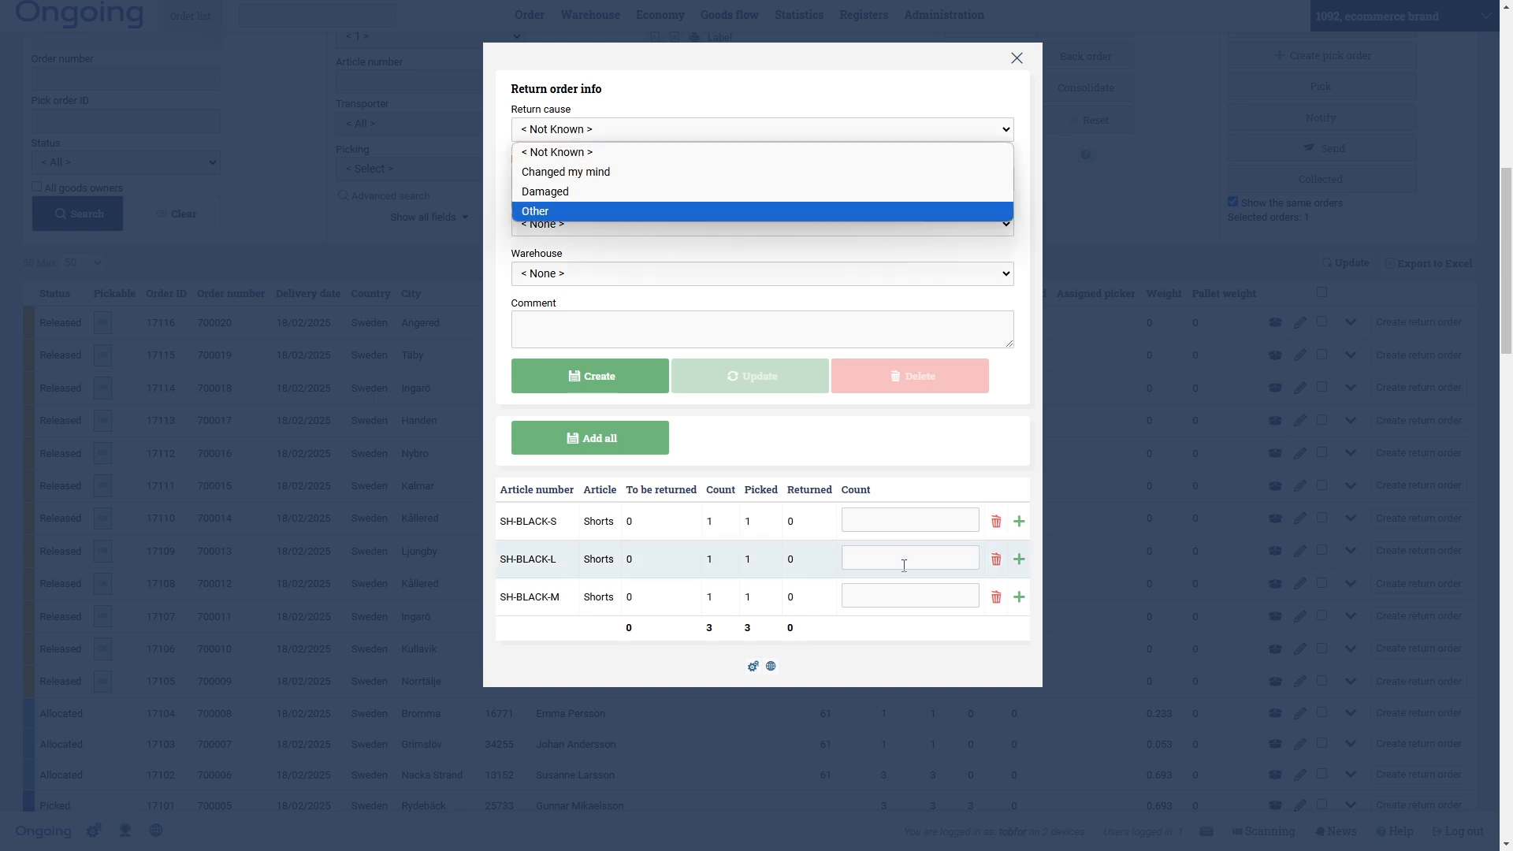
pyautogui.click(586, 172)
pyautogui.click(930, 522)
pyautogui.write('1')
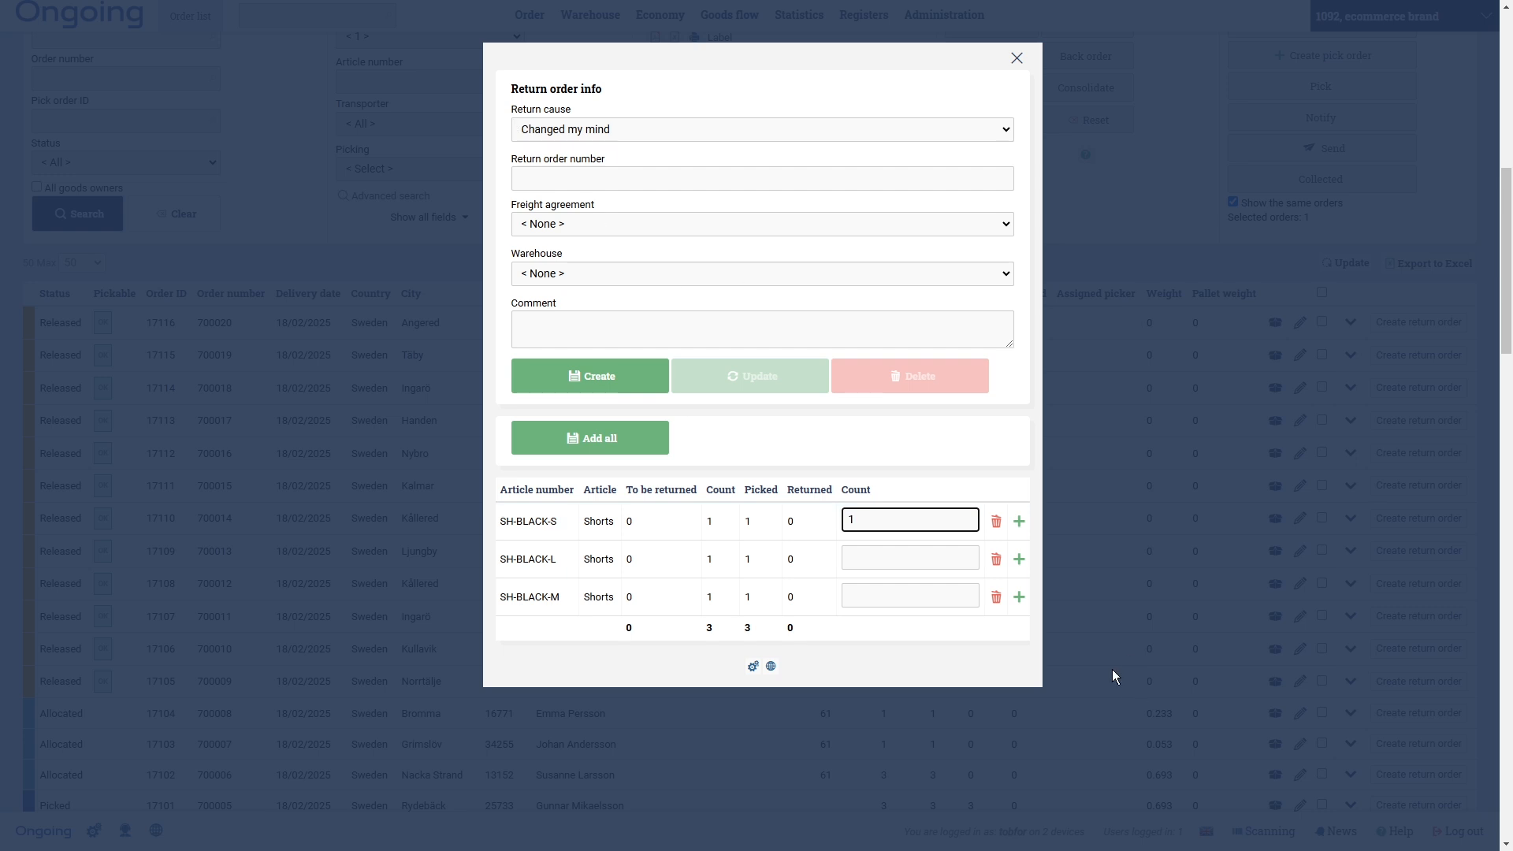
pyautogui.click(1019, 519)
pyautogui.click(622, 129)
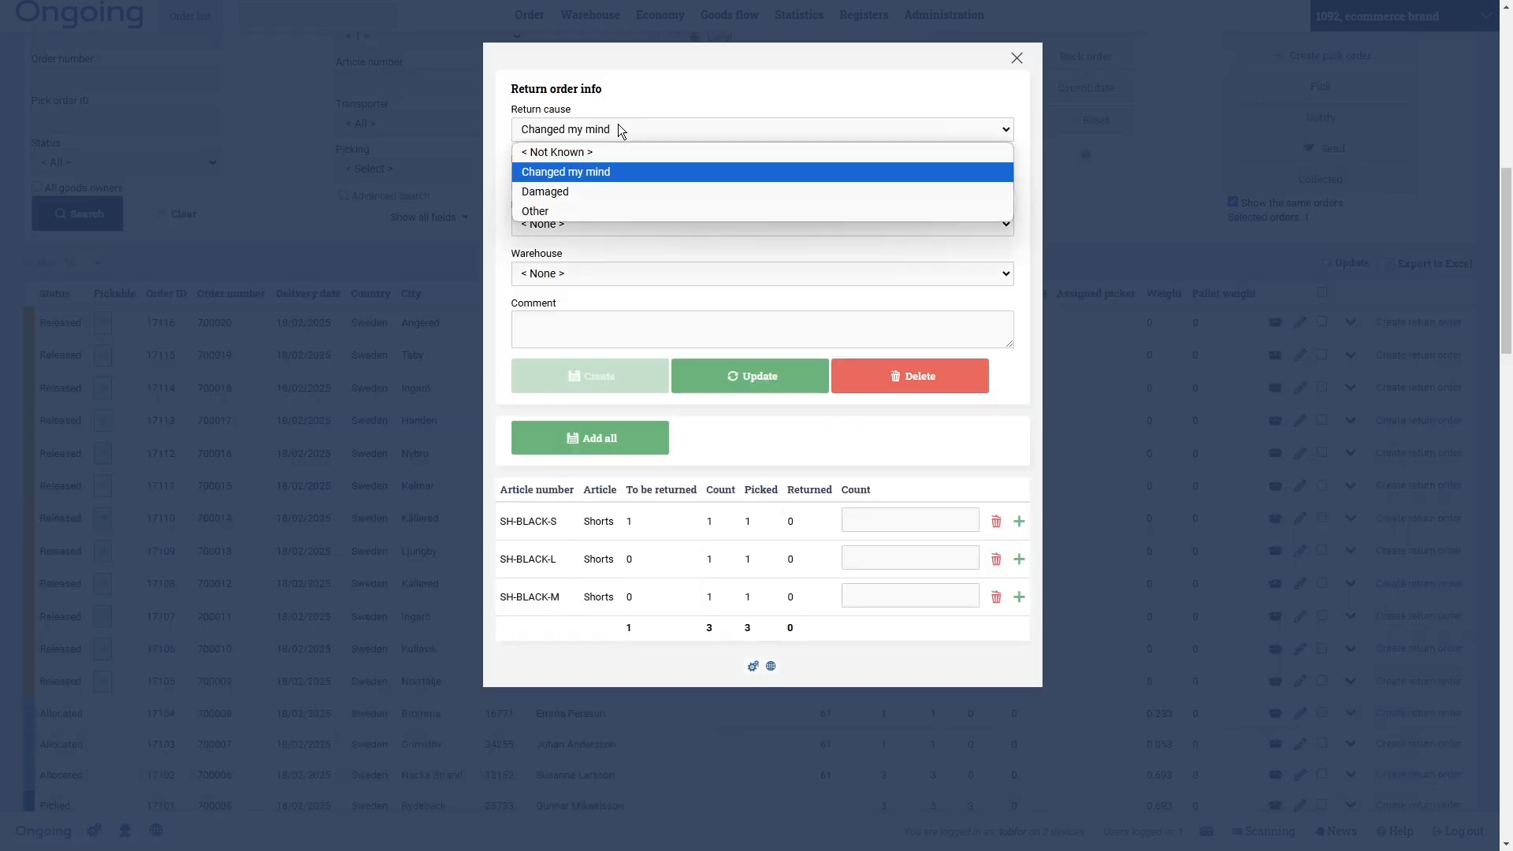
pyautogui.click(551, 207)
pyautogui.click(887, 556)
pyautogui.write('1')
pyautogui.click(1019, 562)
# - Add SH-BLACK-M to the return with cause Damaged and count 1
pyautogui.click(586, 120)
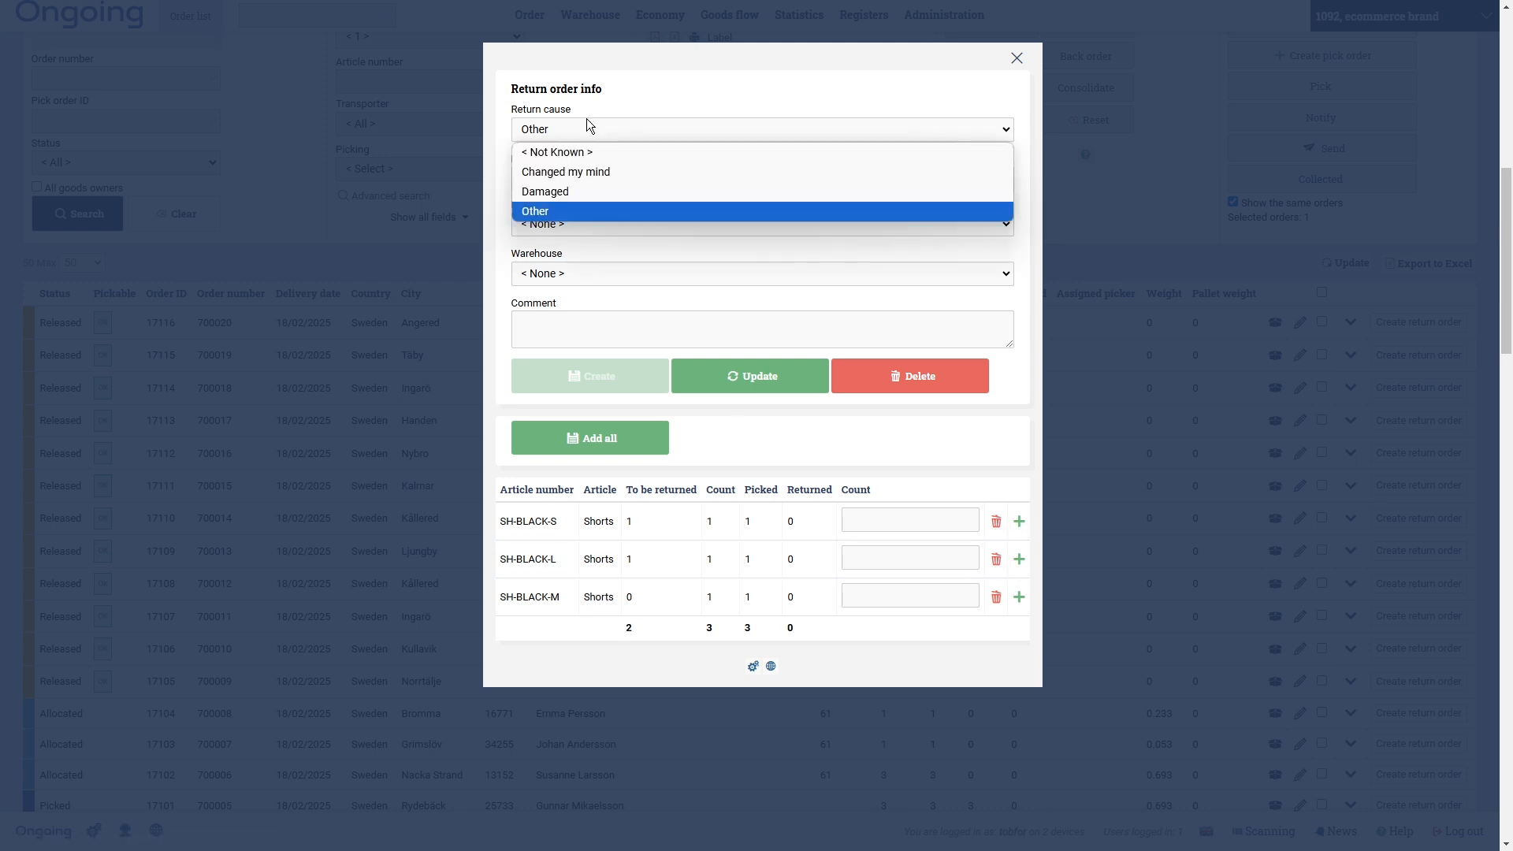
pyautogui.click(558, 187)
pyautogui.click(938, 595)
pyautogui.write('1')
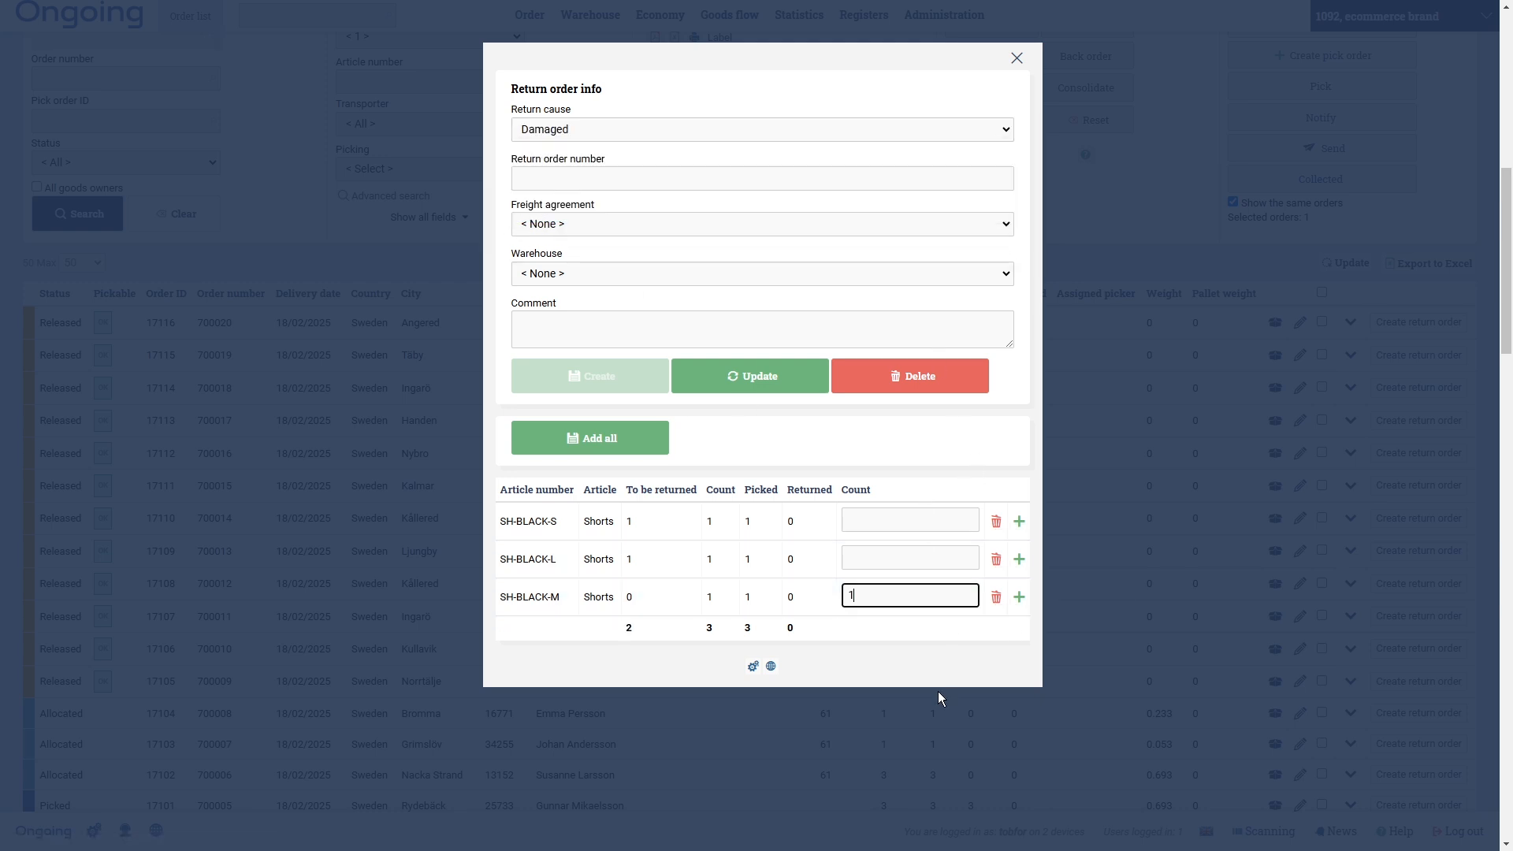
pyautogui.click(1019, 597)
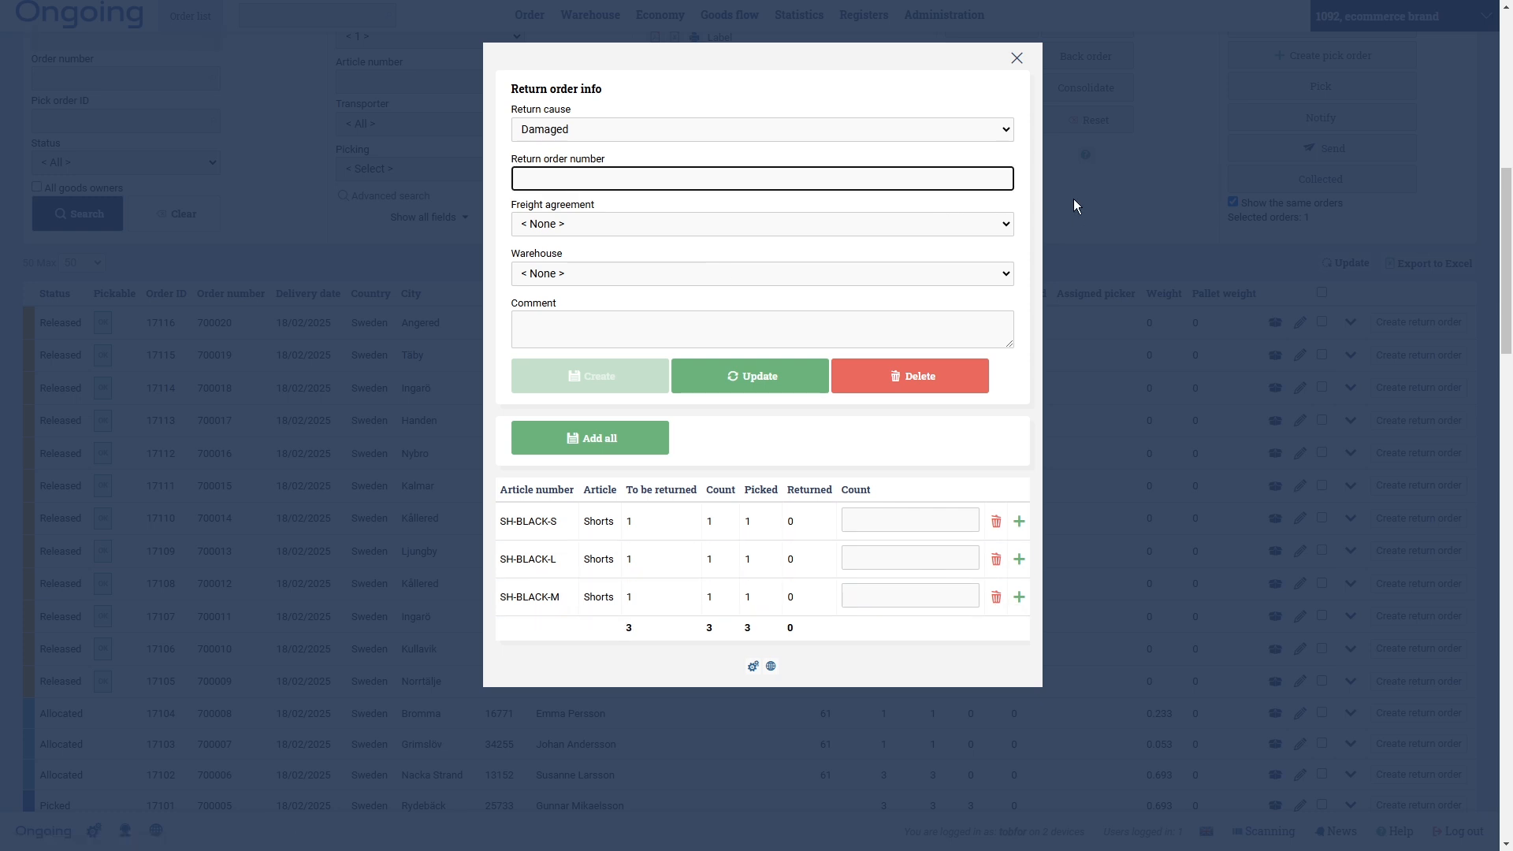
# - Set return number ReturnSystem123, save the return order, and close the form
pyautogui.write('ReturnSystem123')
pyautogui.doubleClick(592, 178)
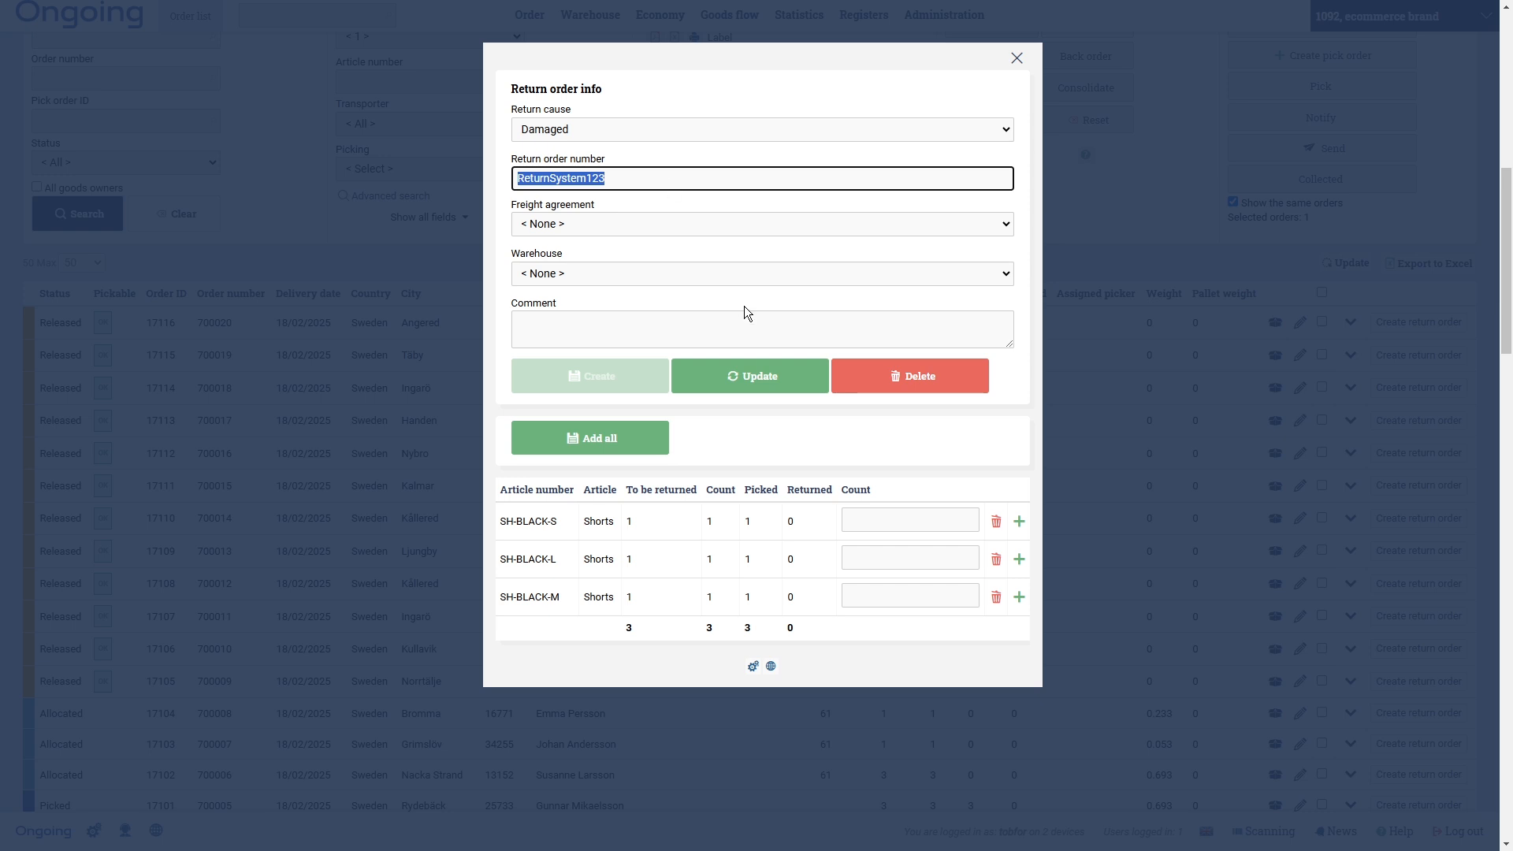
pyautogui.click(778, 383)
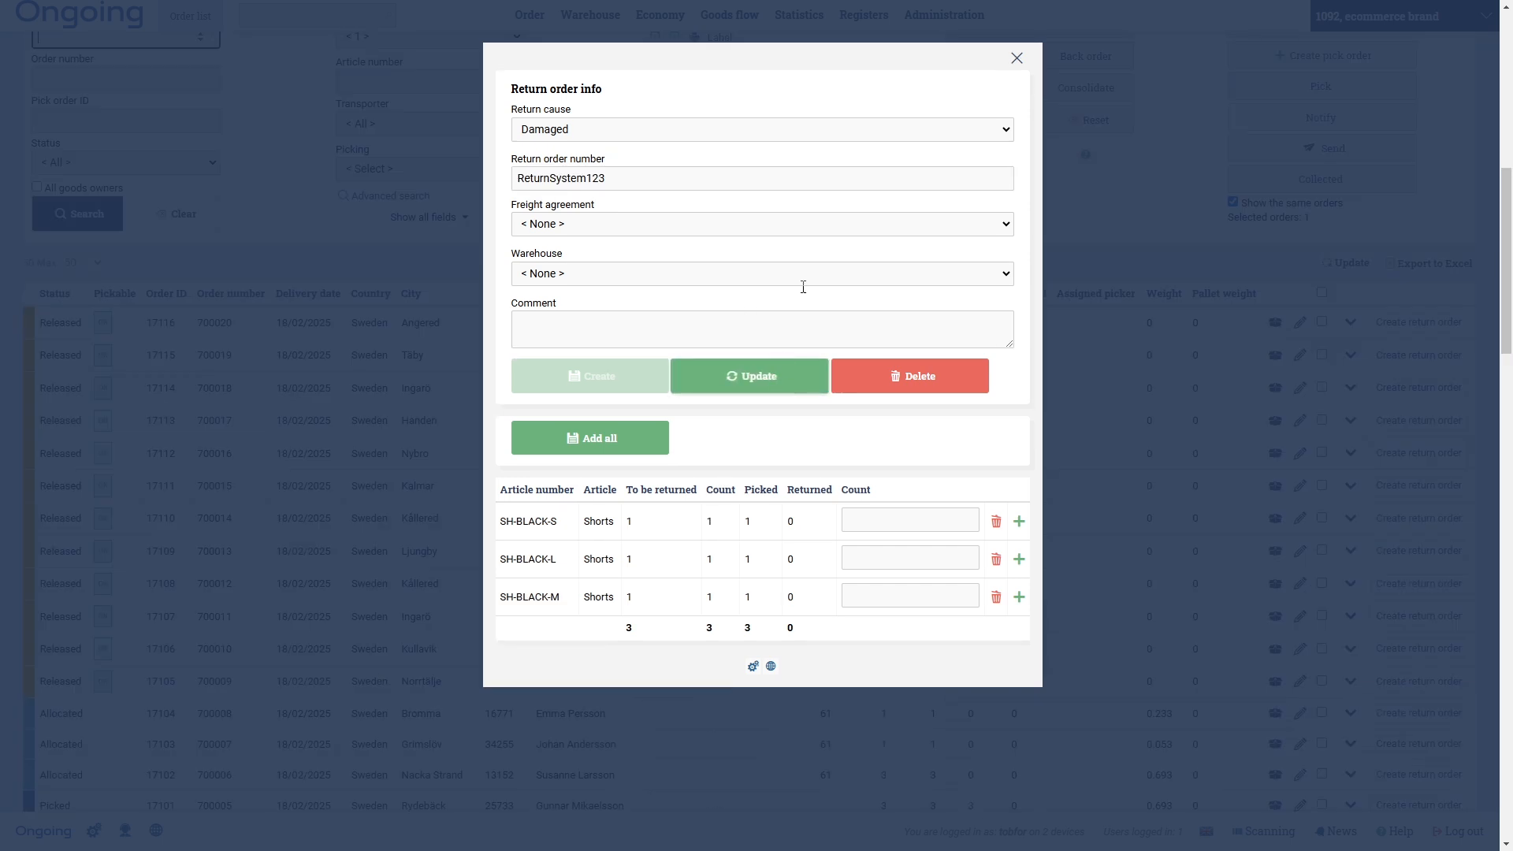
pyautogui.click(1016, 61)
pyautogui.click(1322, 283)
# - Collapse order 17247, select order 17248, and start its return order
pyautogui.scroll(-2, 1322, 355)
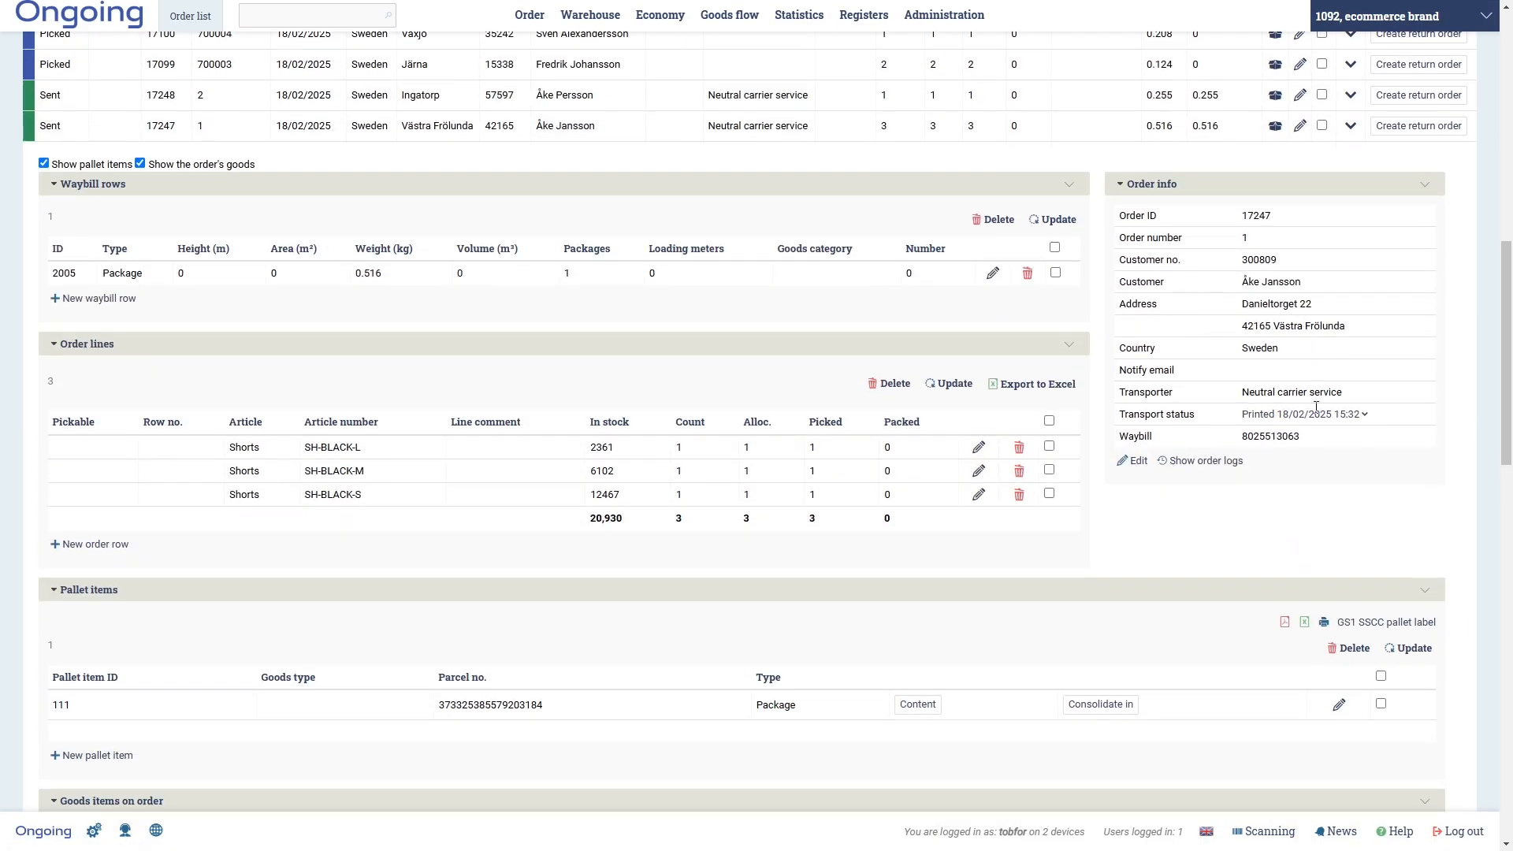
pyautogui.click(1353, 128)
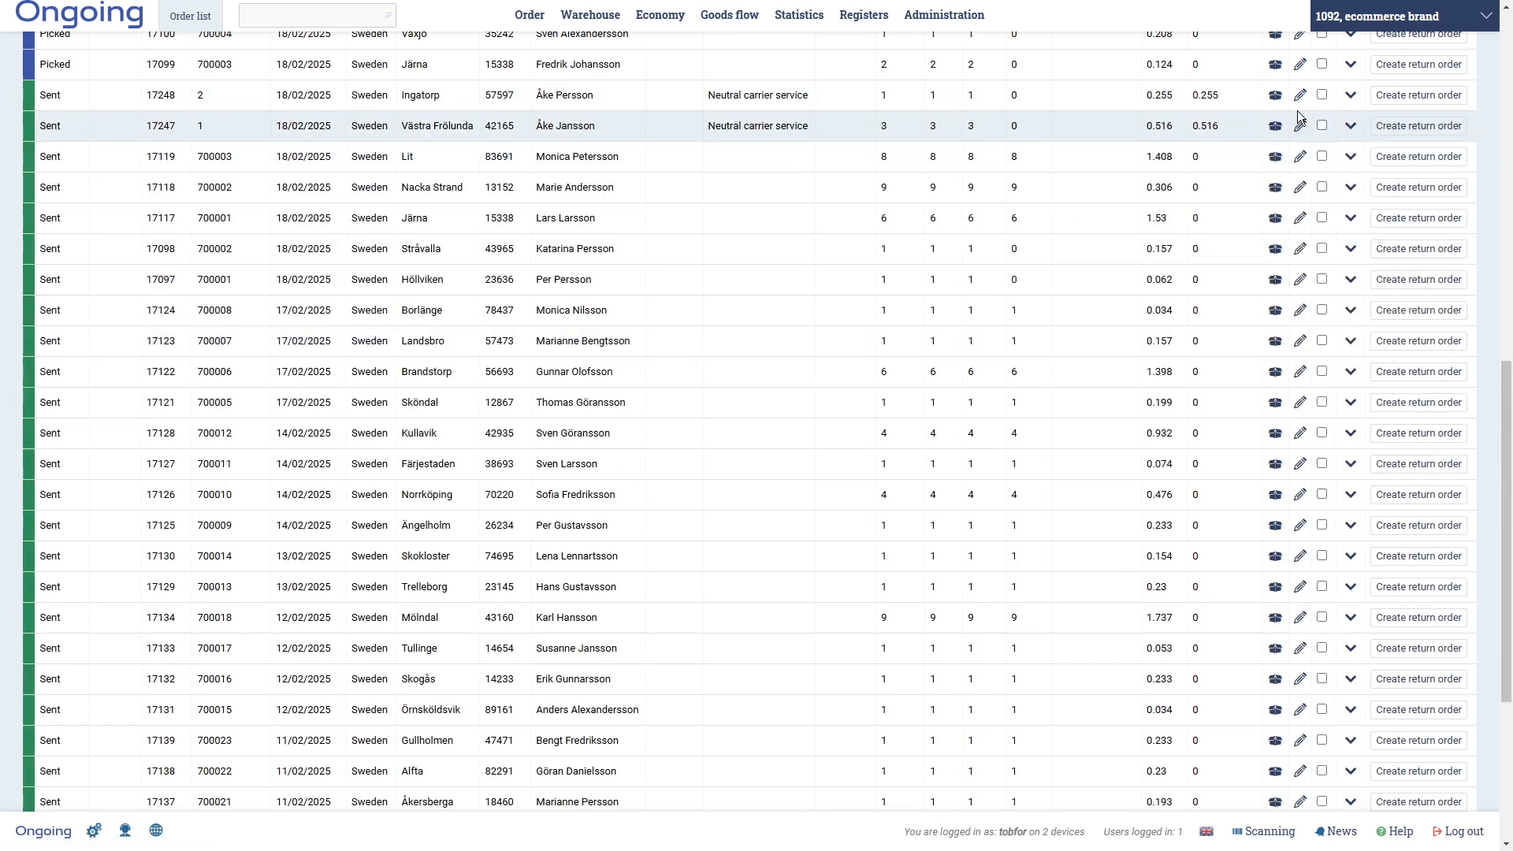
pyautogui.click(1322, 94)
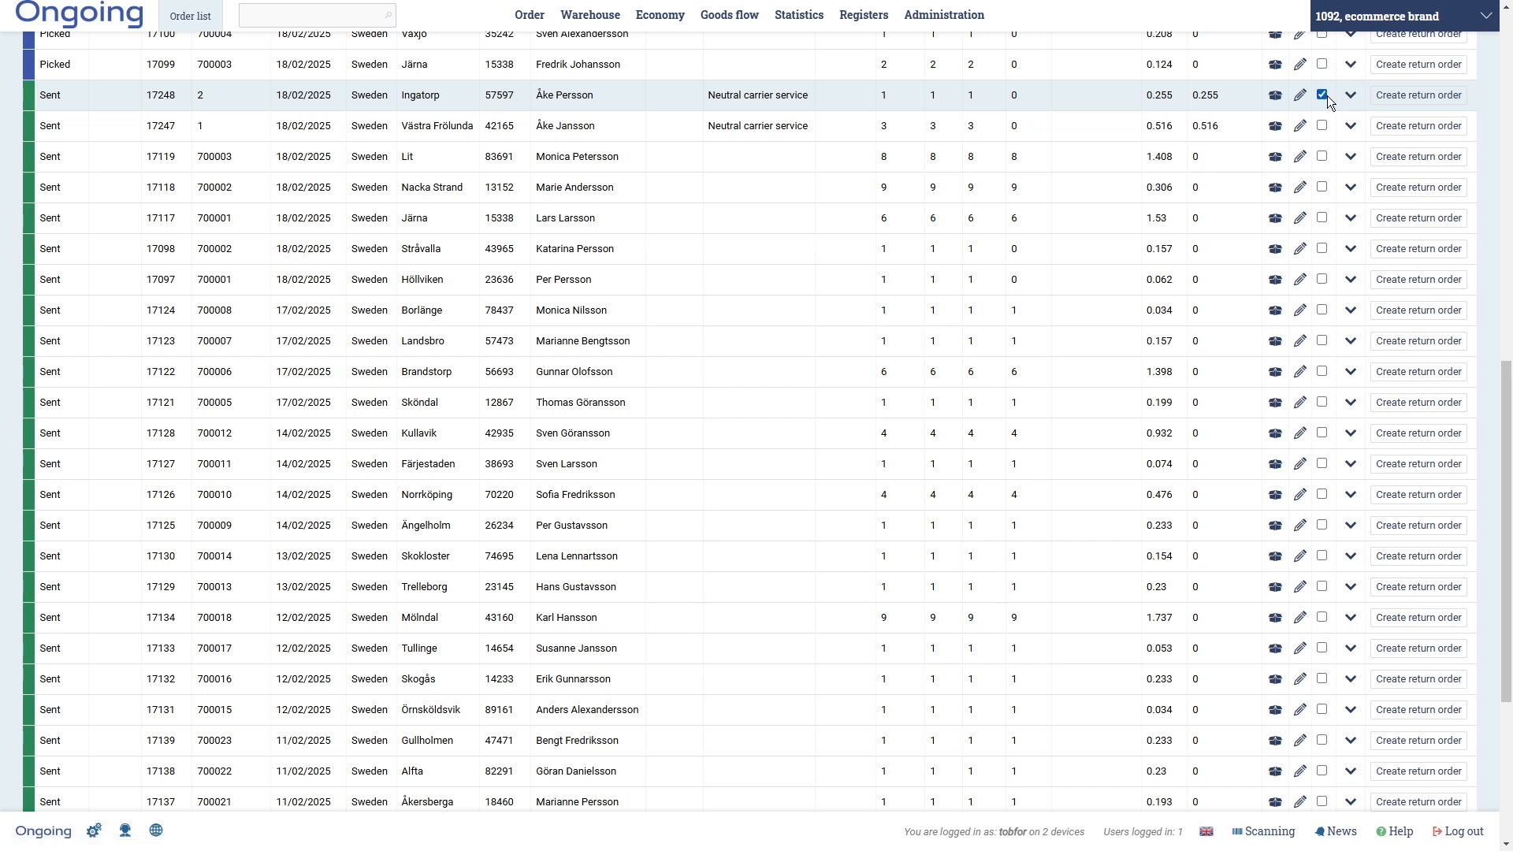
pyautogui.click(1400, 96)
# - Return 1 SH-BLACK-L as Changed my mind under return number ReturnSystem124
pyautogui.click(616, 123)
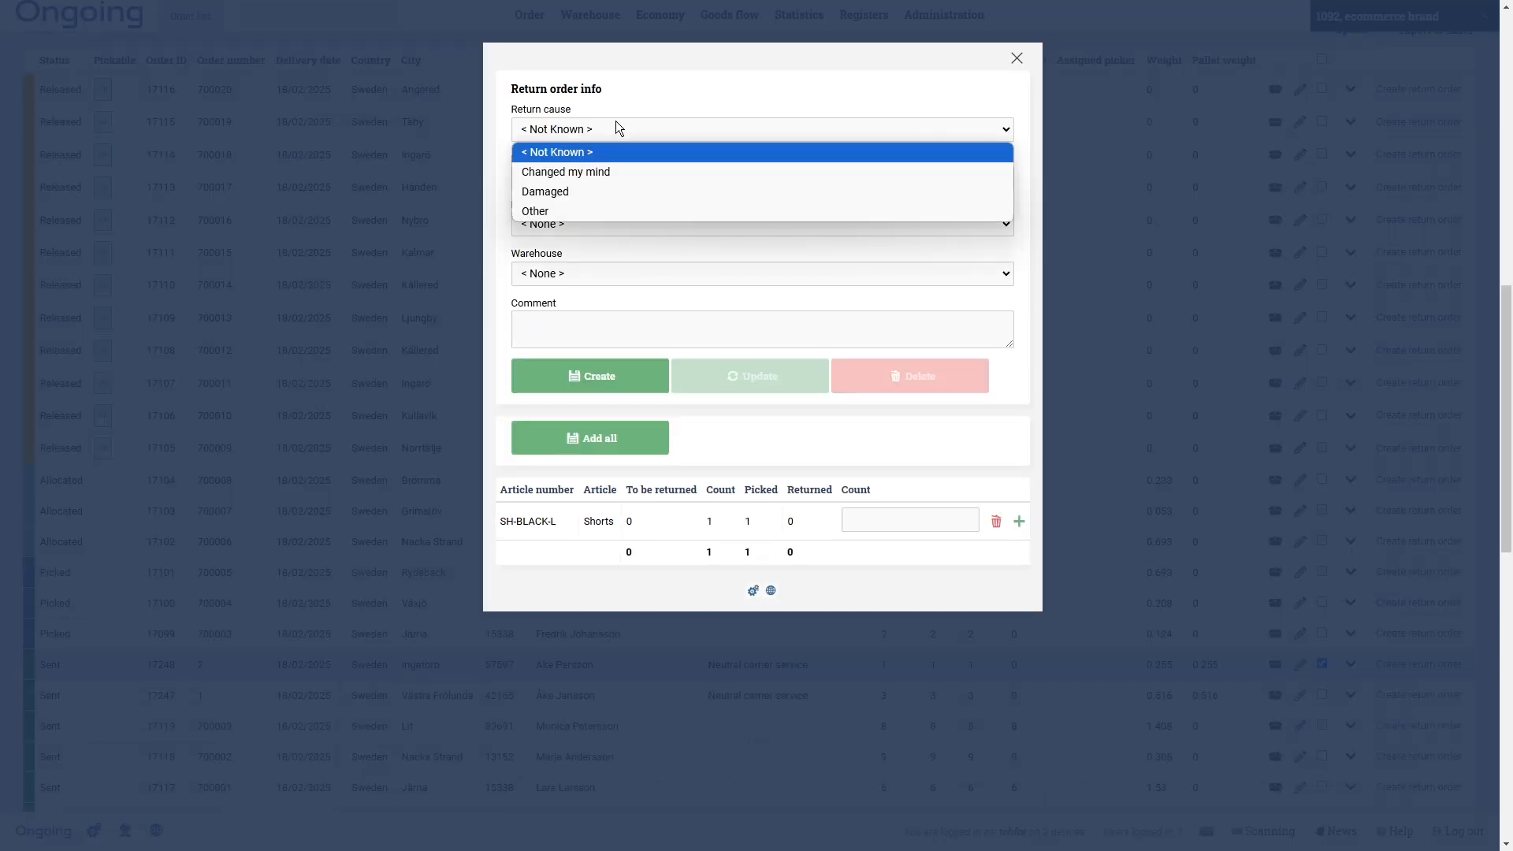
pyautogui.click(628, 172)
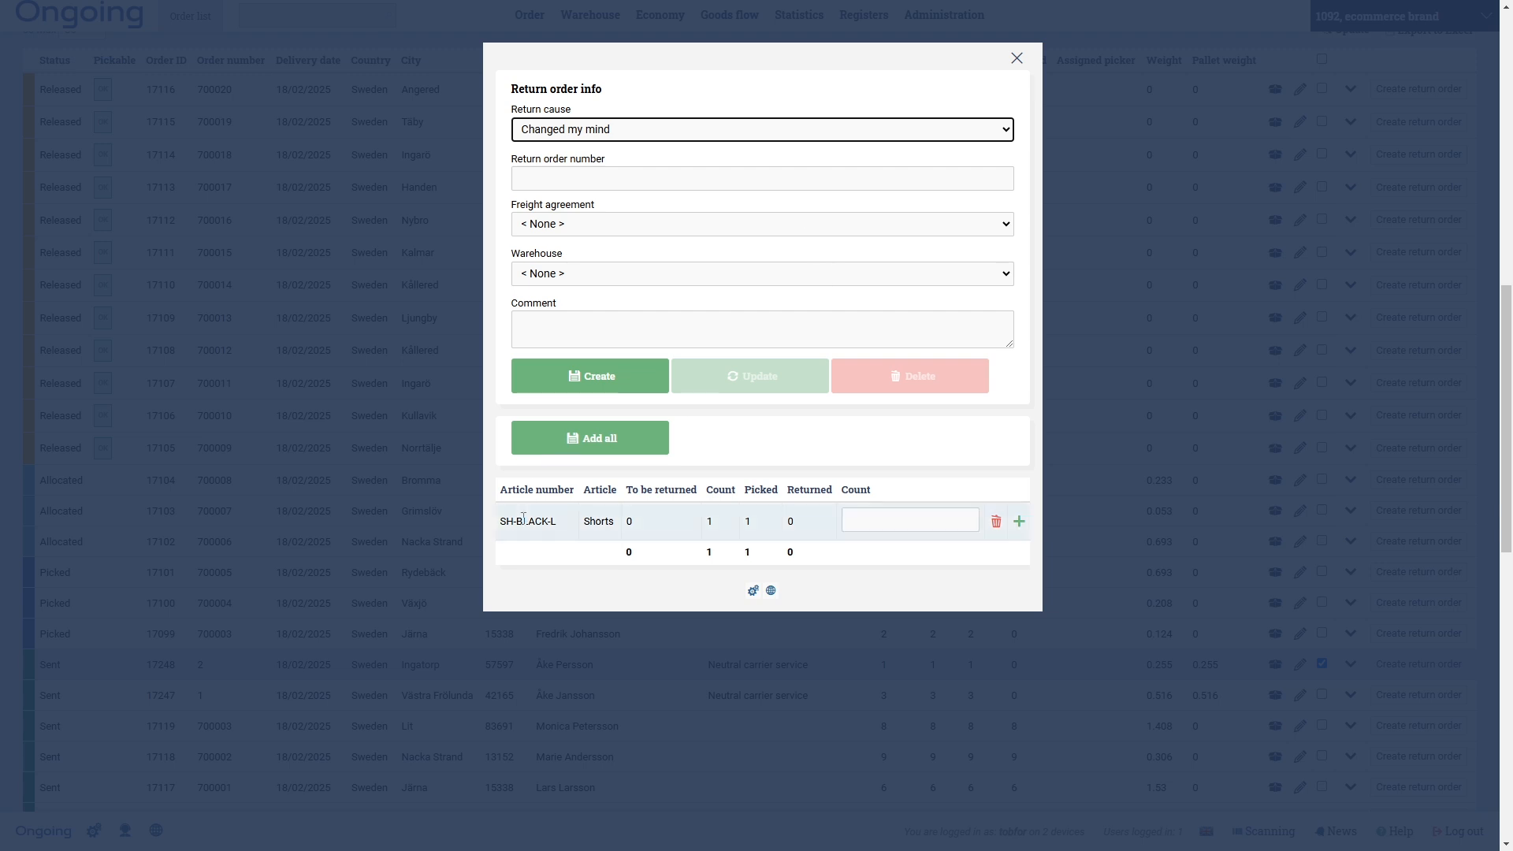
pyautogui.click(881, 520)
pyautogui.write('1')
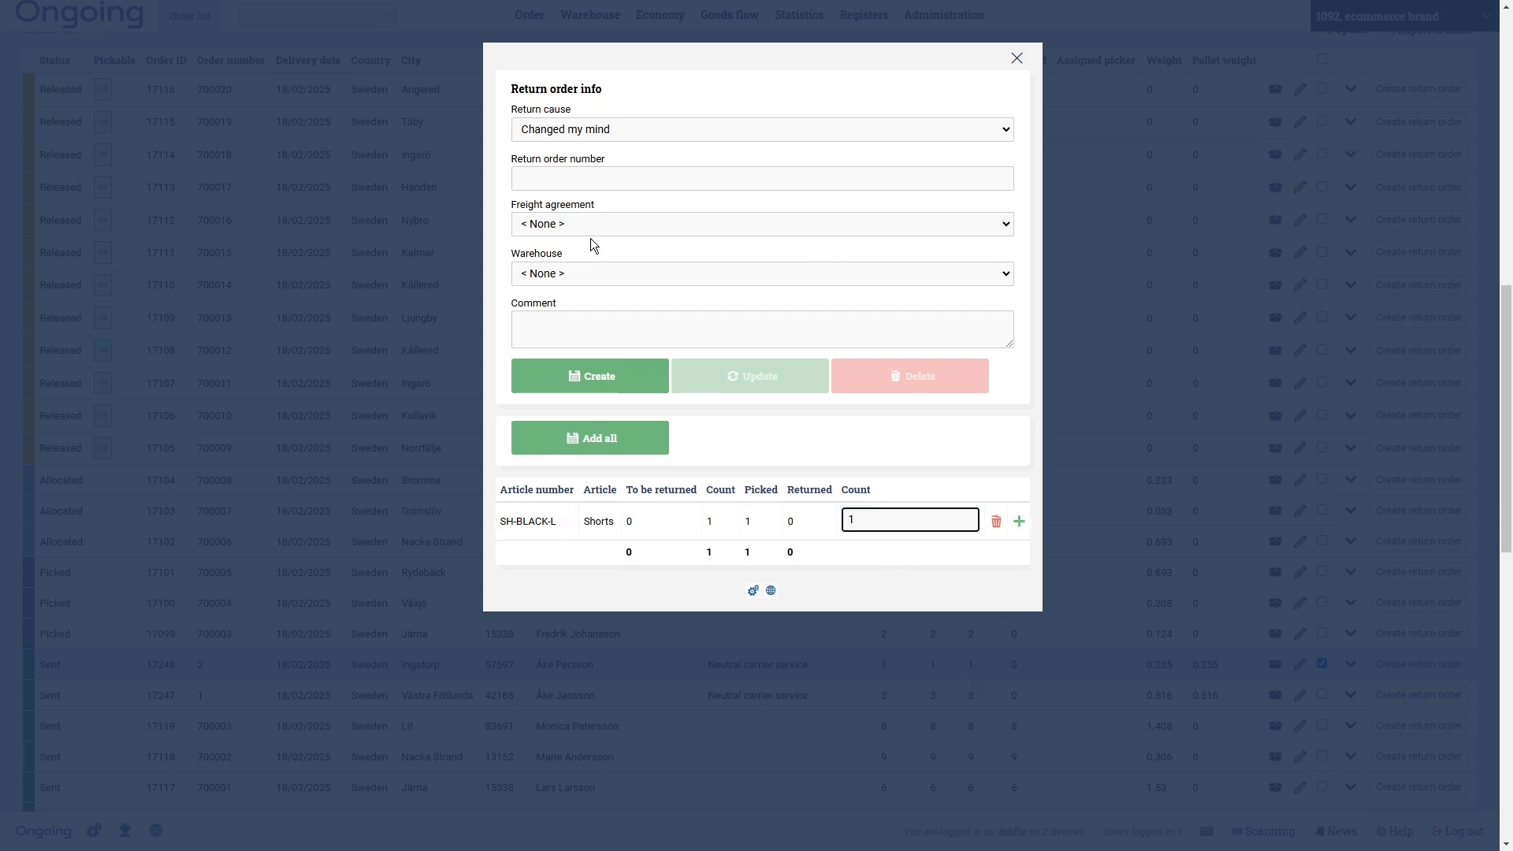
pyautogui.click(593, 184)
pyautogui.write('Retu')
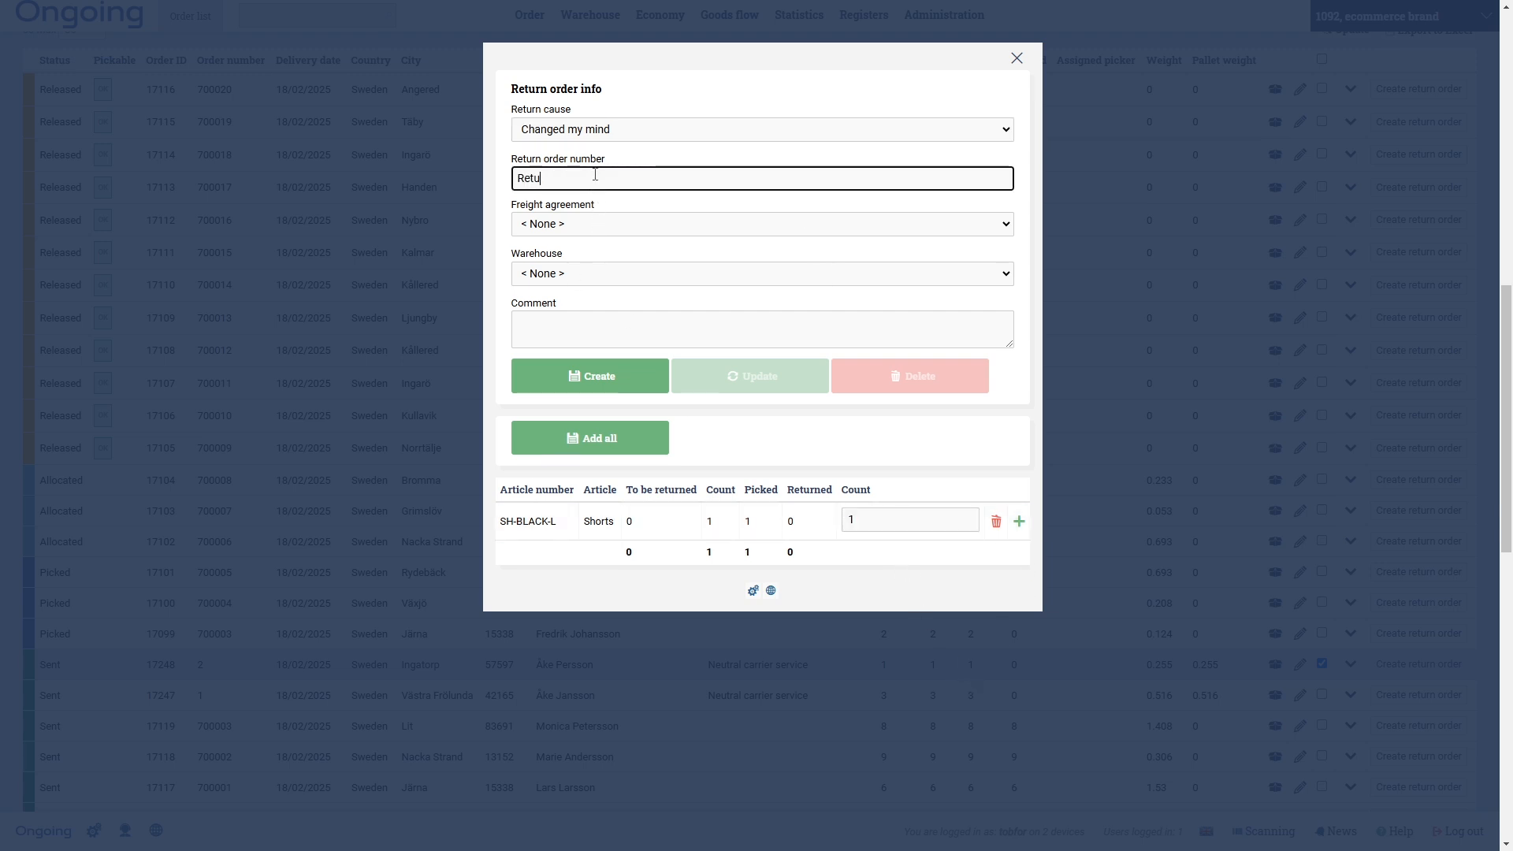
pyautogui.write('rnSystem123')
pyautogui.press('BackSpace')
pyautogui.write('4')
pyautogui.click(1019, 521)
pyautogui.click(602, 371)
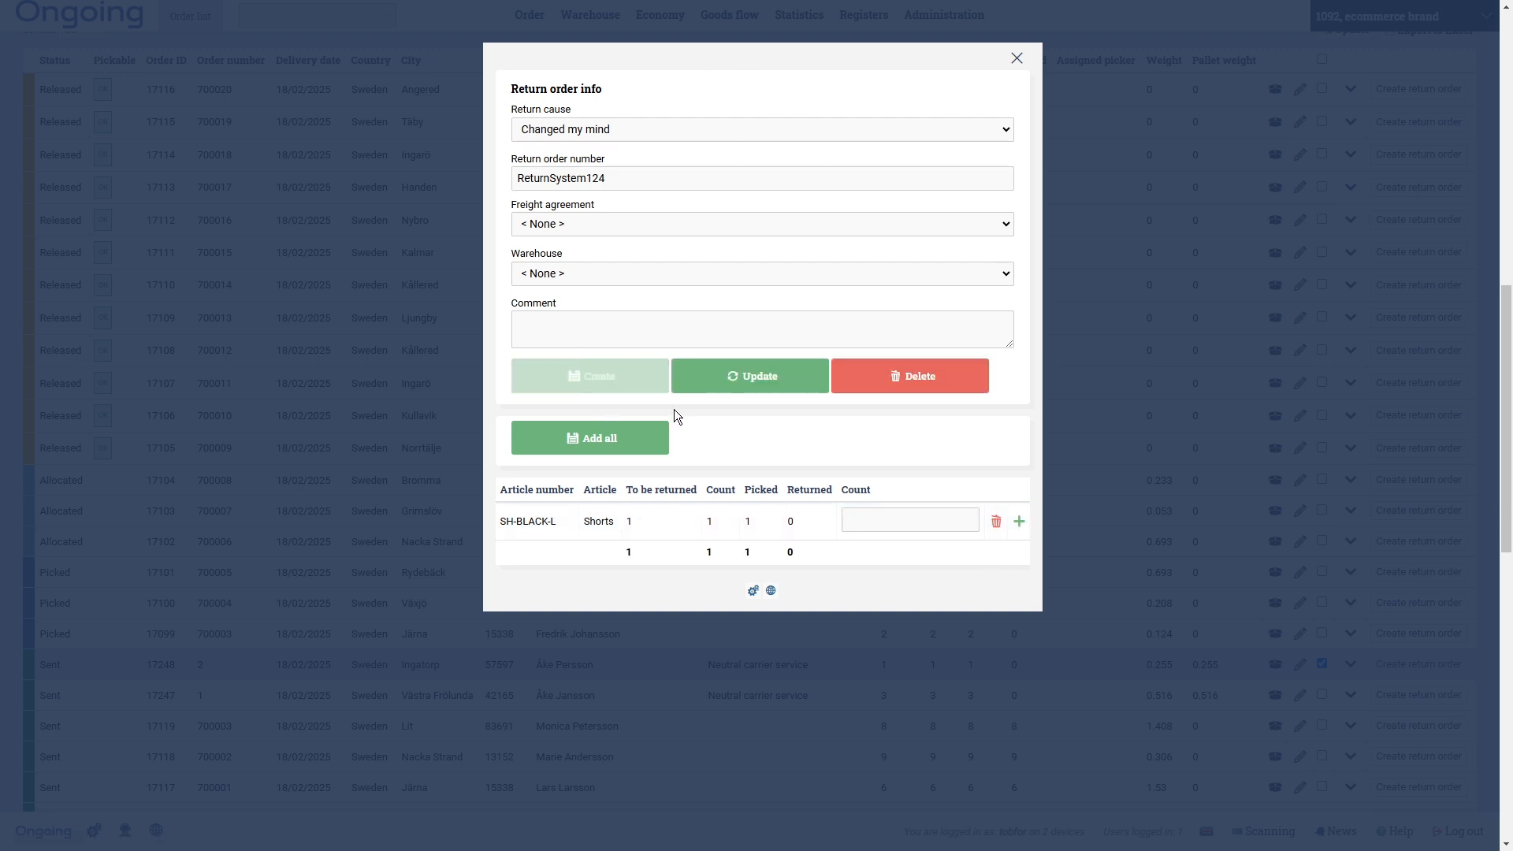
# - Close the return order form and open the Return order list from the Order menu
pyautogui.click(1016, 58)
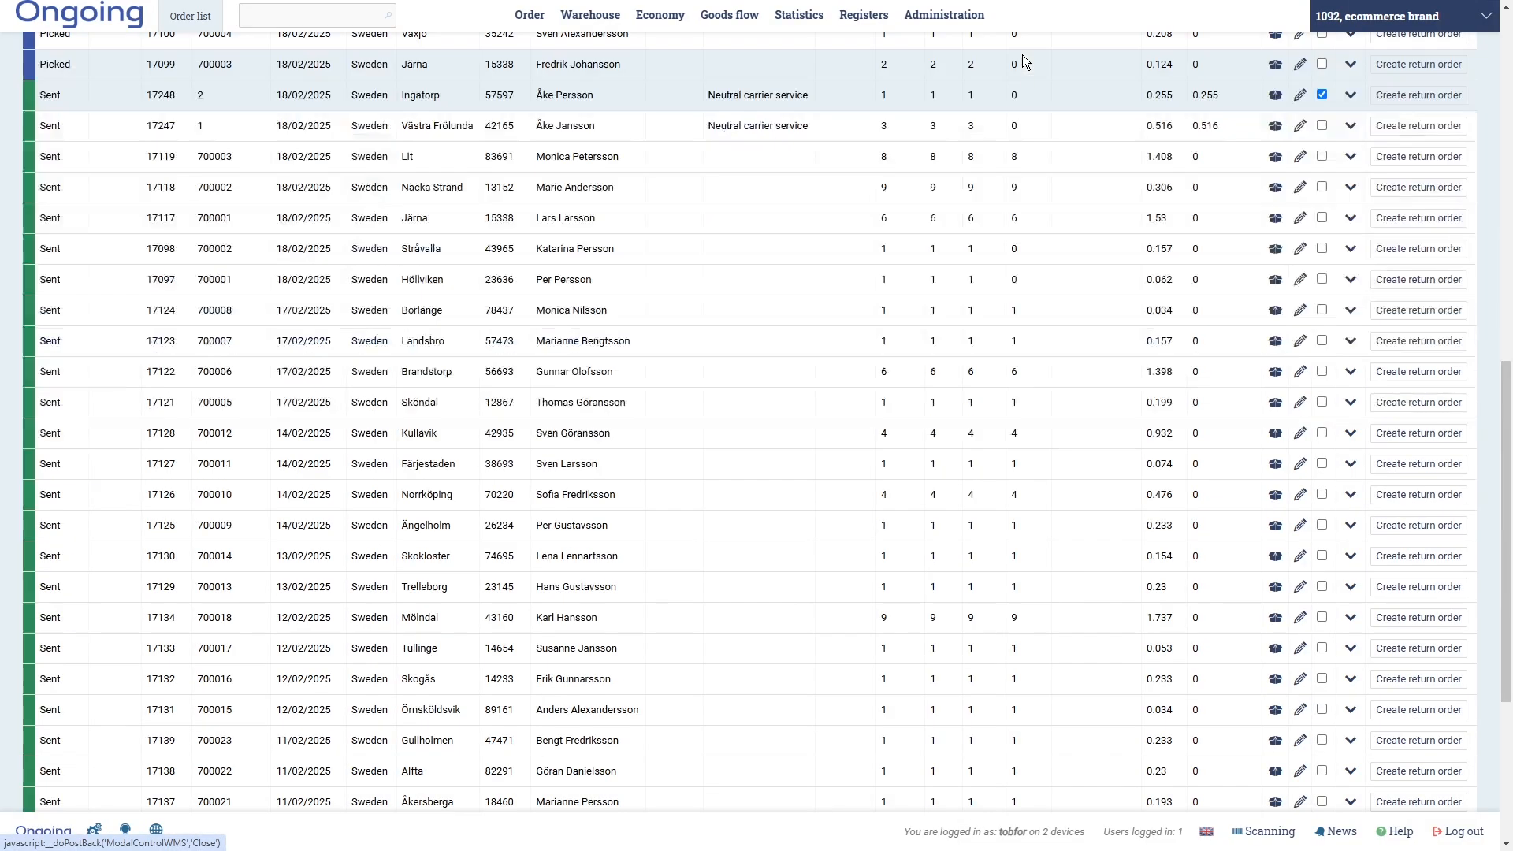
pyautogui.moveTo(528, 19)
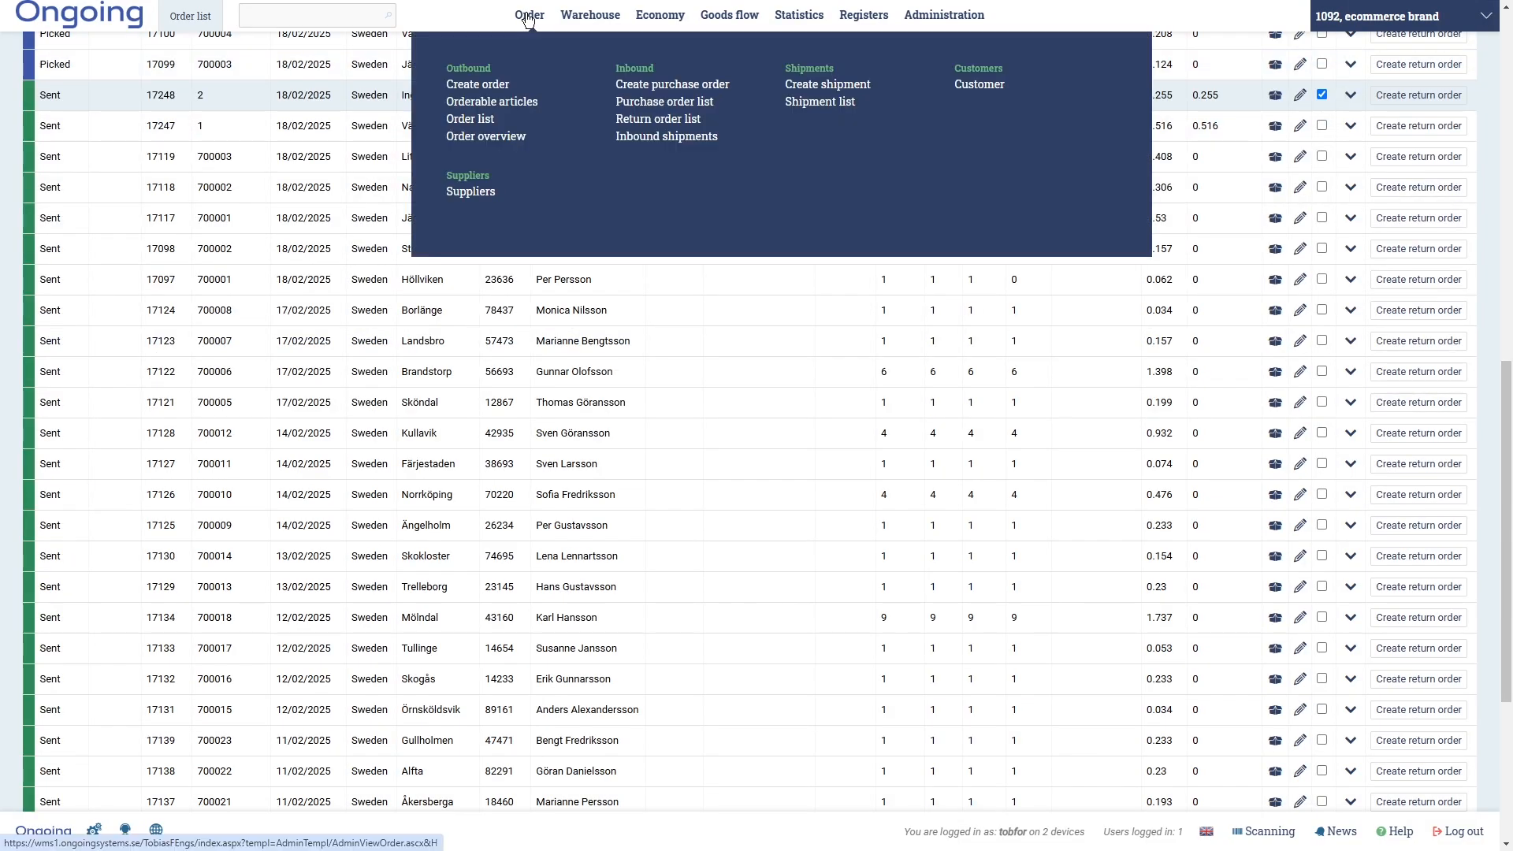
pyautogui.click(641, 122)
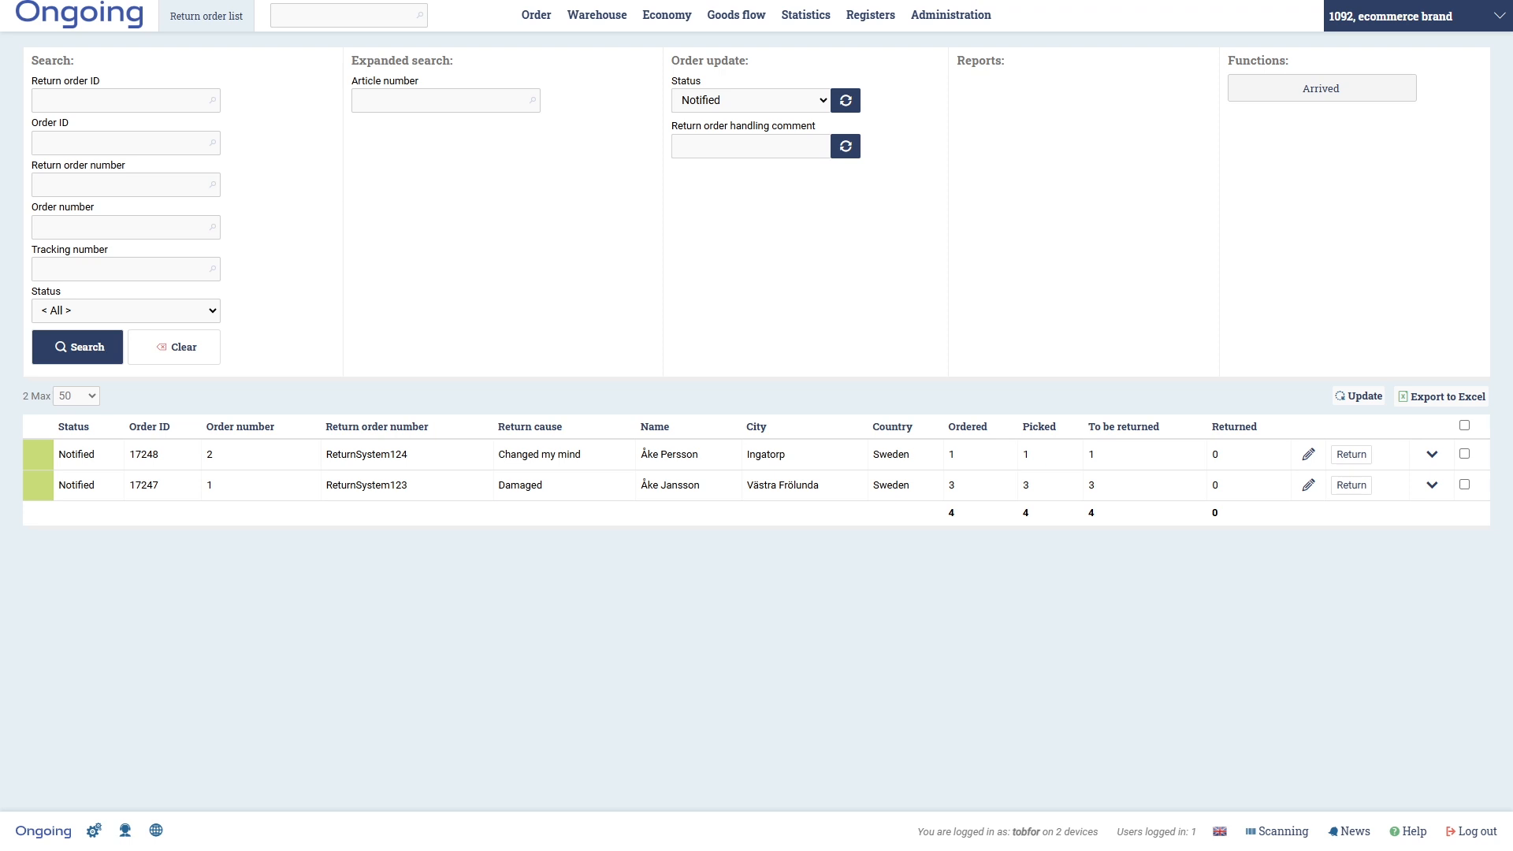
pyautogui.moveTo(1512, 125); pyautogui.dragTo(1053, 131)
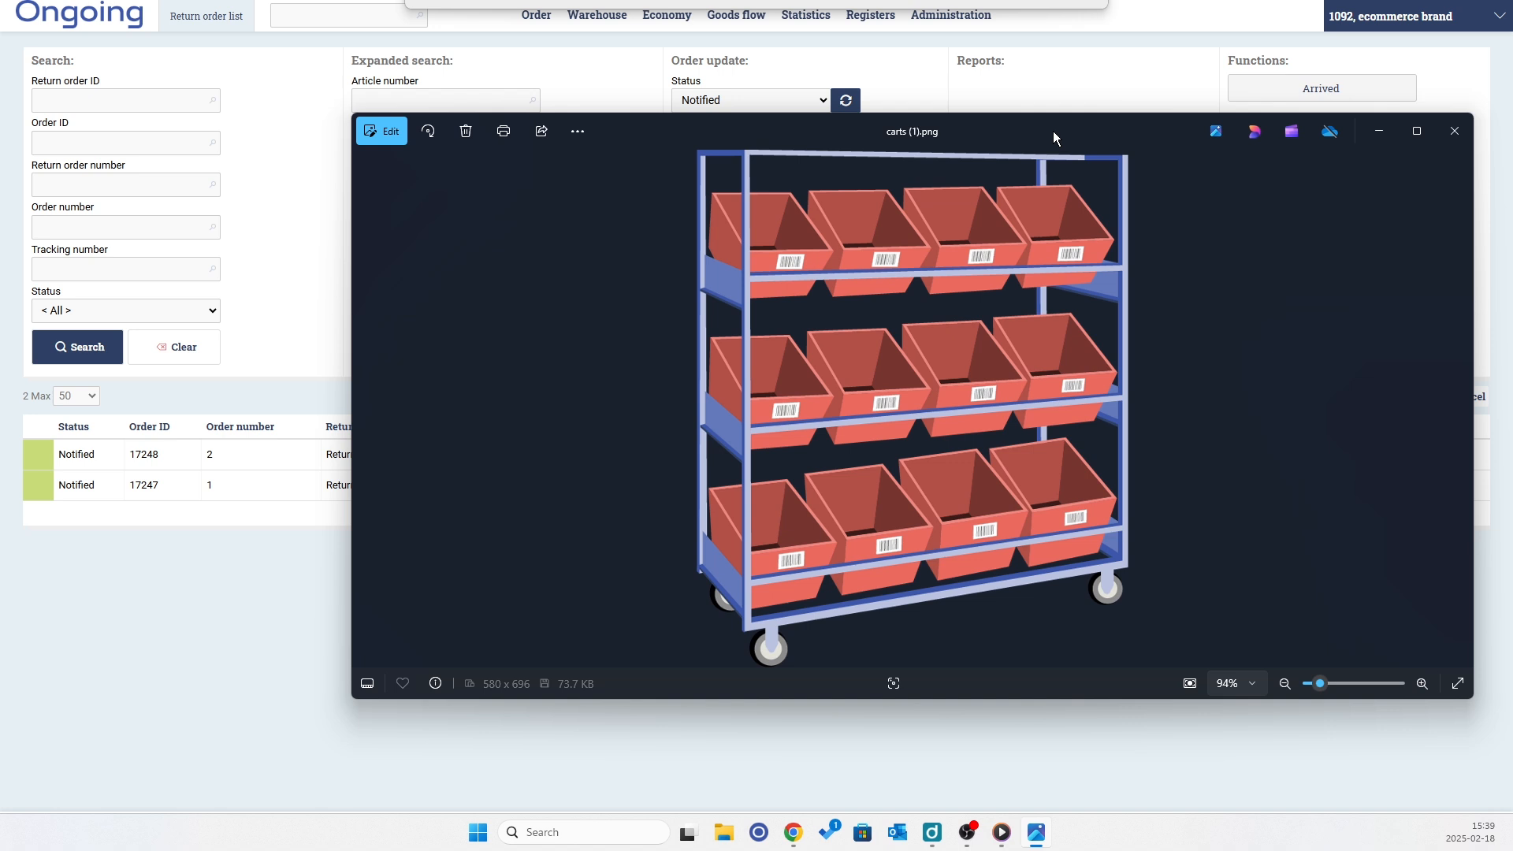
pyautogui.moveTo(1053, 131); pyautogui.dragTo(1045, 133)
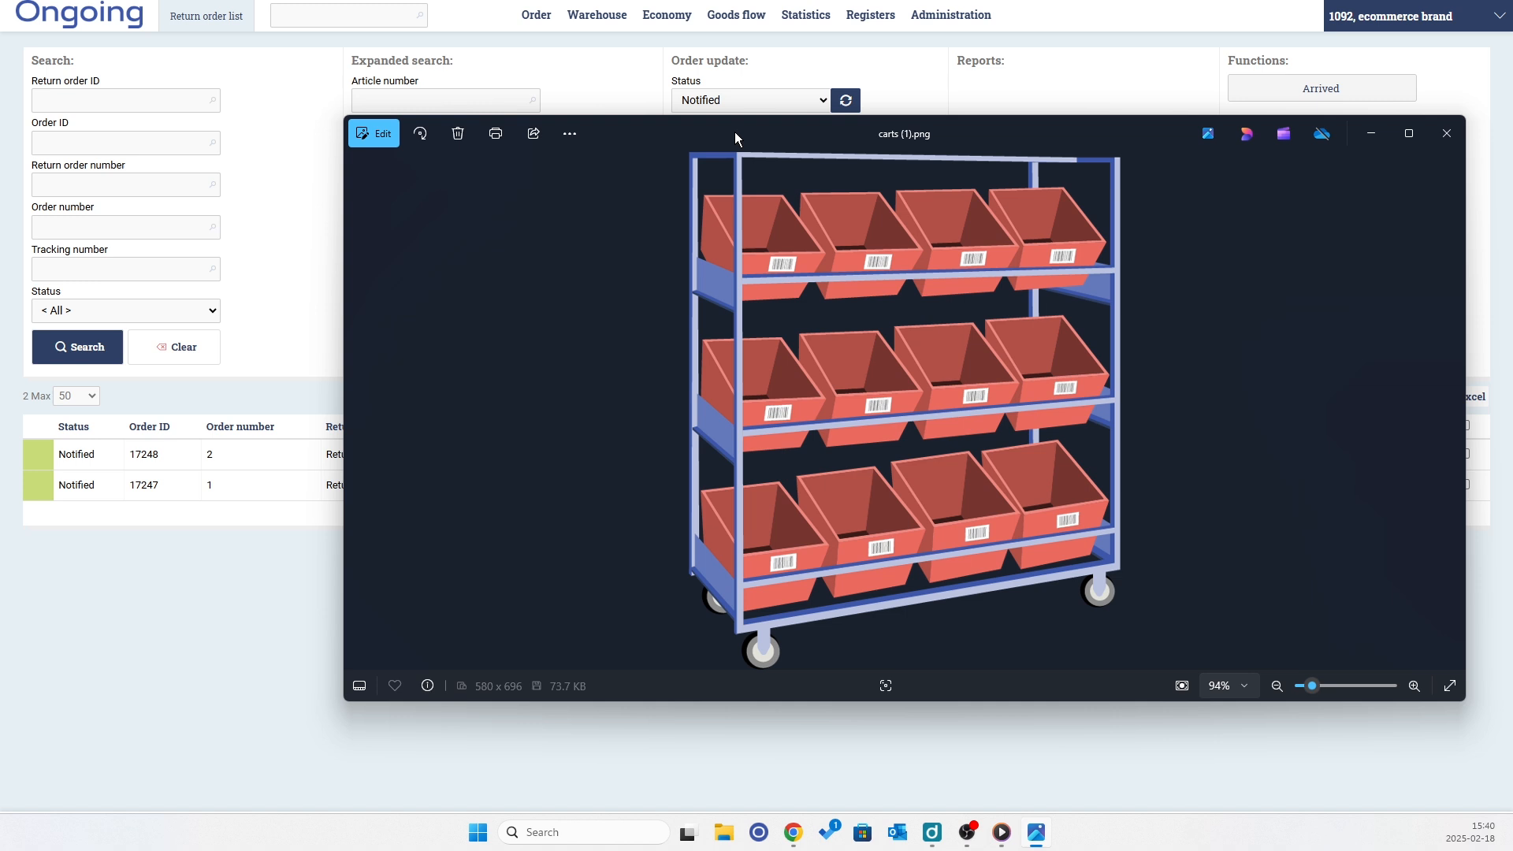
pyautogui.moveTo(734, 131); pyautogui.dragTo(883, 117)
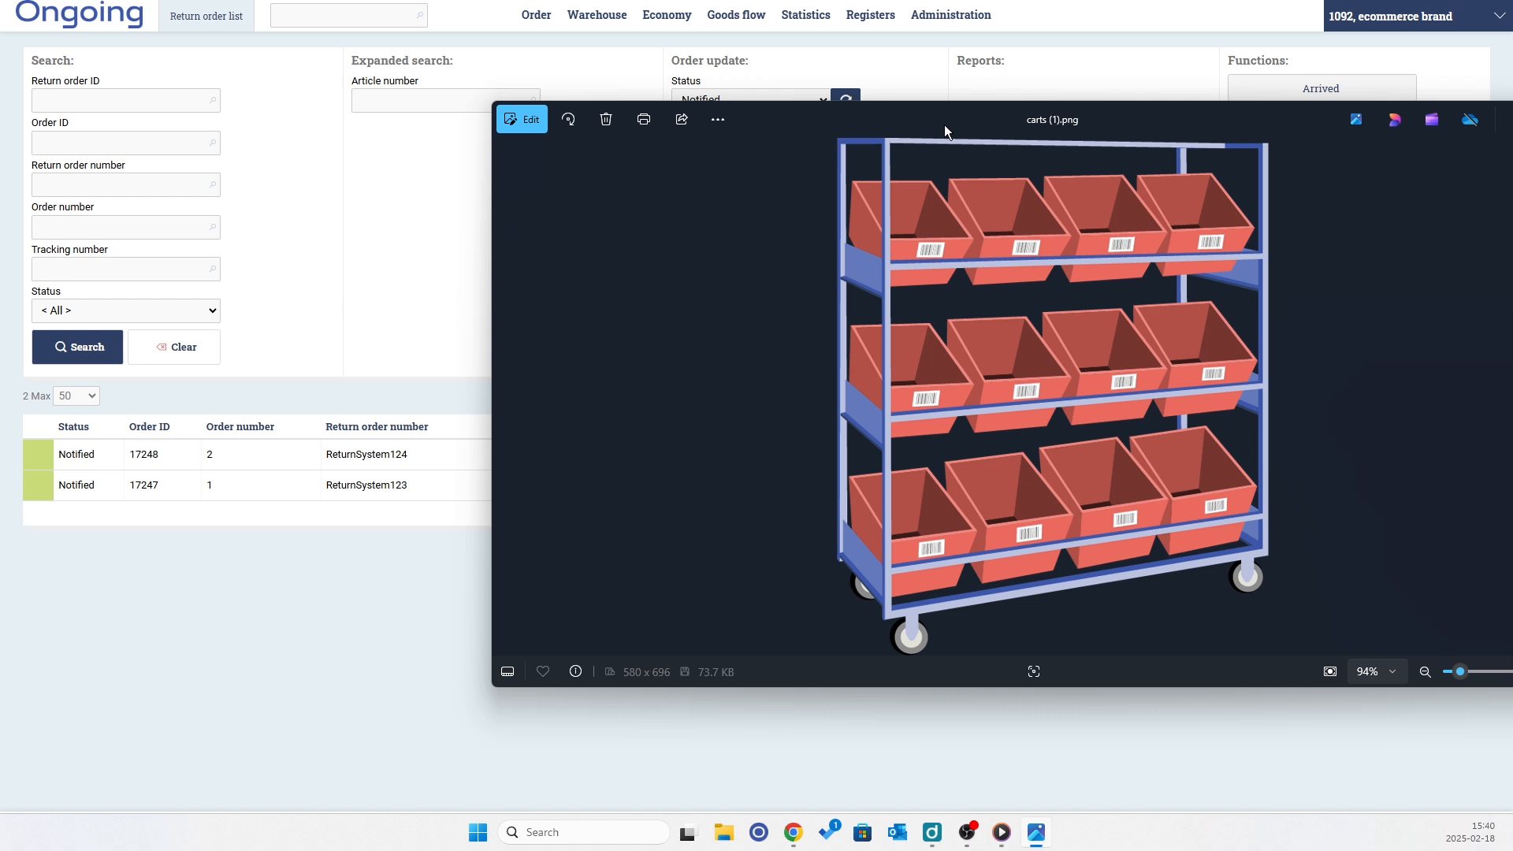
pyautogui.moveTo(784, 123); pyautogui.dragTo(1512, 182)
# - Mark ReturnSystem123 and ReturnSystem124 as Arrived, then open the scanning menu
pyautogui.click(1465, 453)
pyautogui.click(1464, 484)
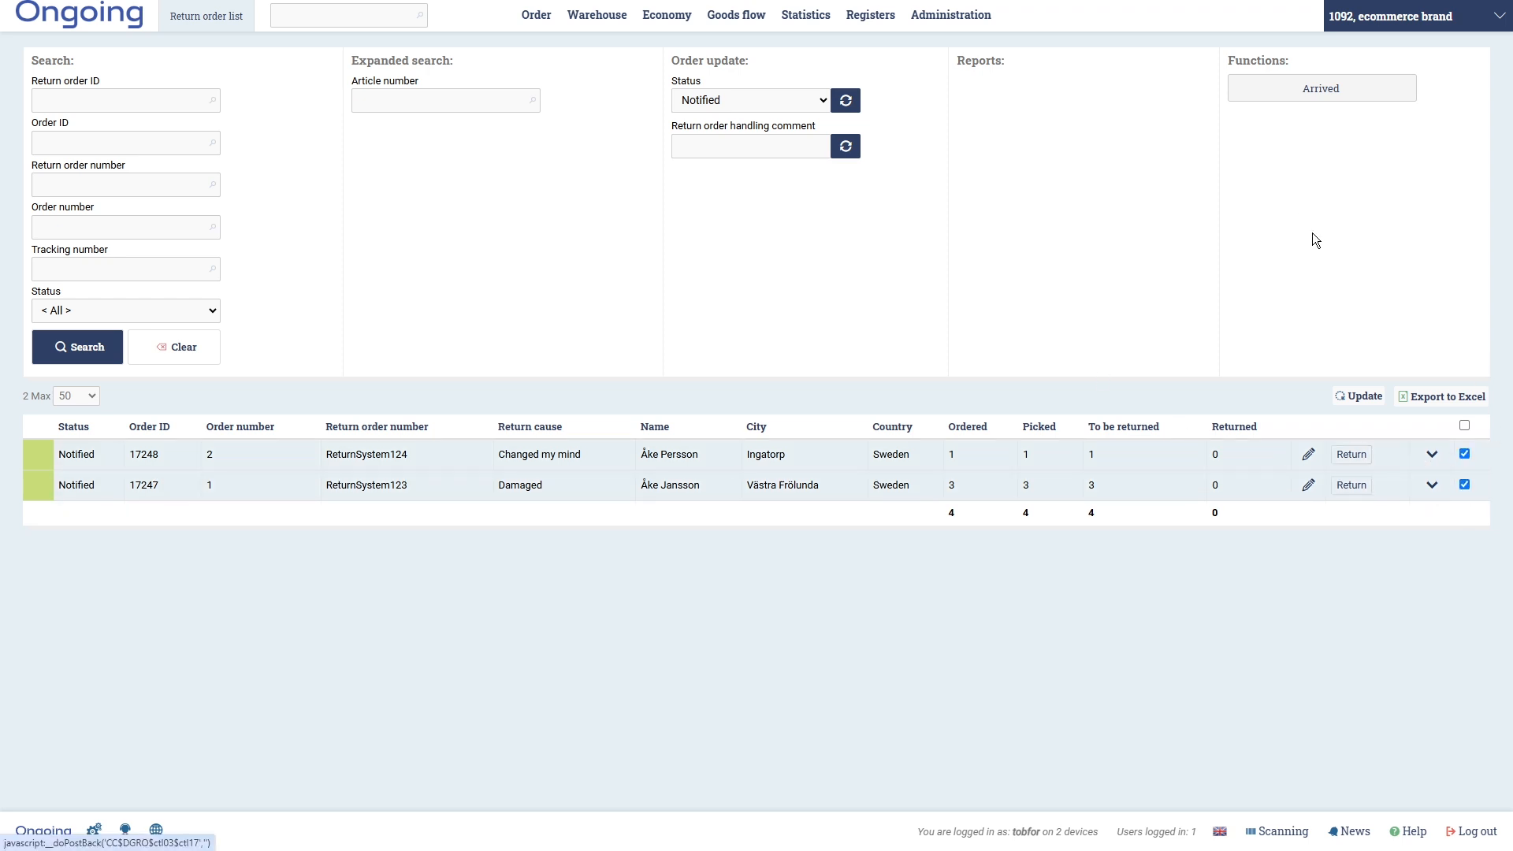
pyautogui.click(1307, 97)
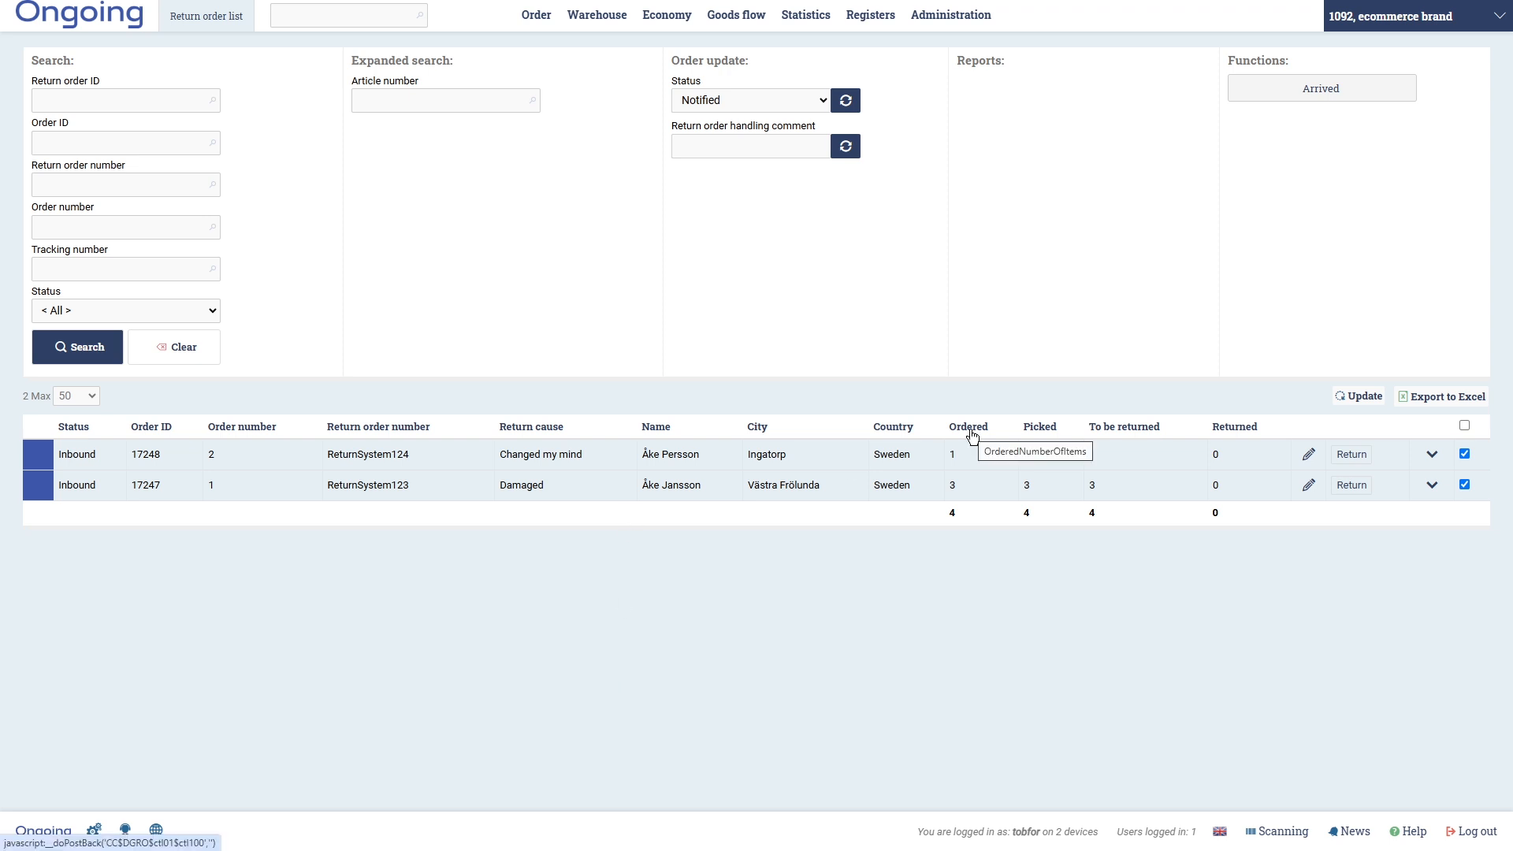
pyautogui.moveTo(423, 486); pyautogui.dragTo(324, 487)
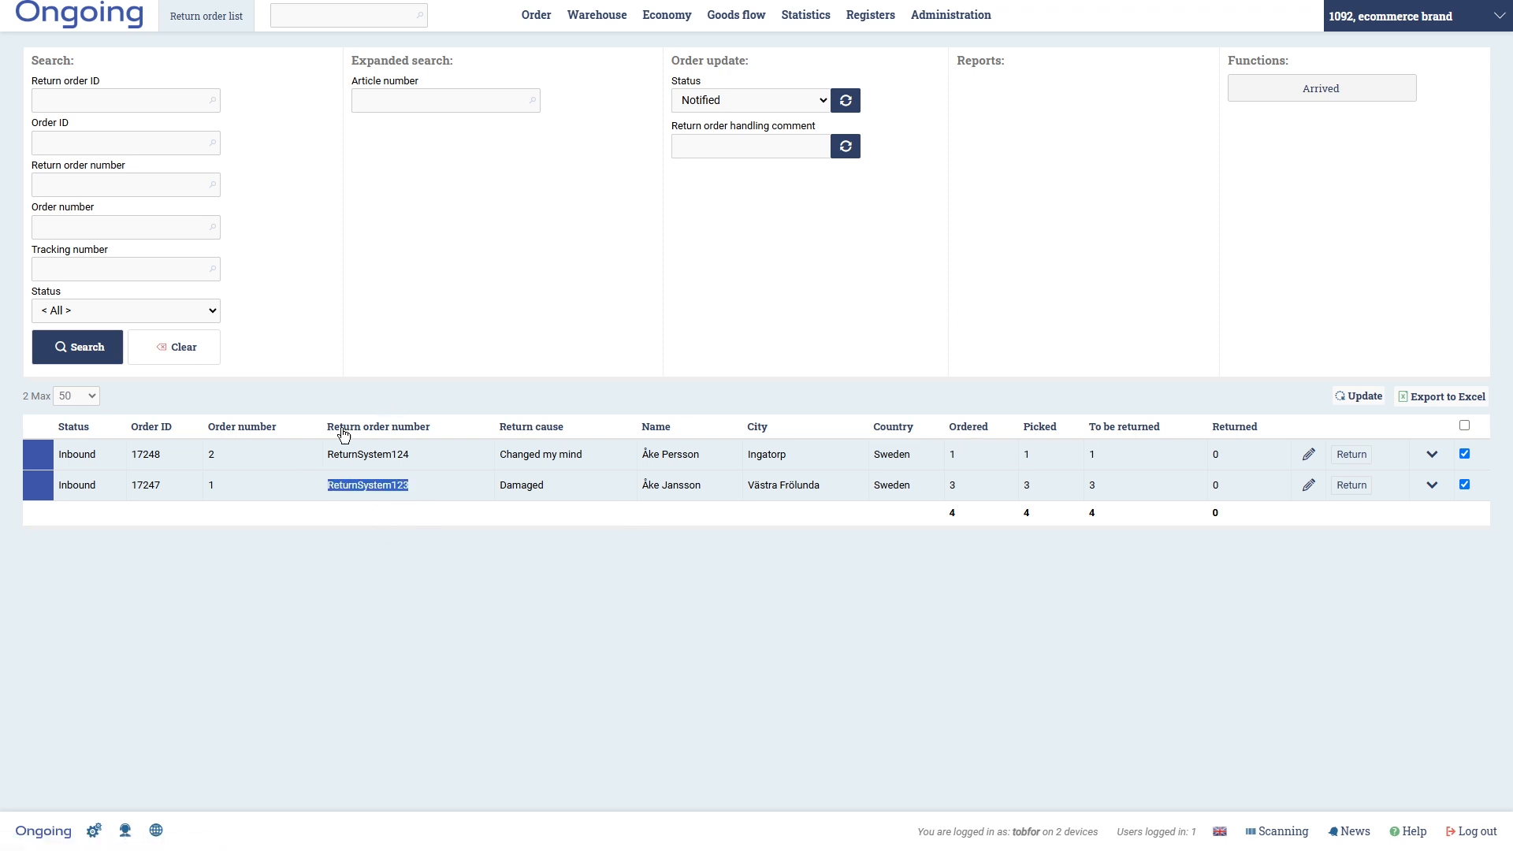
pyautogui.click(1301, 837)
# - Load return order ReturnSystem123 and receive its SH-BLACK-S shorts into location 1-01
pyautogui.scroll(-2, 949, 591)
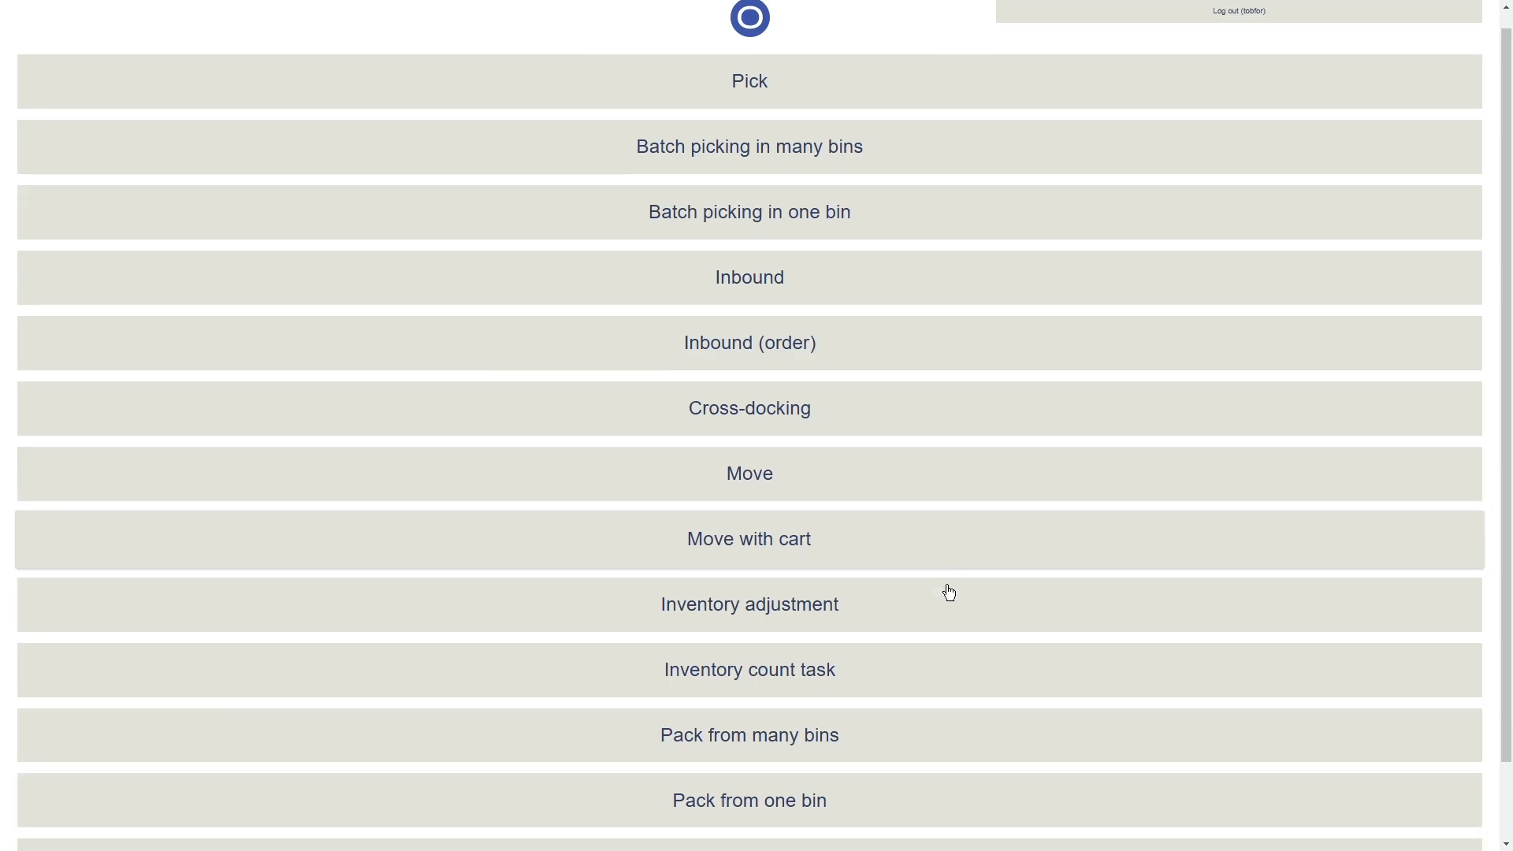
pyautogui.click(799, 785)
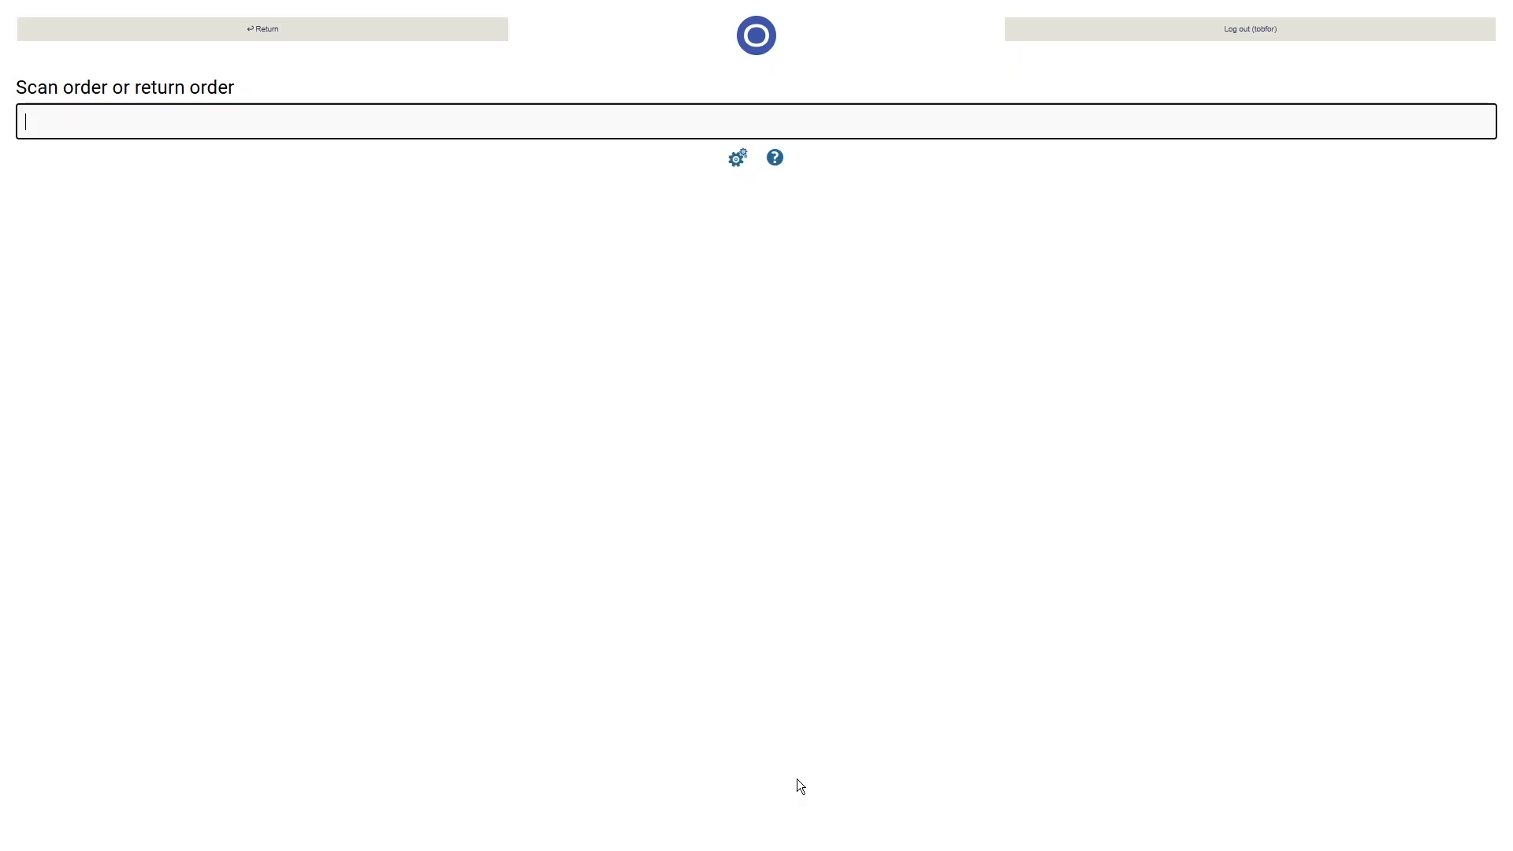
pyautogui.write('ReturnSystem123')
pyautogui.press('Return')
pyautogui.click(297, 255)
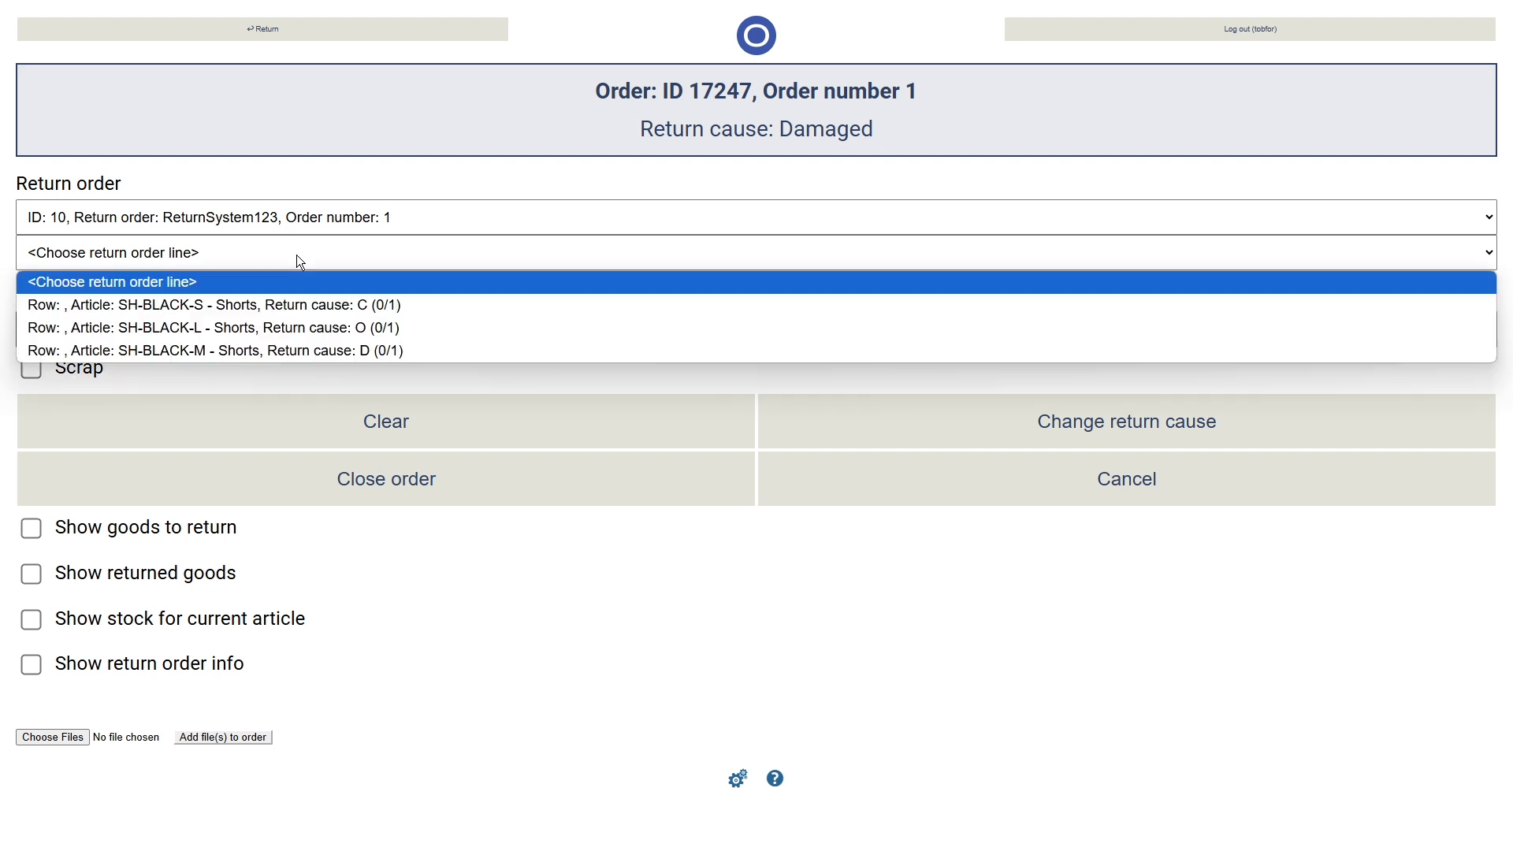
pyautogui.click(330, 304)
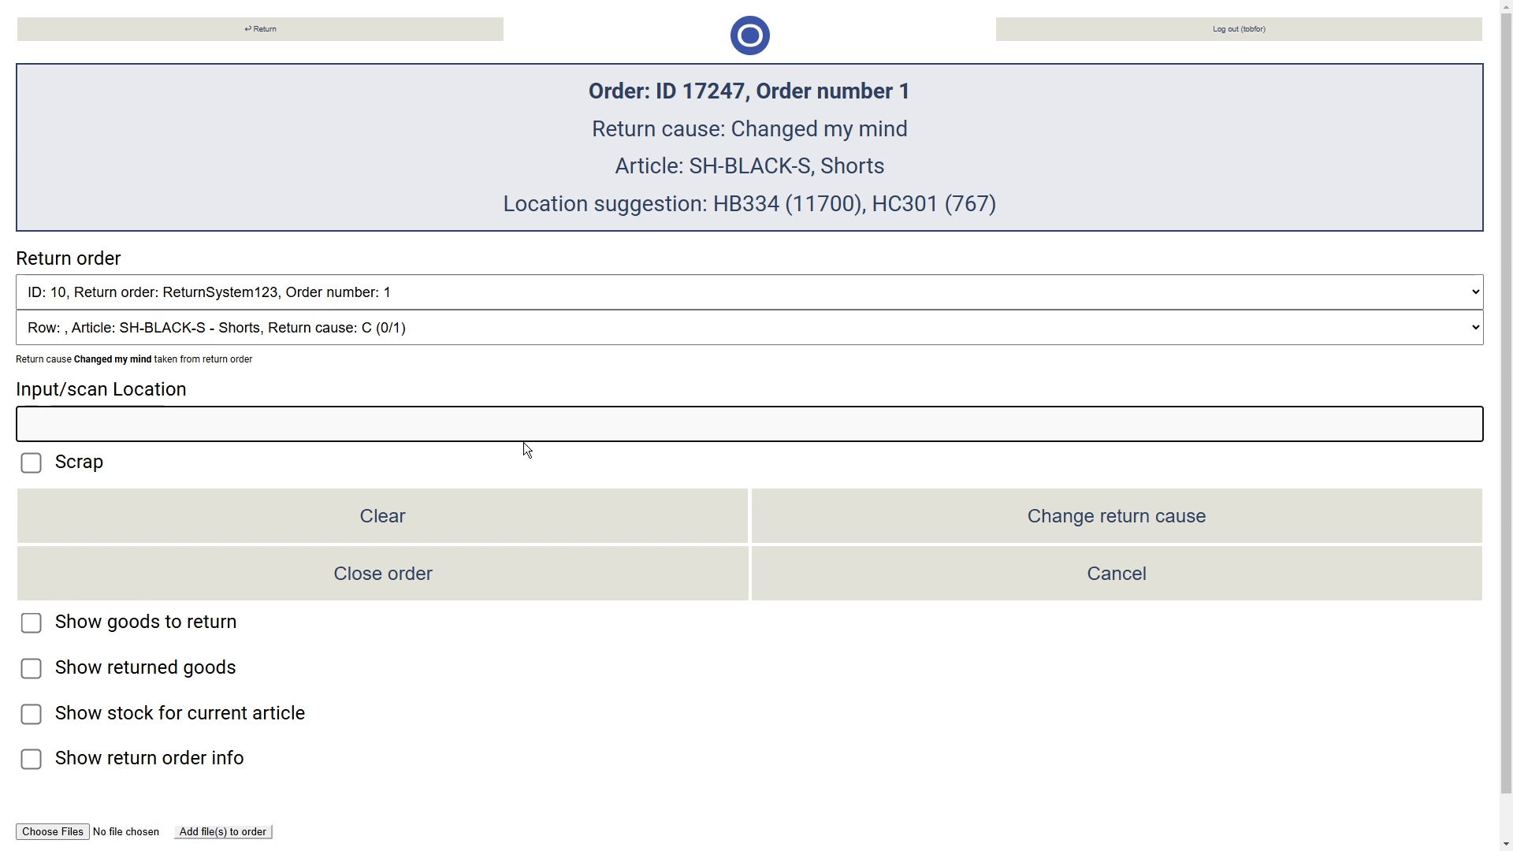
pyautogui.write('1-01')
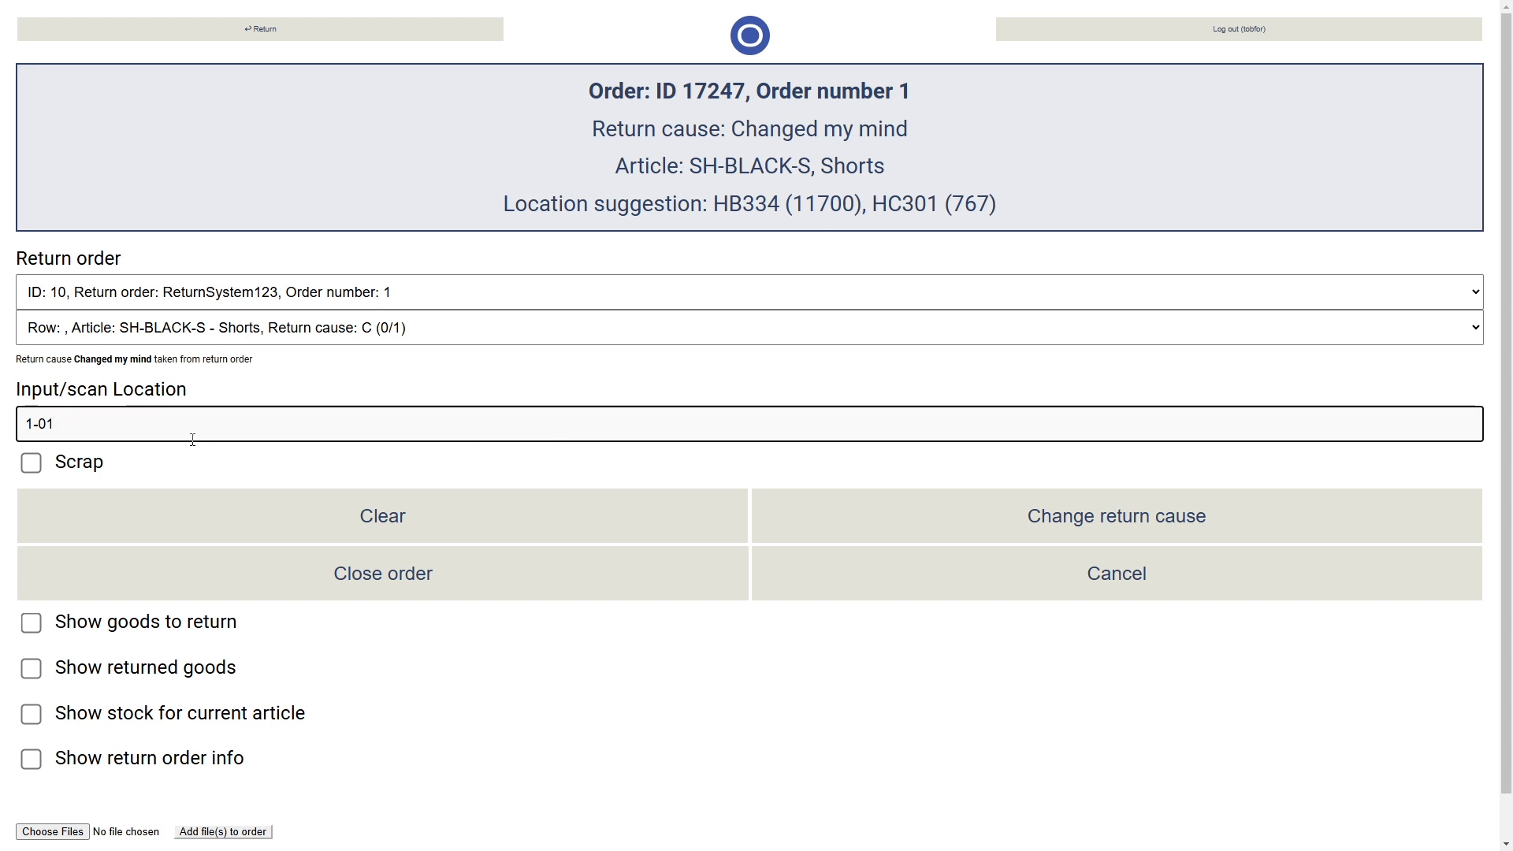
pyautogui.press('Return')
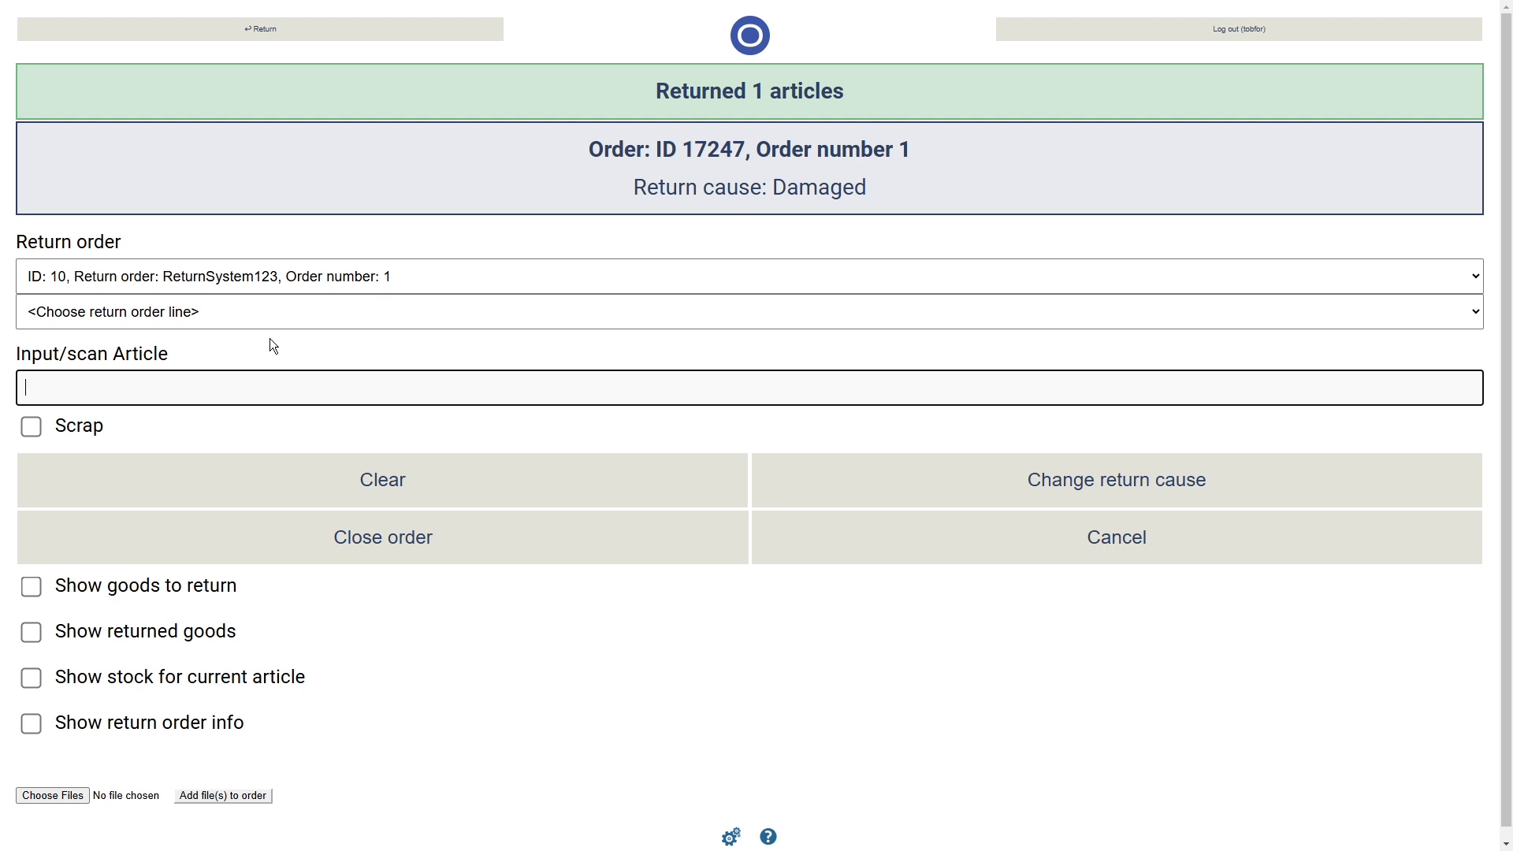
# - Return the SH-BLACK-L shorts line to location 1-02
pyautogui.click(268, 314)
pyautogui.click(272, 386)
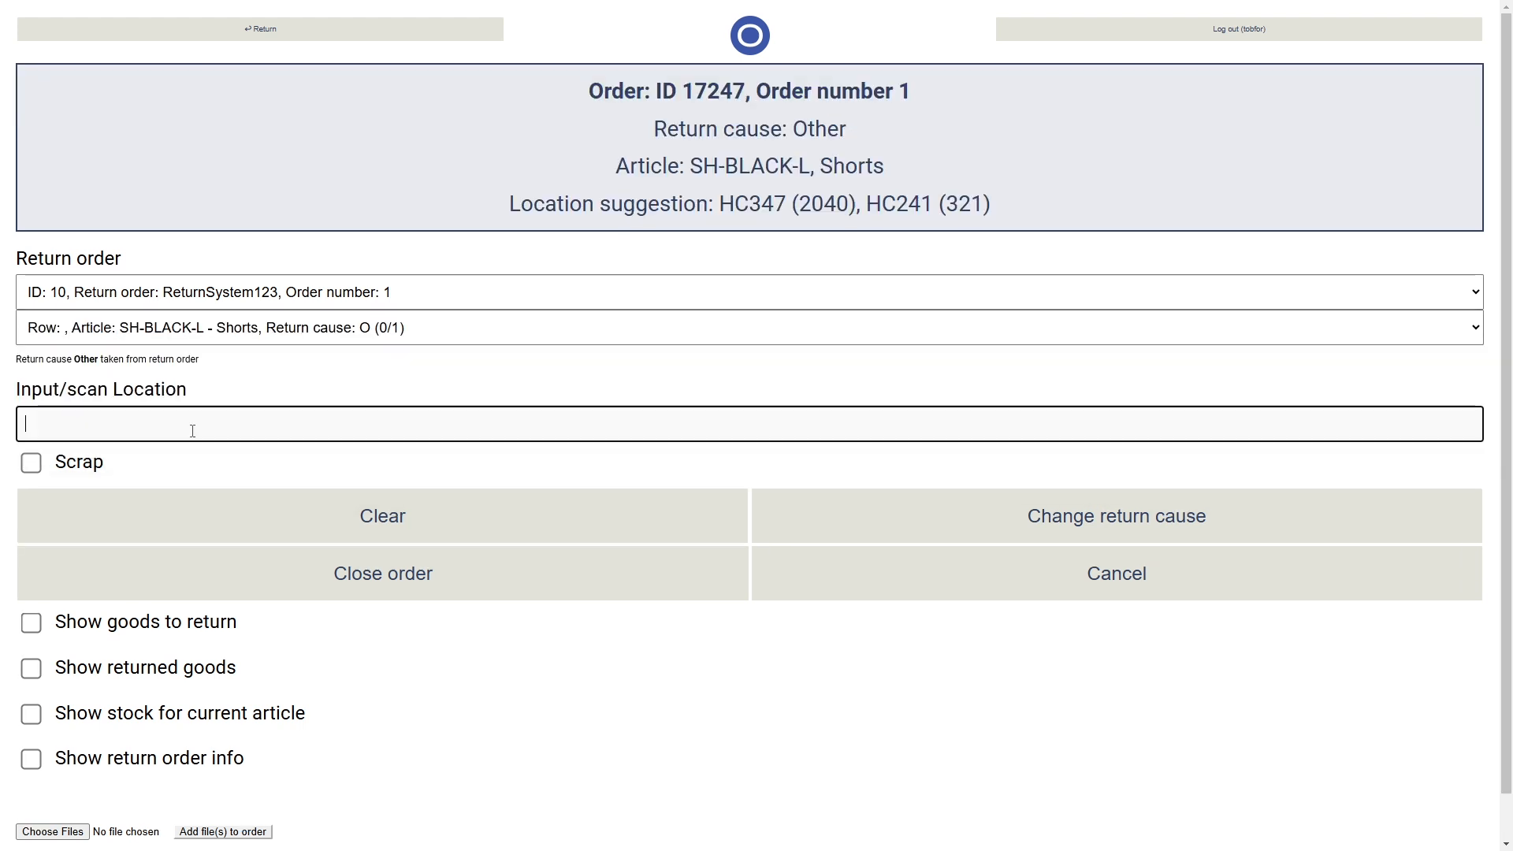
pyautogui.write('1-02')
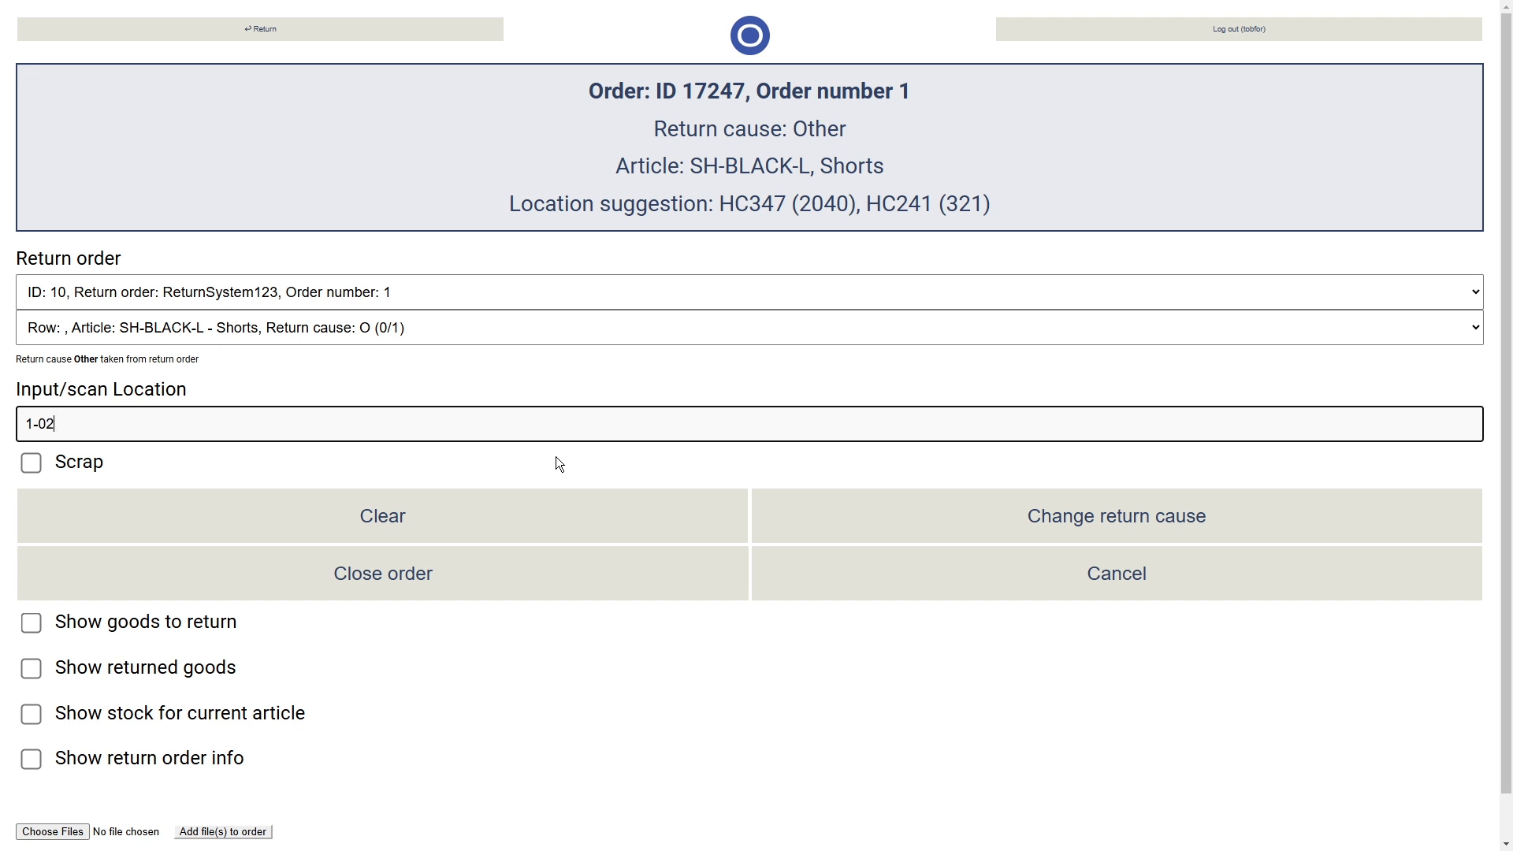
pyautogui.press('Return')
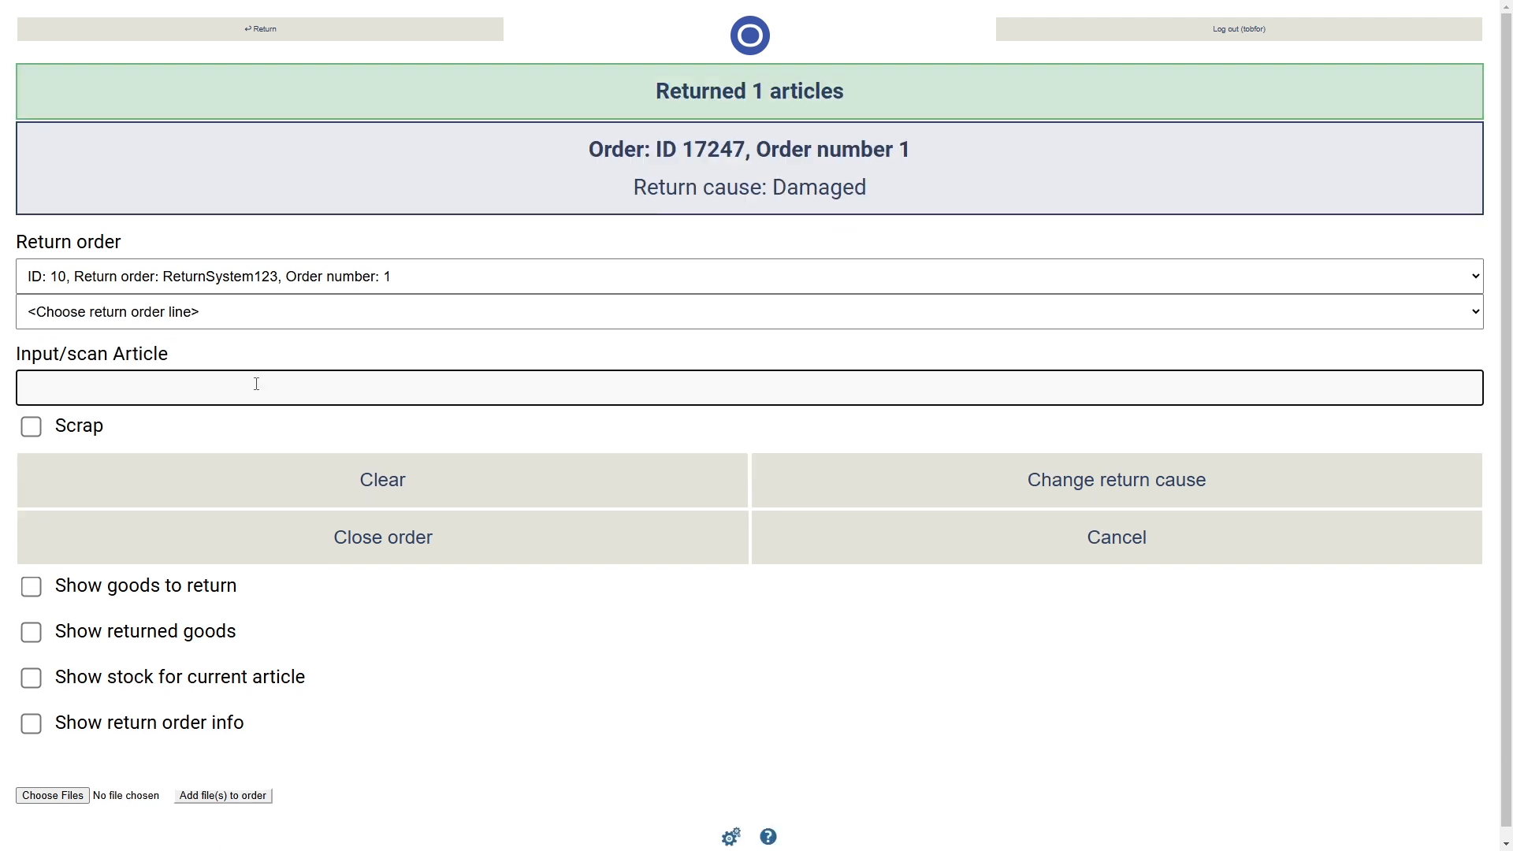
# - Register the damaged SH-BLACK-M shorts as returned and scrapped, entering location a1
pyautogui.click(159, 315)
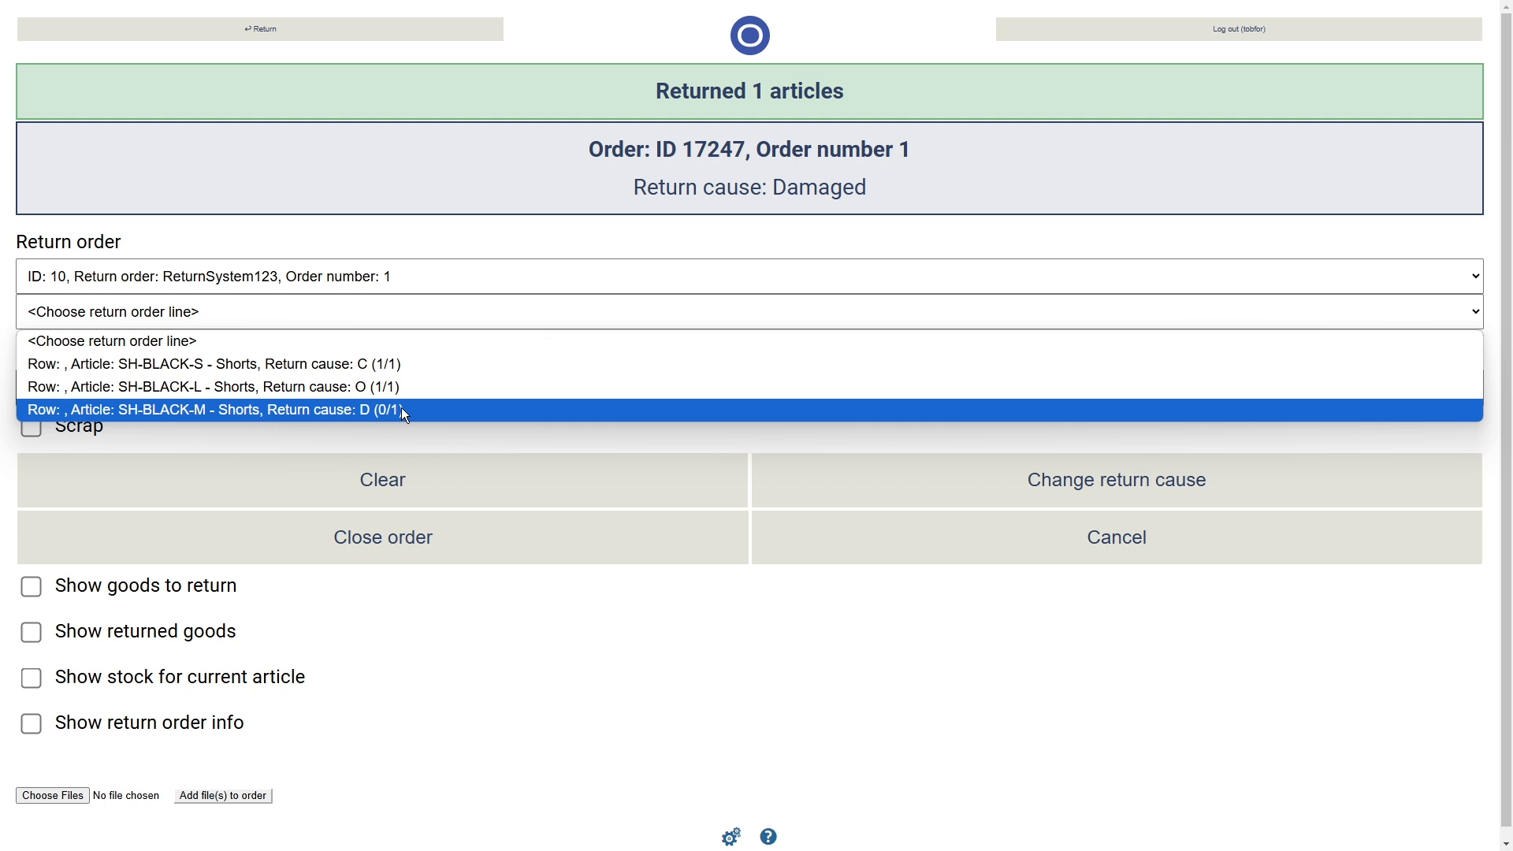
pyautogui.click(311, 413)
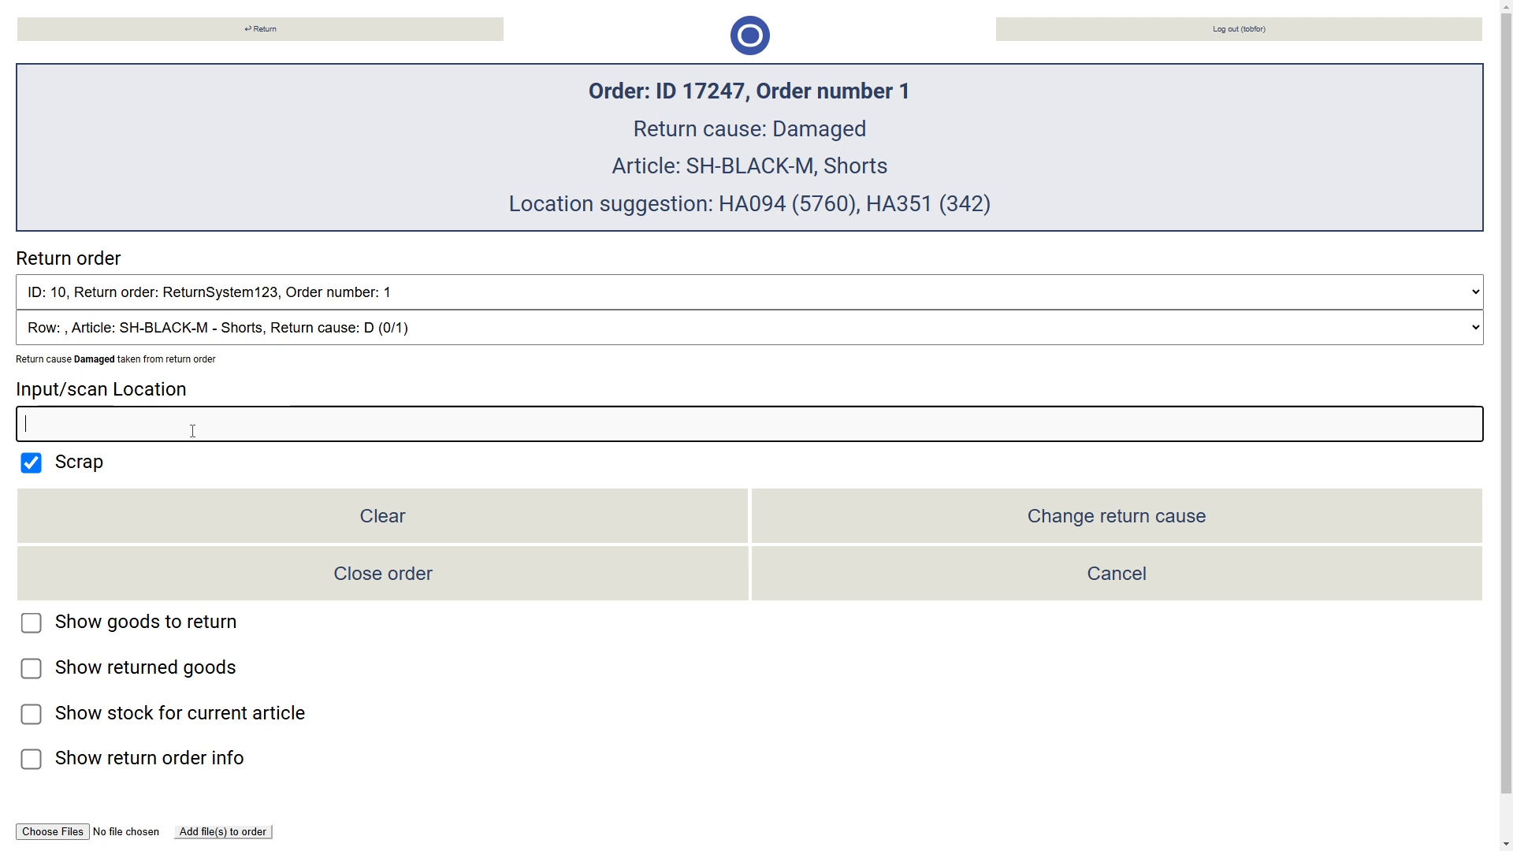
pyautogui.write('a1')
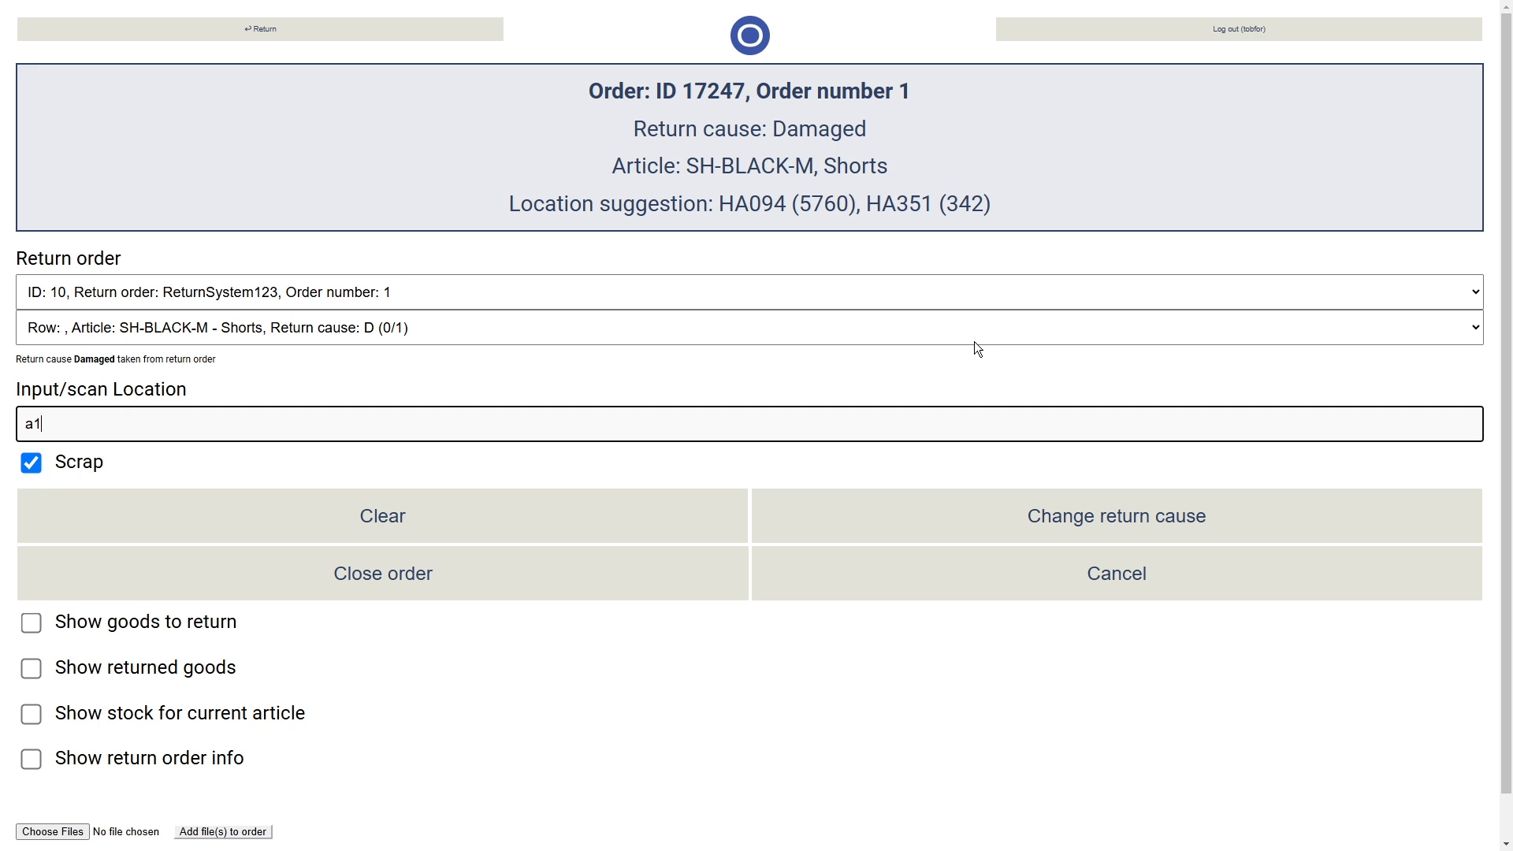
pyautogui.press('Return')
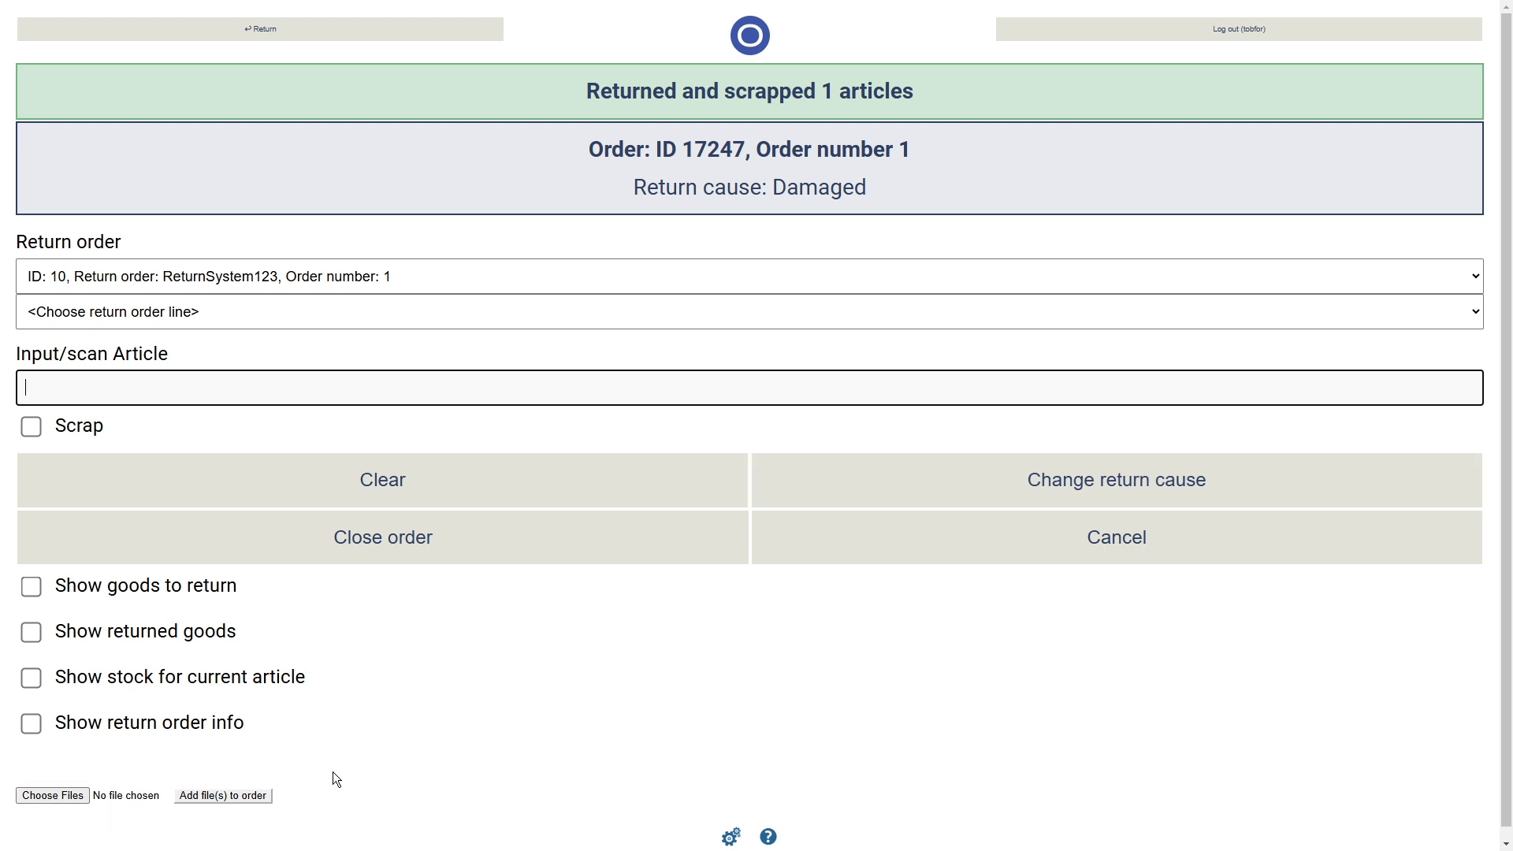
# - Close the first return order, ReturnSystem123
pyautogui.click(286, 323)
pyautogui.click(286, 325)
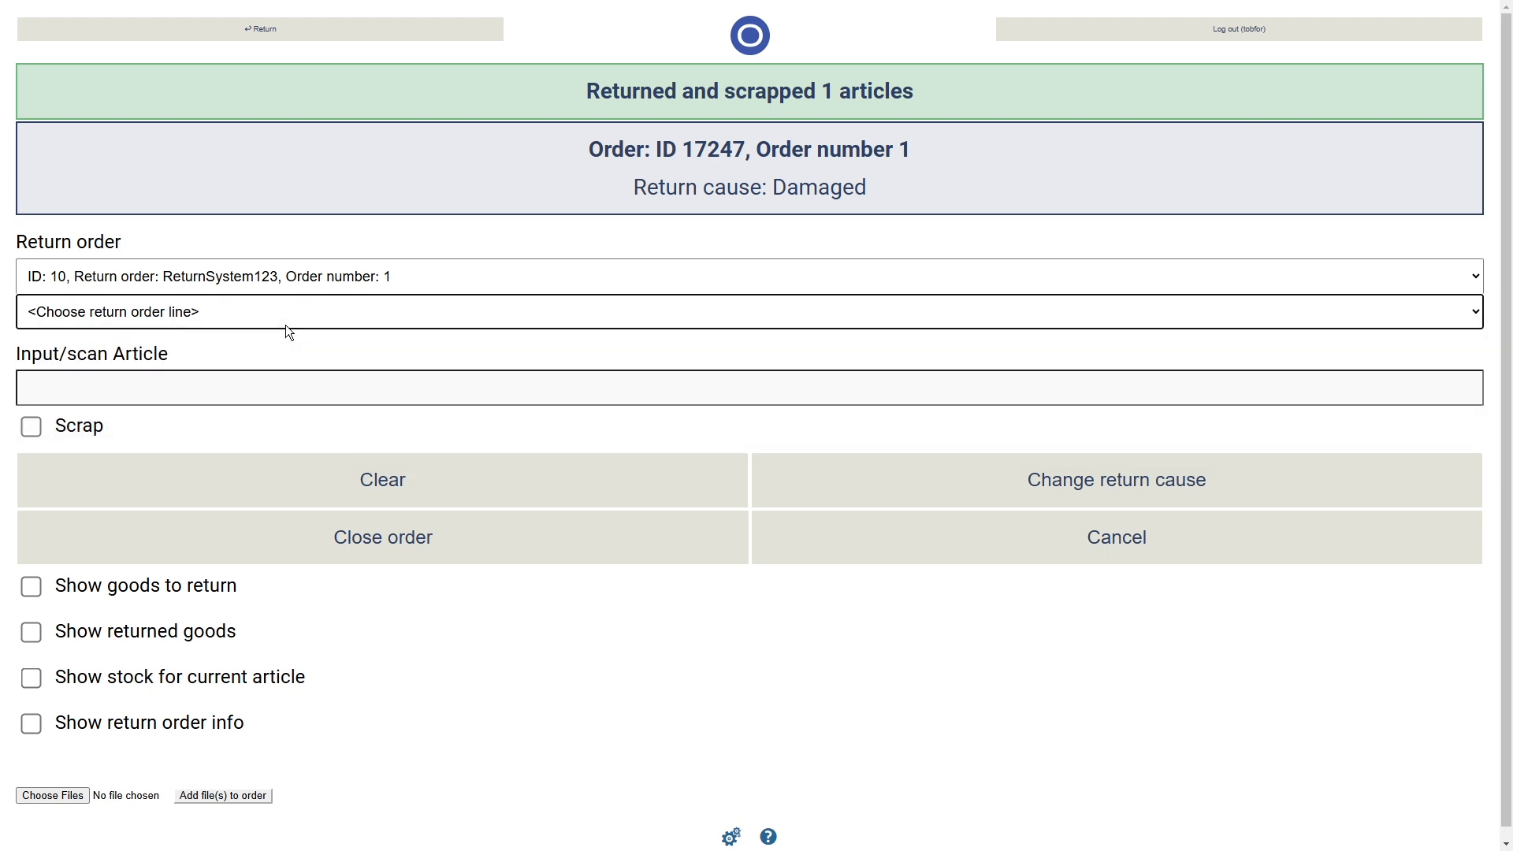
pyautogui.click(394, 564)
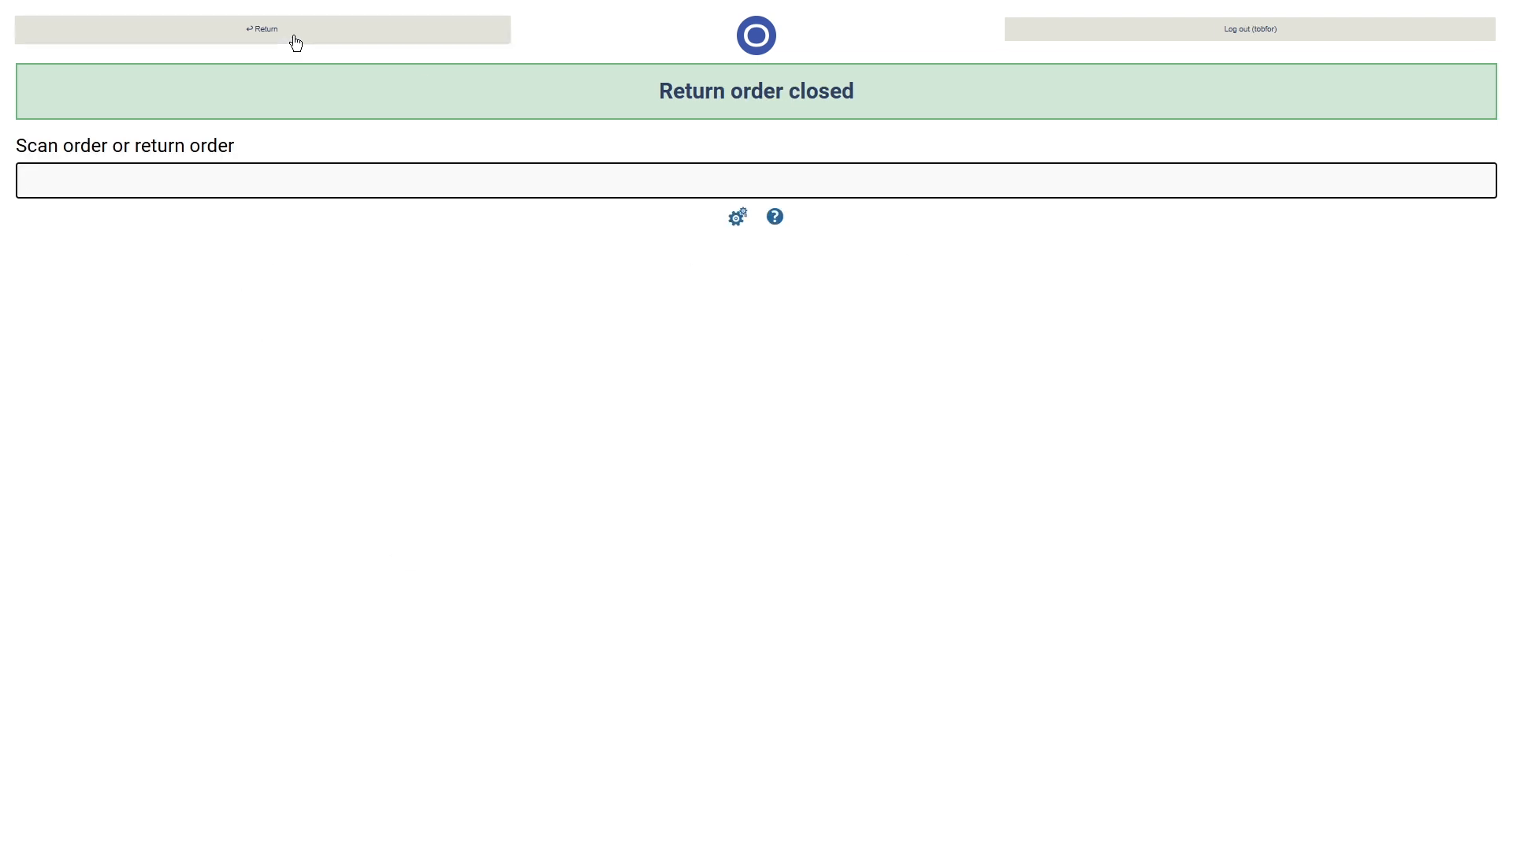
# - Load return order ReturnSystem124 and choose its SH-BLACK-L shorts line
pyautogui.write('ReturnSystem123')
pyautogui.press('BackSpace')
pyautogui.write('4')
pyautogui.press('Return')
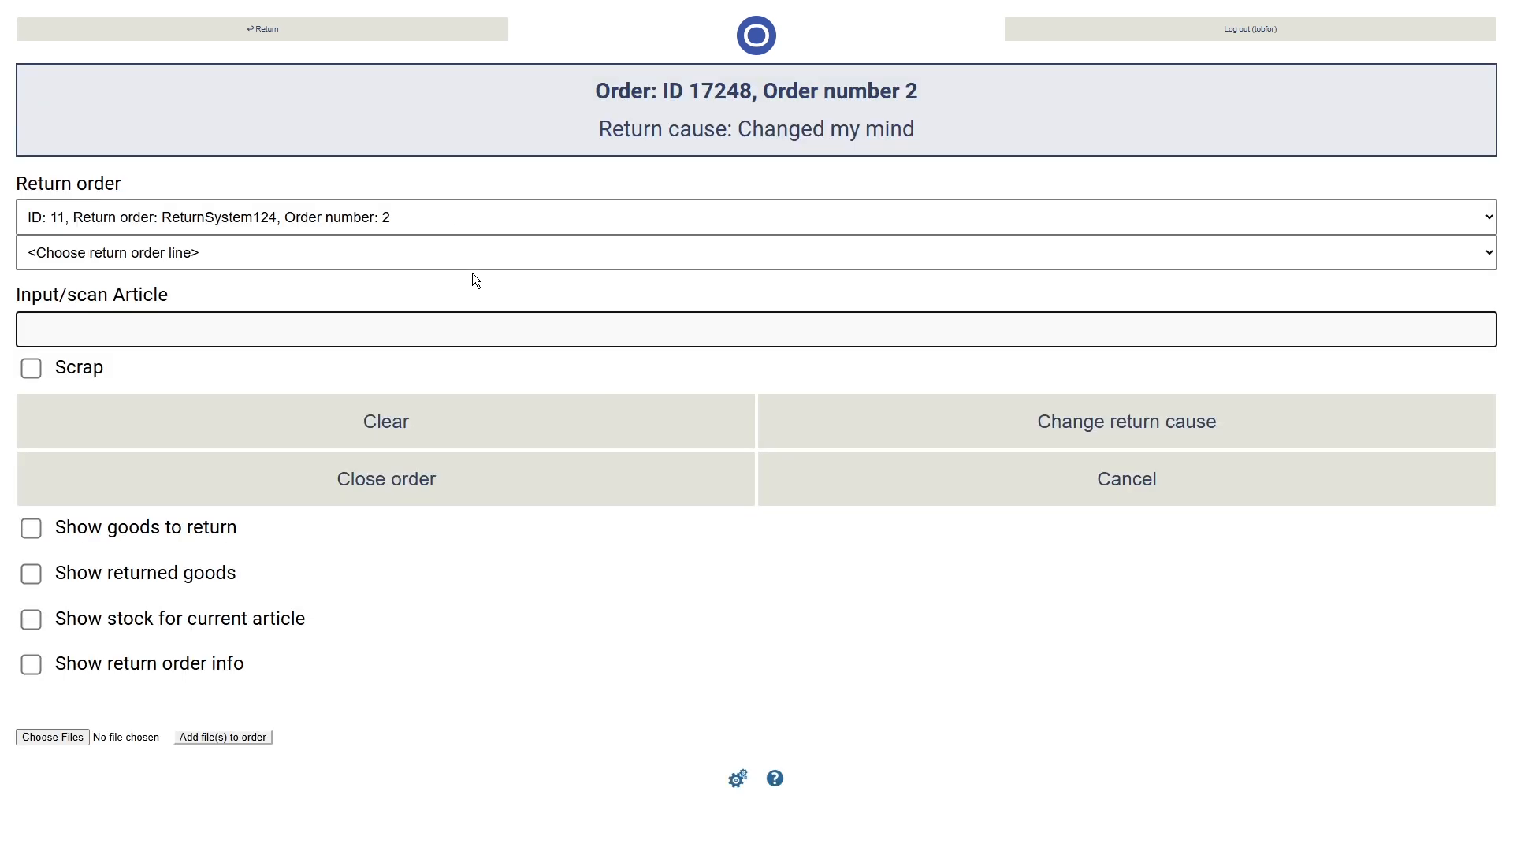
pyautogui.click(448, 245)
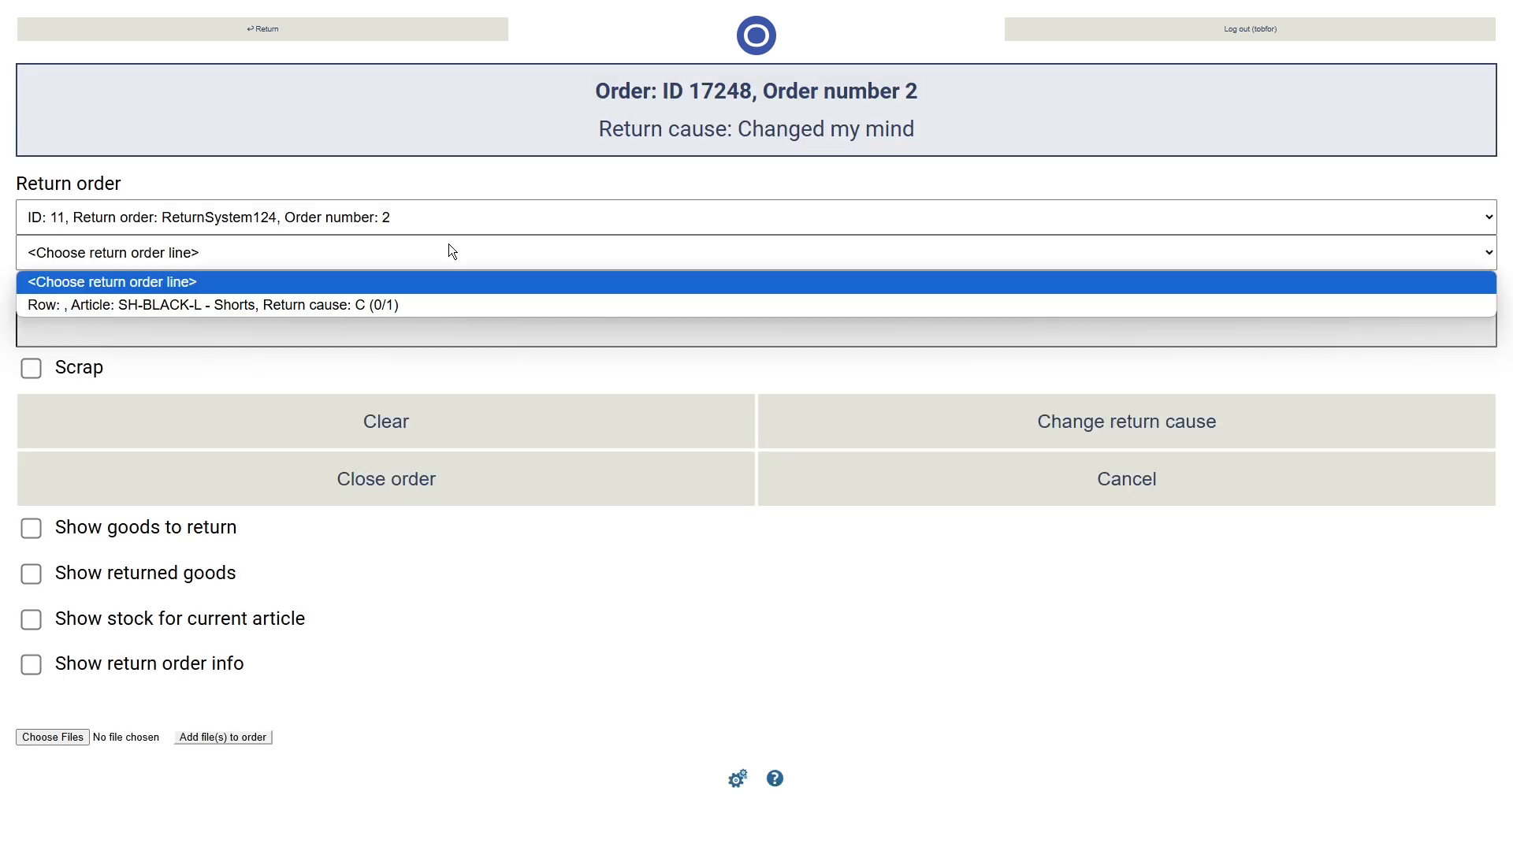
pyautogui.click(442, 313)
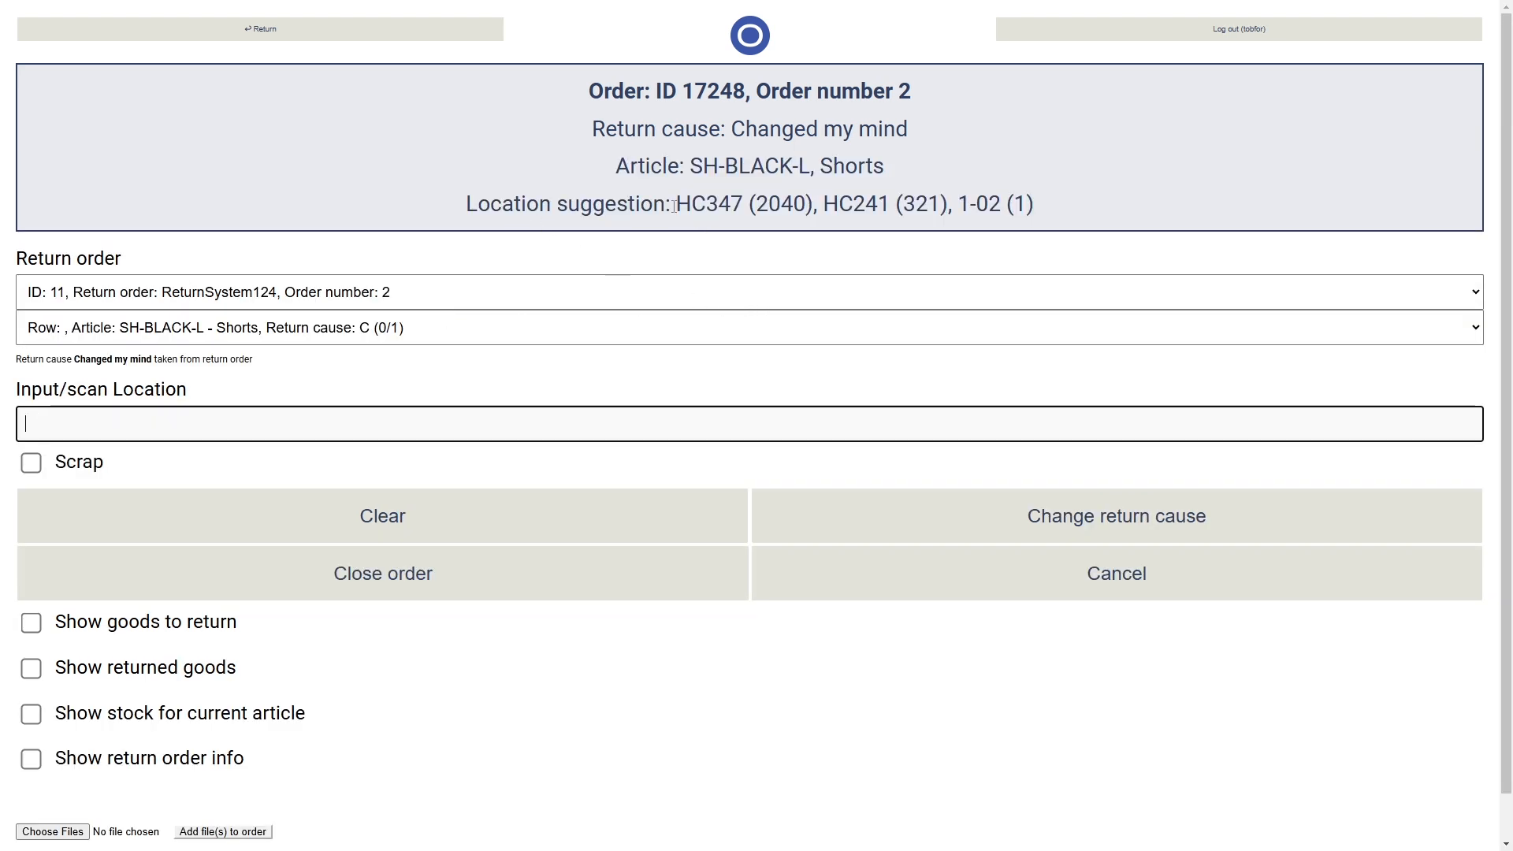
# - Receive the SH-BLACK-L shorts into the suggested location 1-02 and close the order
pyautogui.moveTo(675, 206); pyautogui.dragTo(814, 208)
pyautogui.click(756, 205)
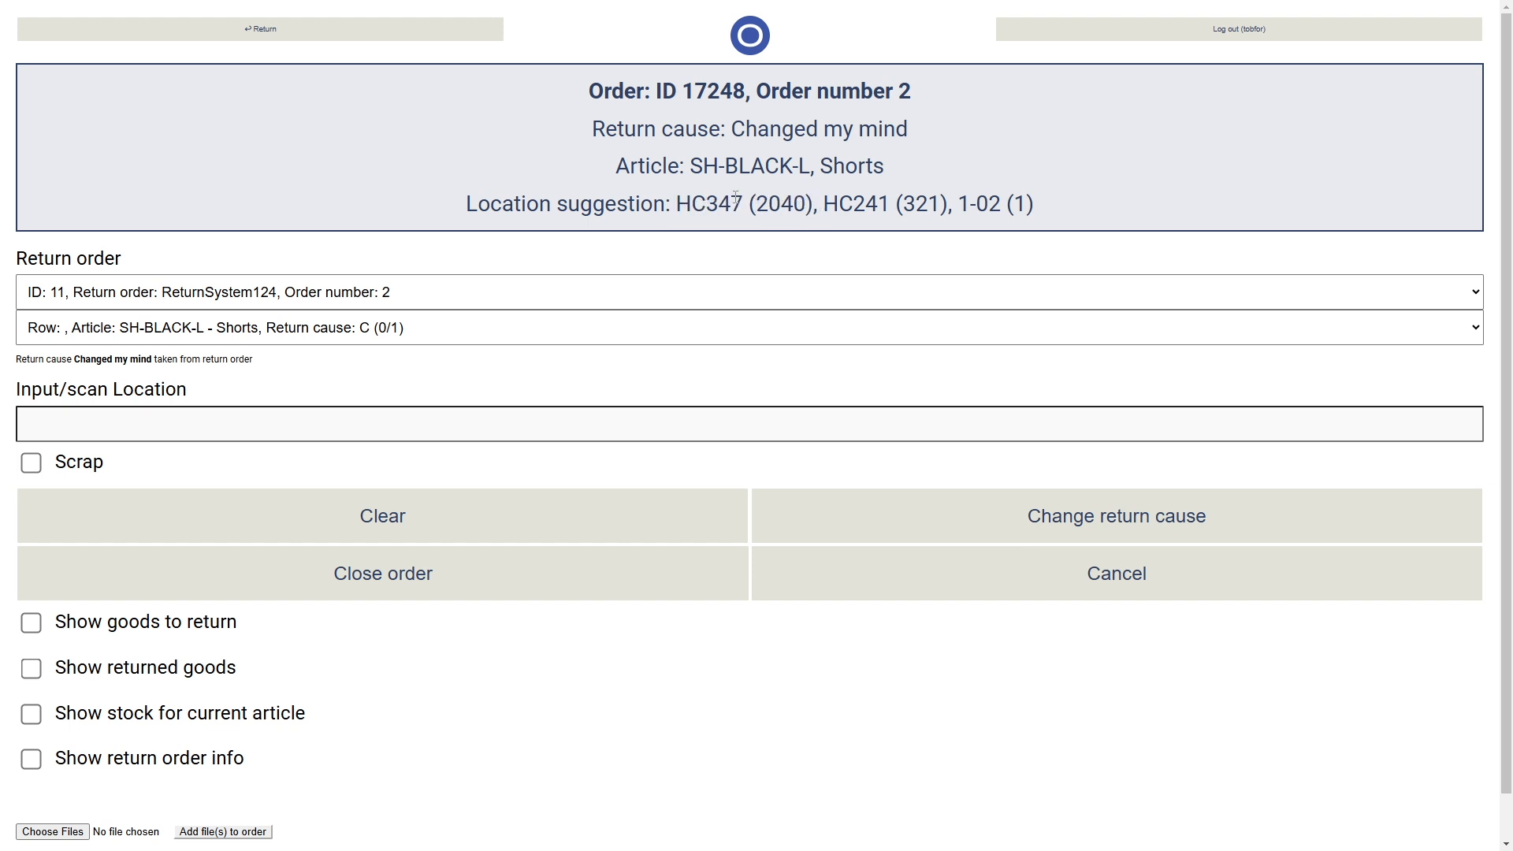
pyautogui.moveTo(828, 207); pyautogui.dragTo(1050, 206)
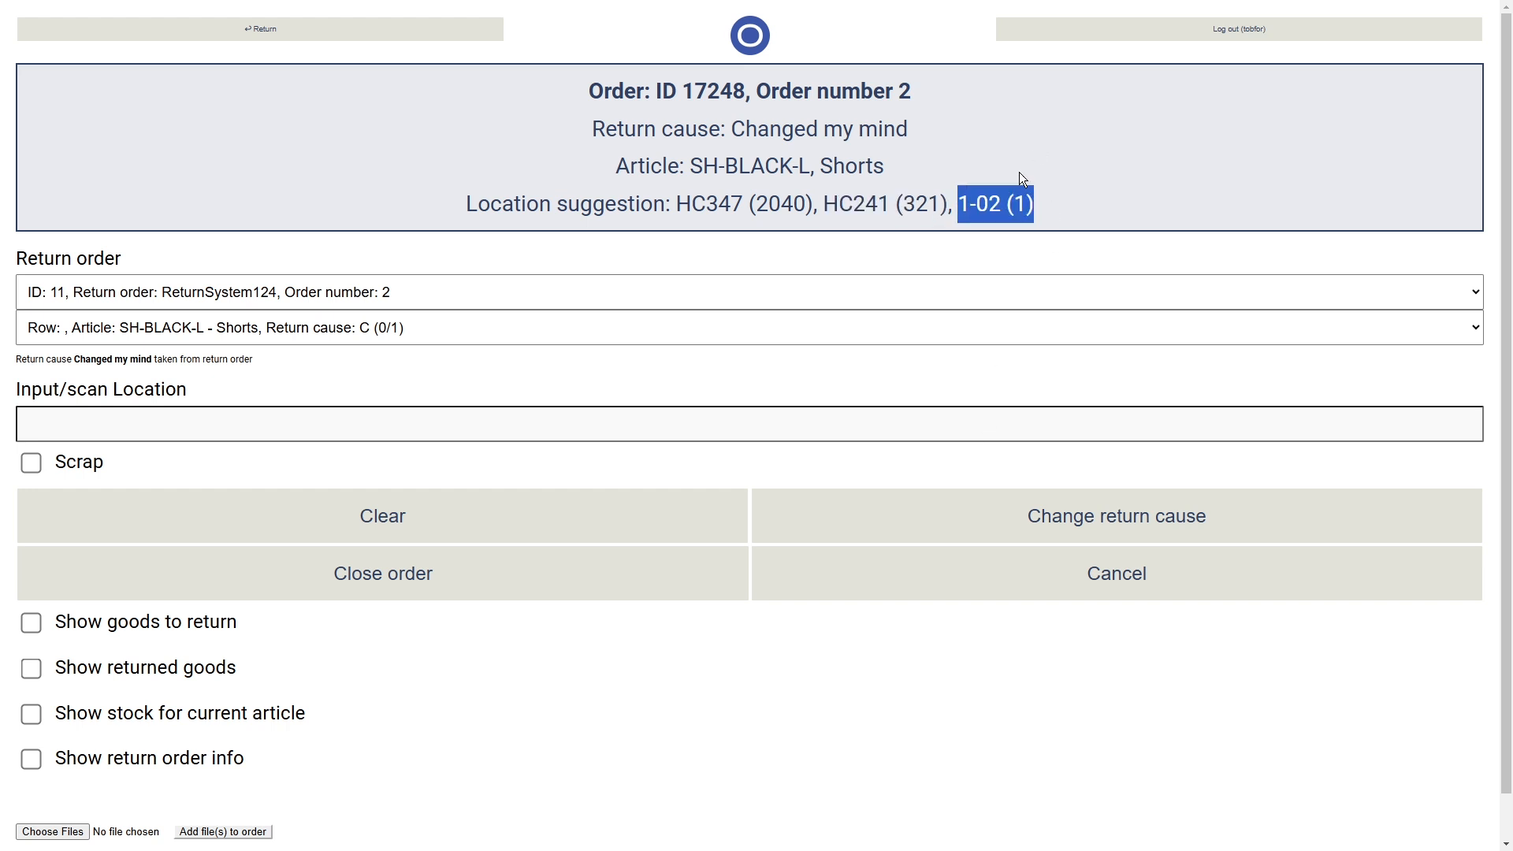
pyautogui.moveTo(957, 207); pyautogui.dragTo(1003, 208)
pyautogui.doubleClick(1021, 203)
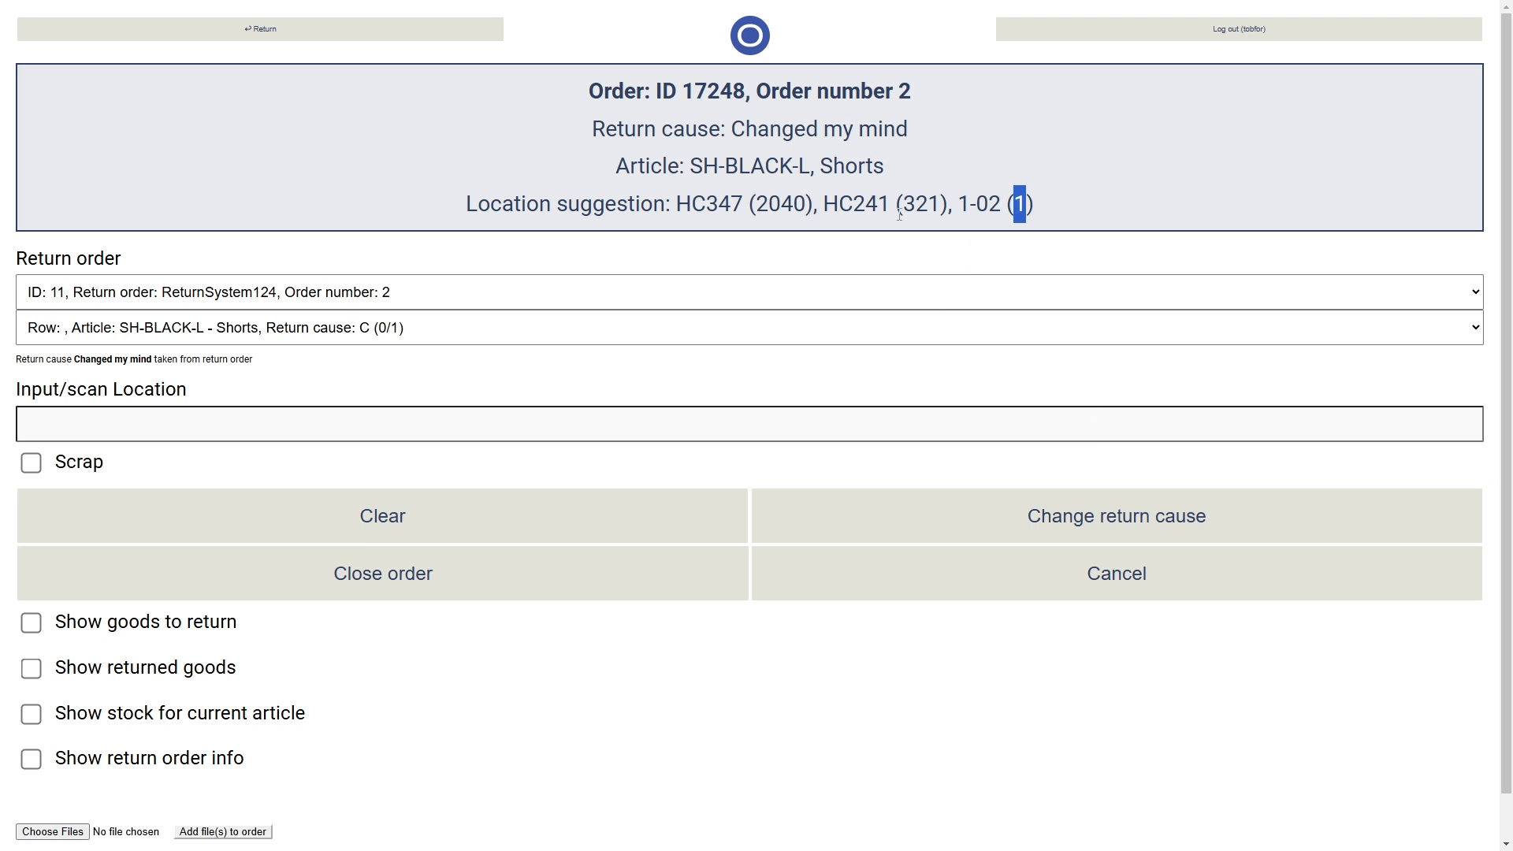
pyautogui.moveTo(958, 203); pyautogui.dragTo(1000, 207)
pyautogui.hotkey('ctrl', 'c')
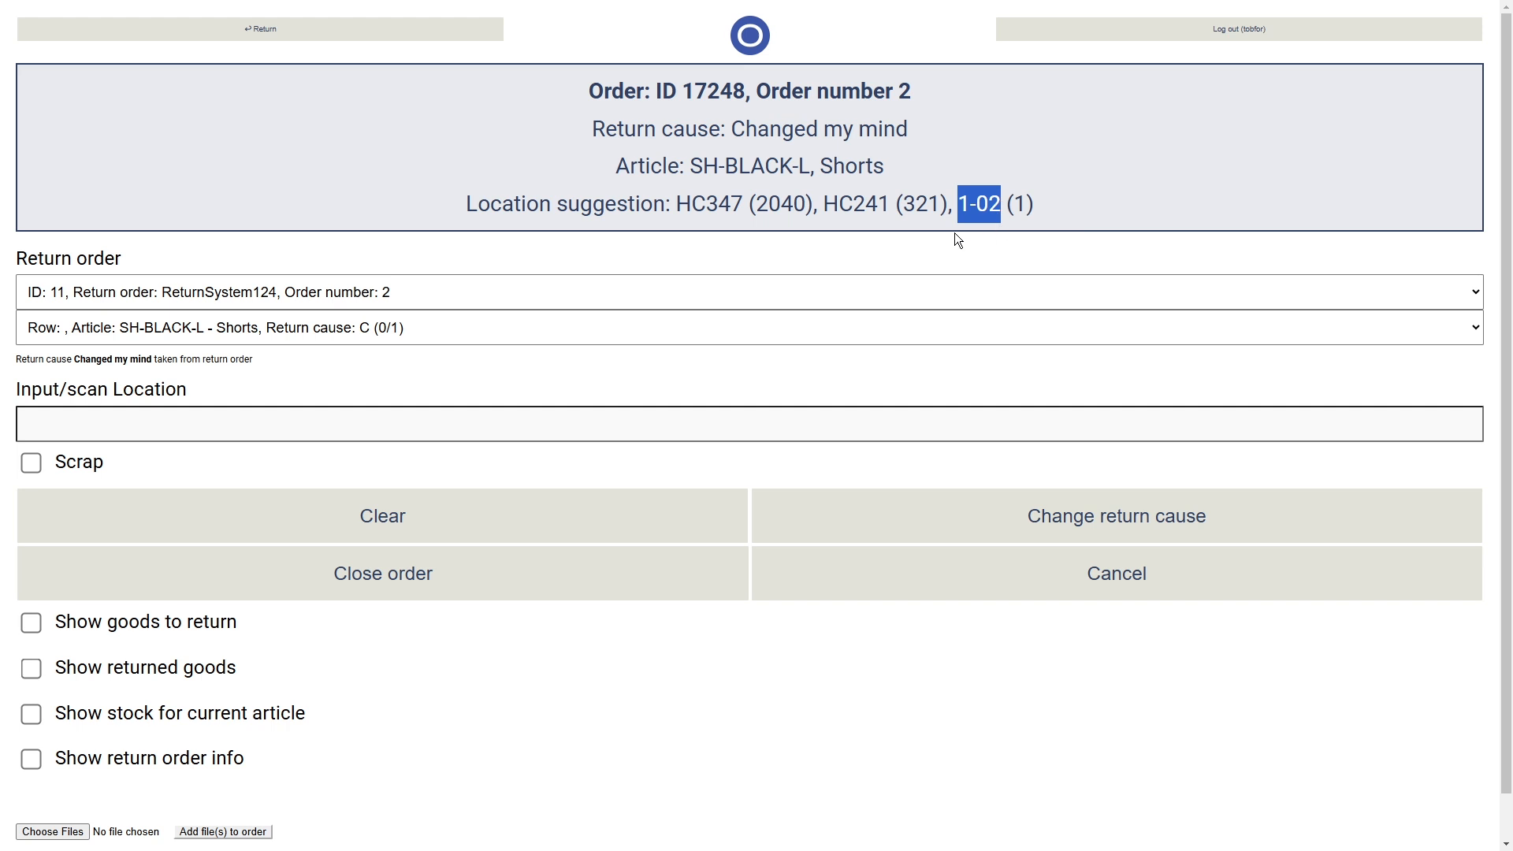
pyautogui.click(335, 416)
pyautogui.hotkey('ctrl', 'v')
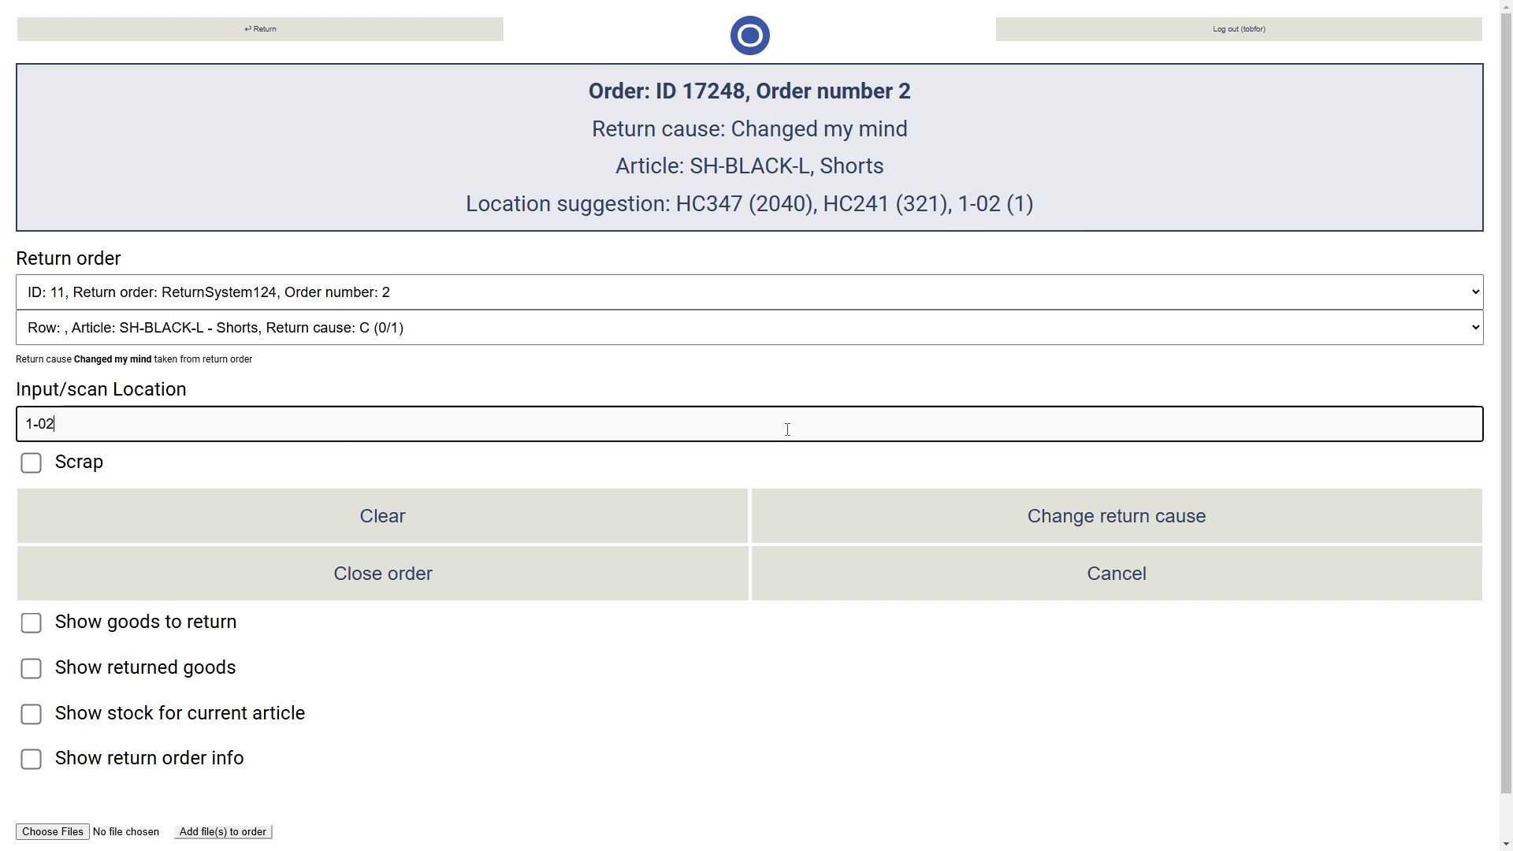
pyautogui.press('Return')
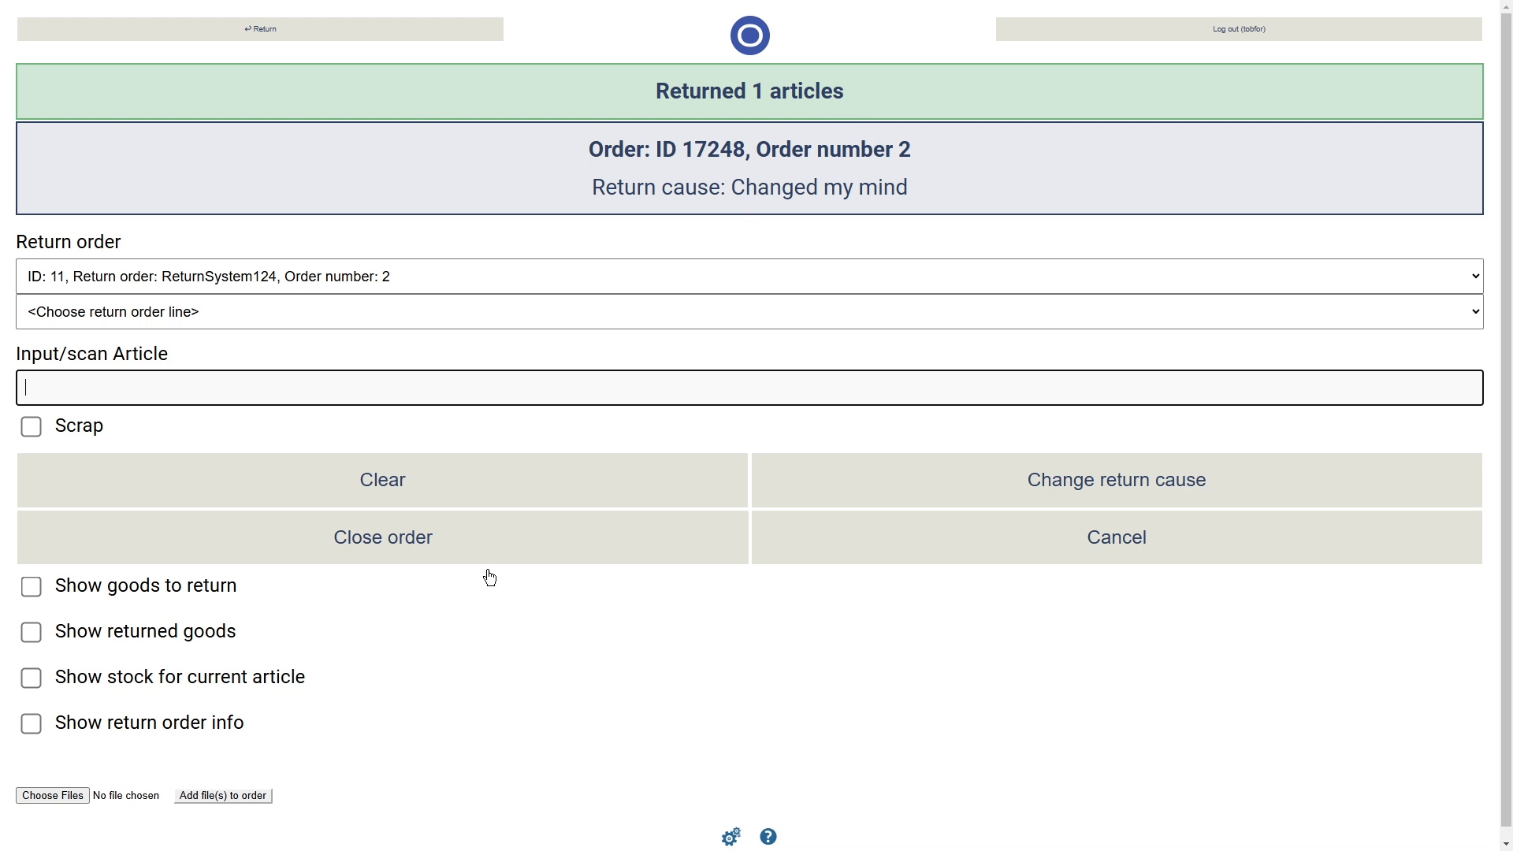
pyautogui.click(407, 550)
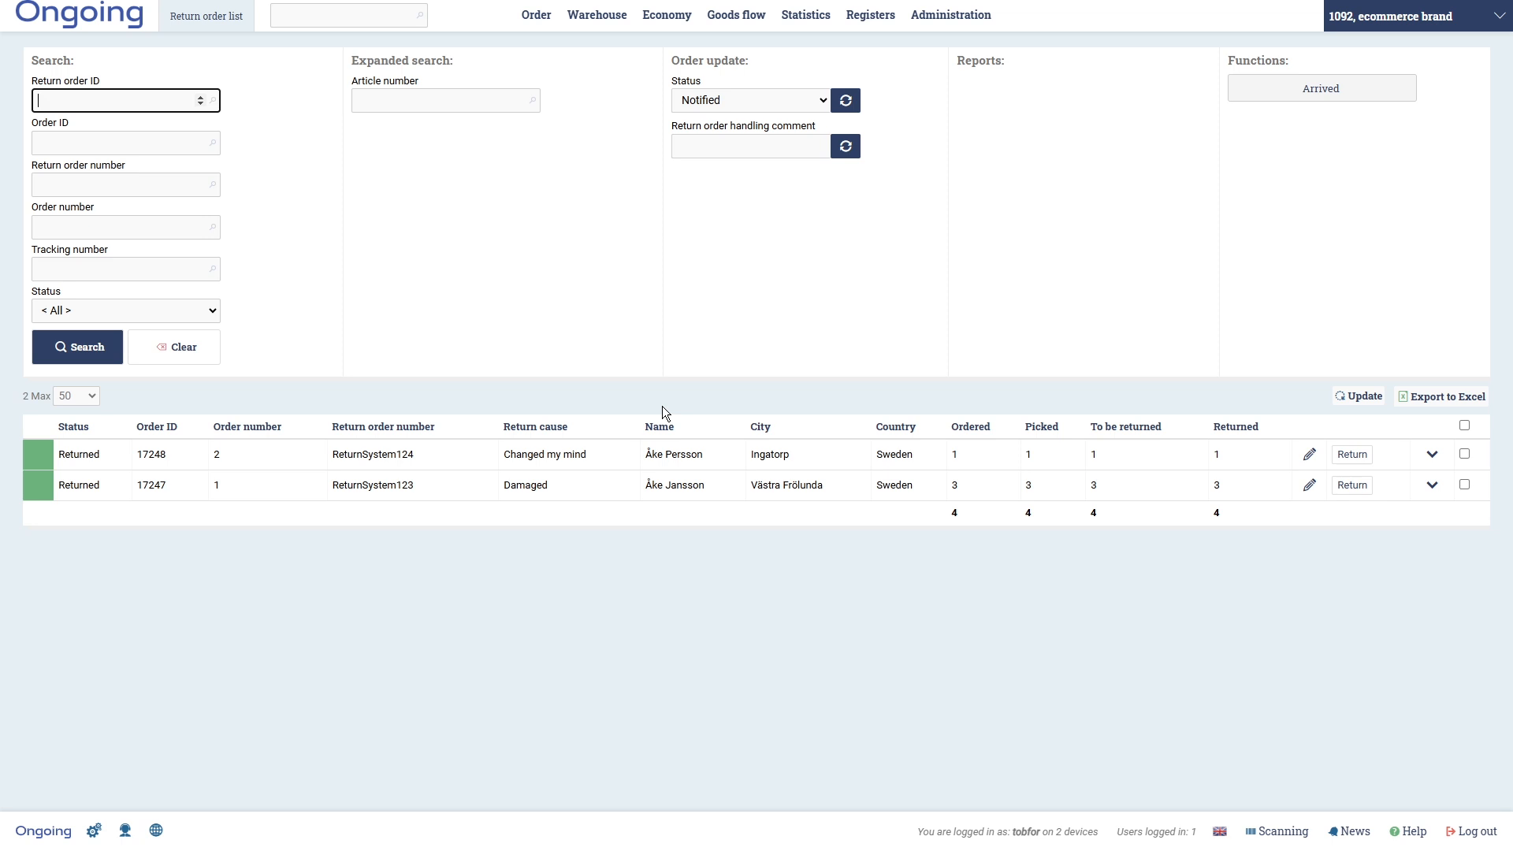
# - In Update goods info, filter location by '1-', select all three items, and create a picking-location movement order
pyautogui.moveTo(608, 18)
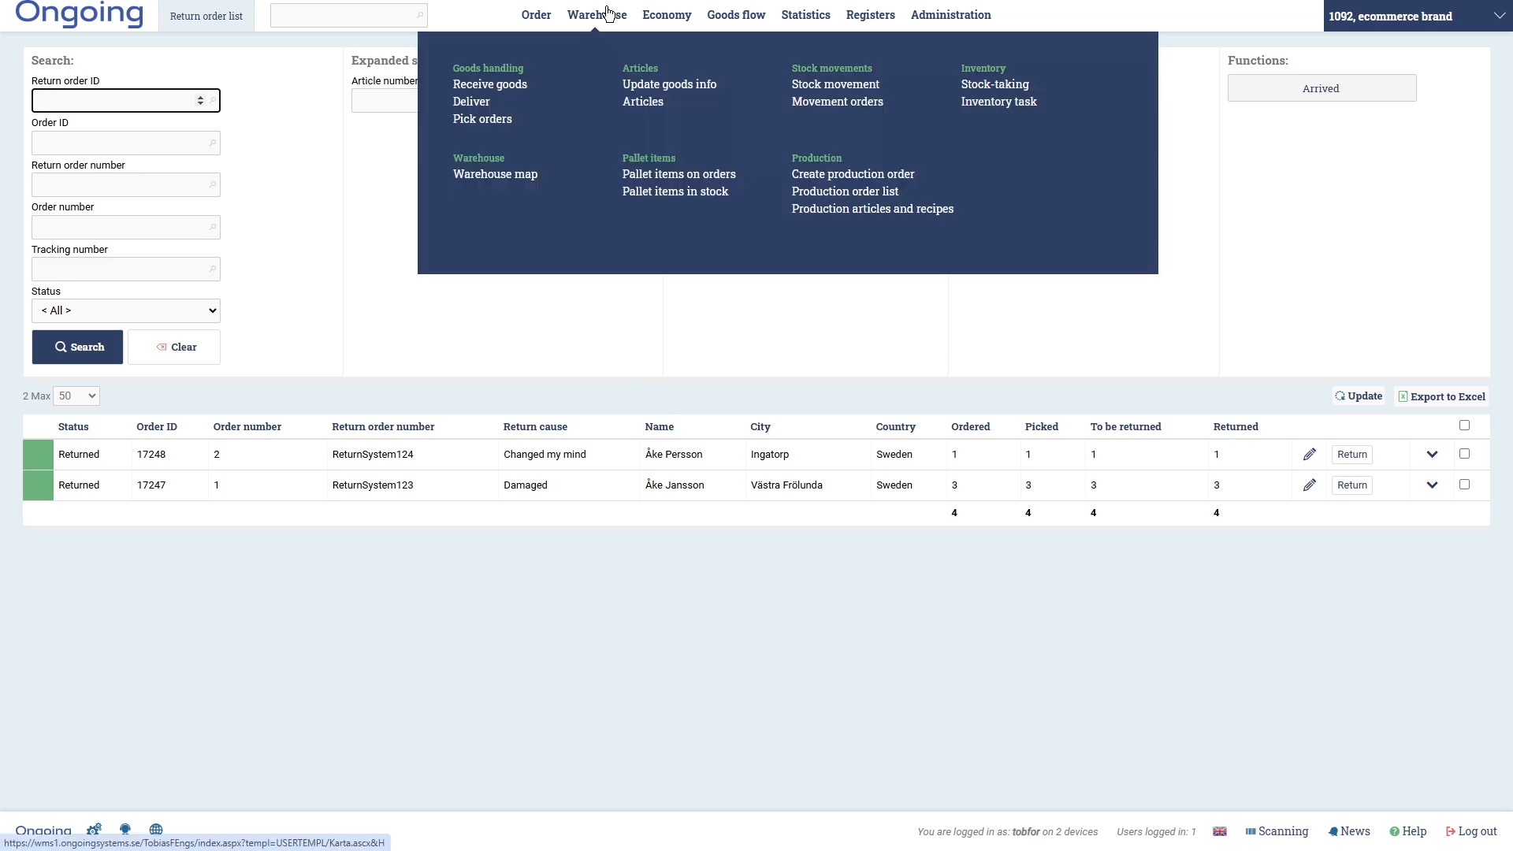
pyautogui.click(663, 83)
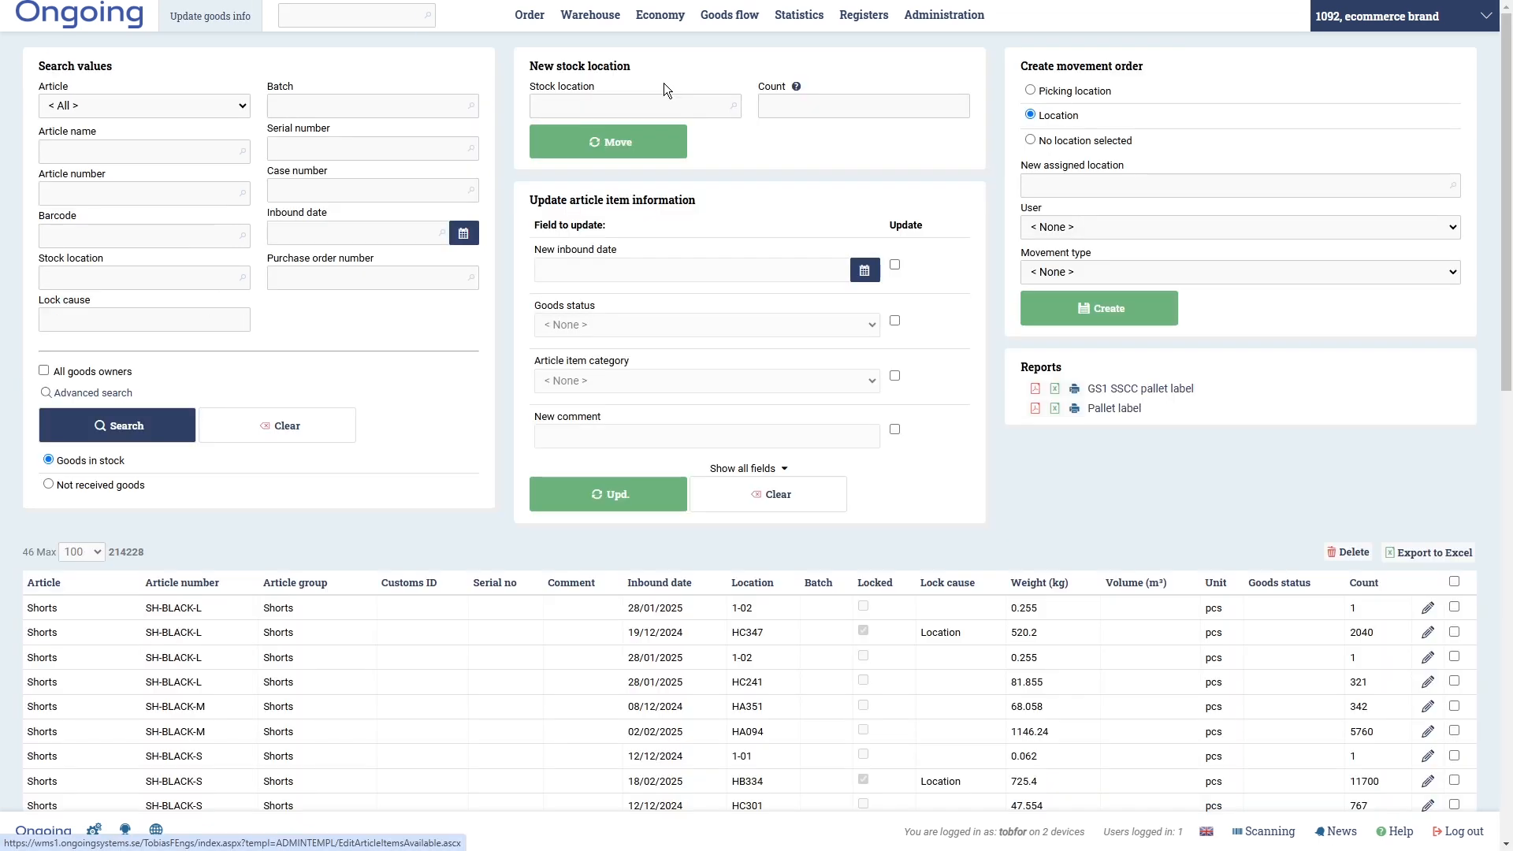
pyautogui.scroll(-2, 1099, 481)
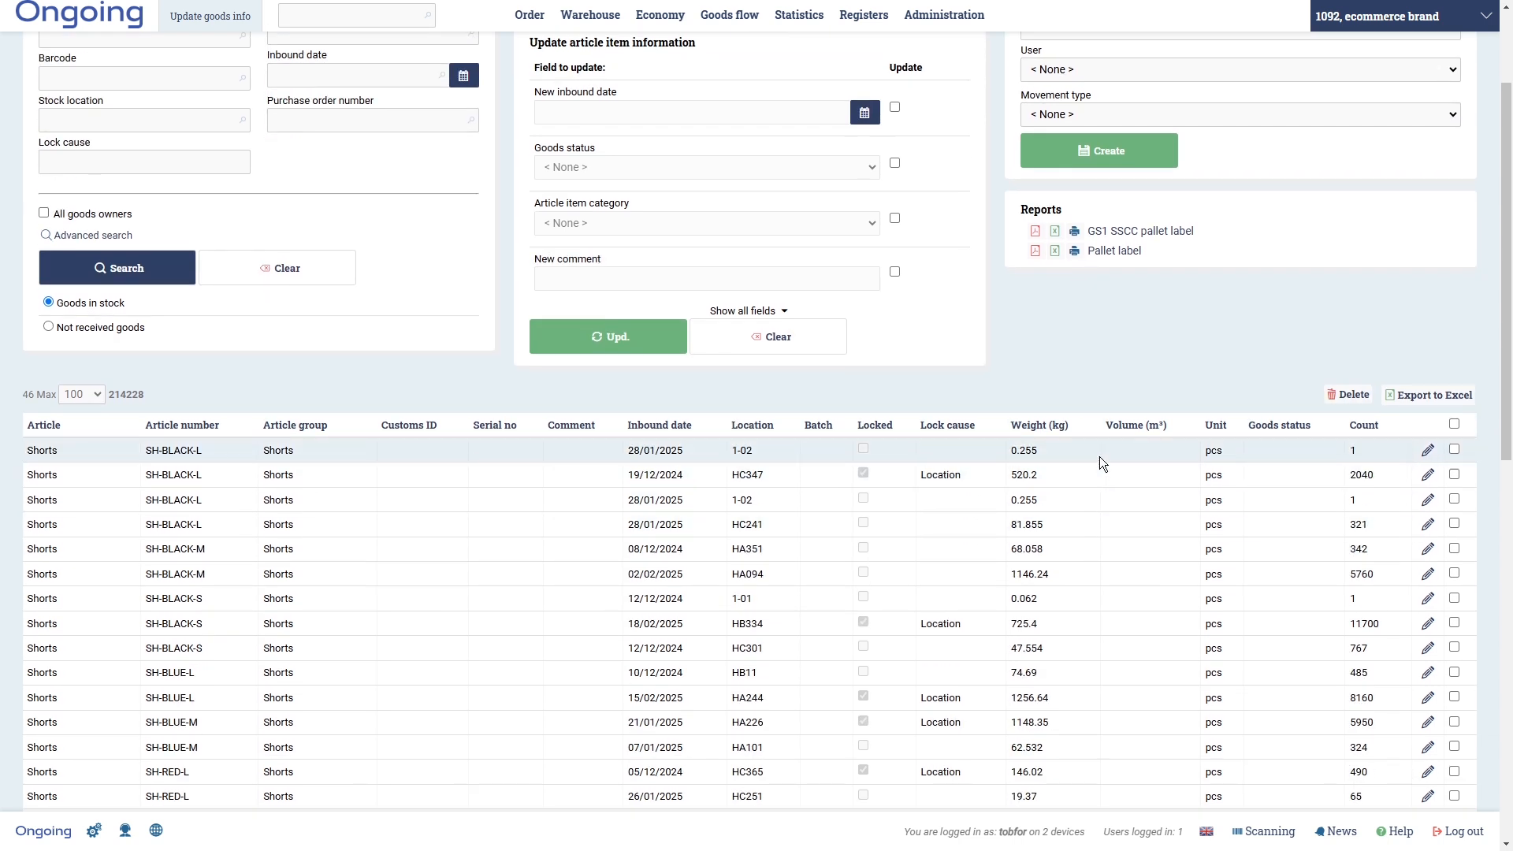
pyautogui.click(759, 430)
pyautogui.write('1-')
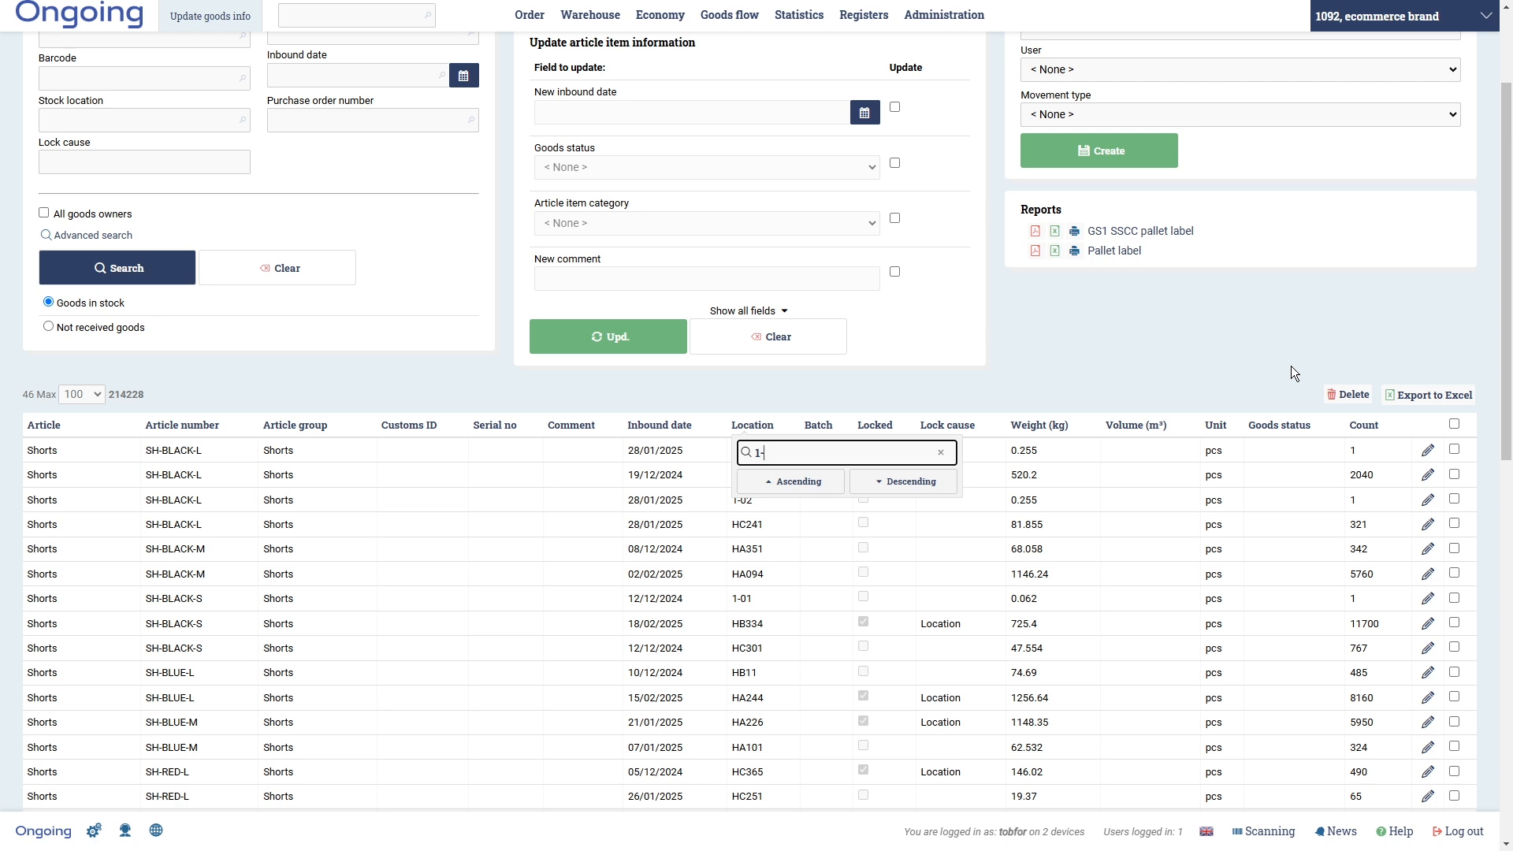
pyautogui.press('Return')
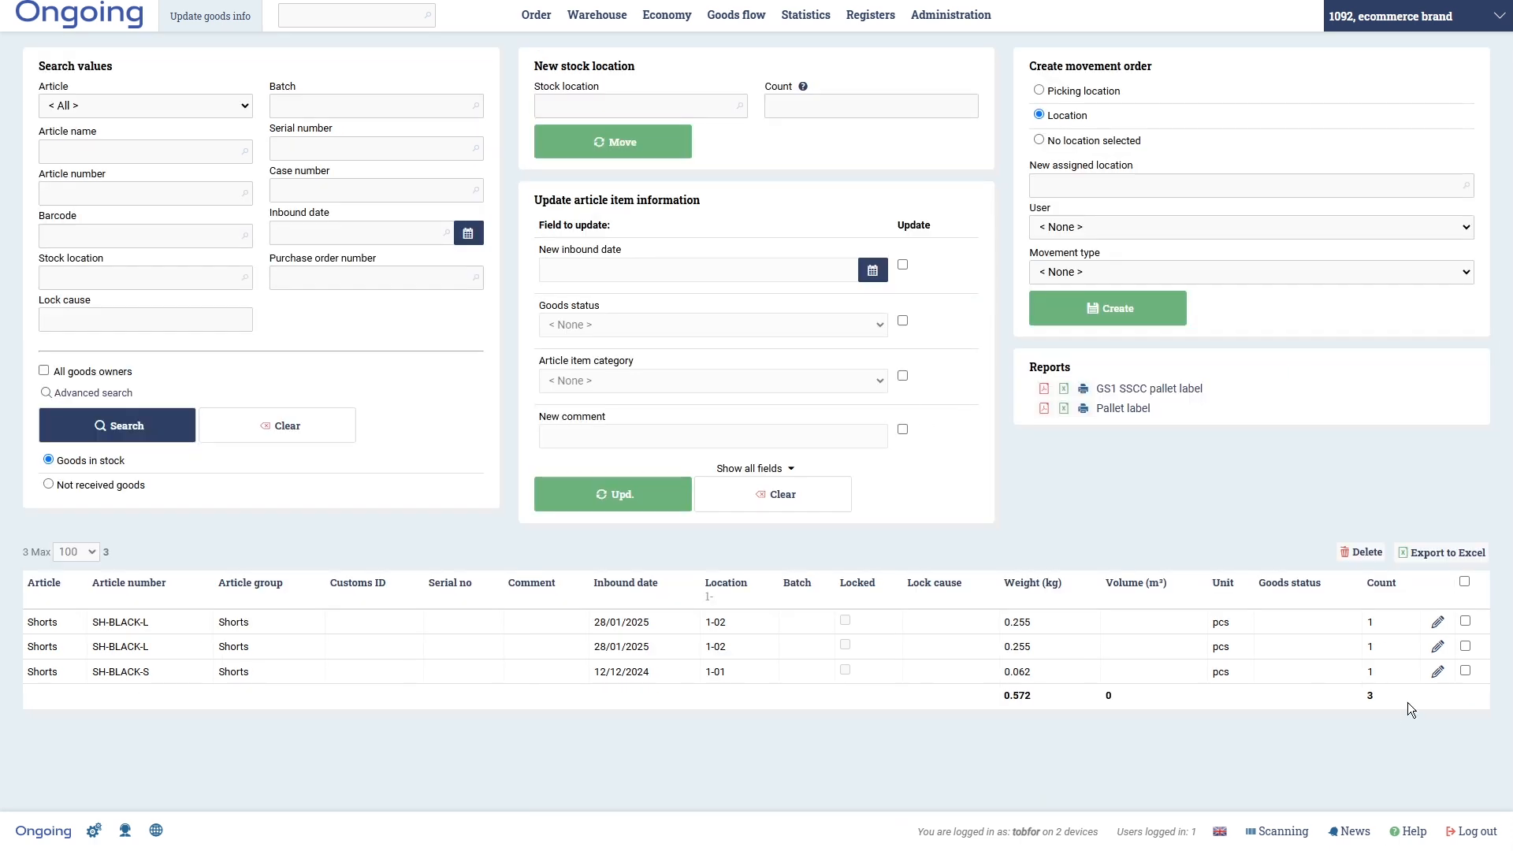
pyautogui.click(1464, 581)
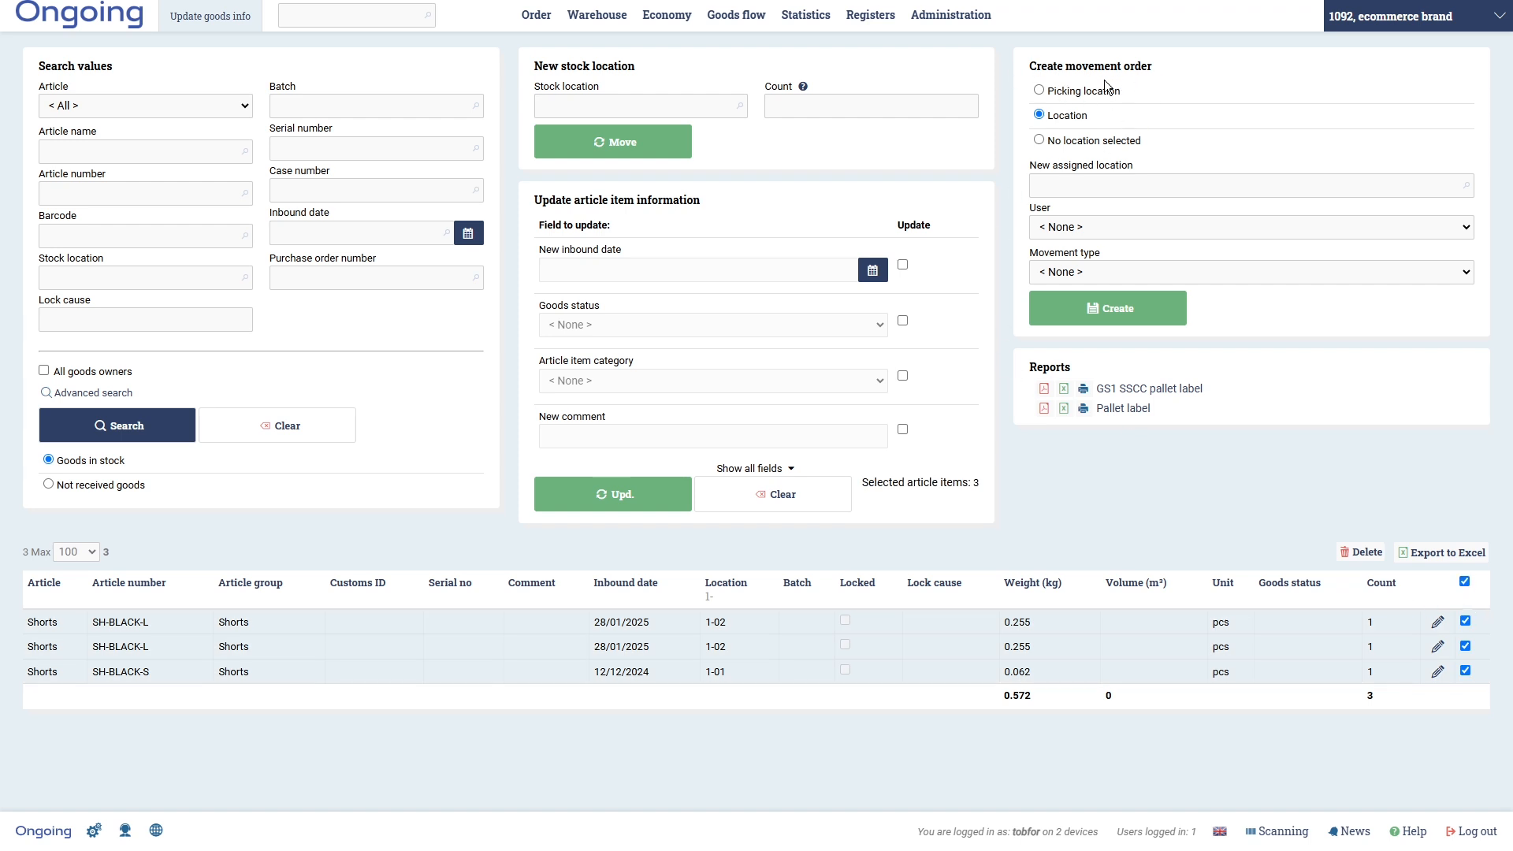
pyautogui.click(1039, 91)
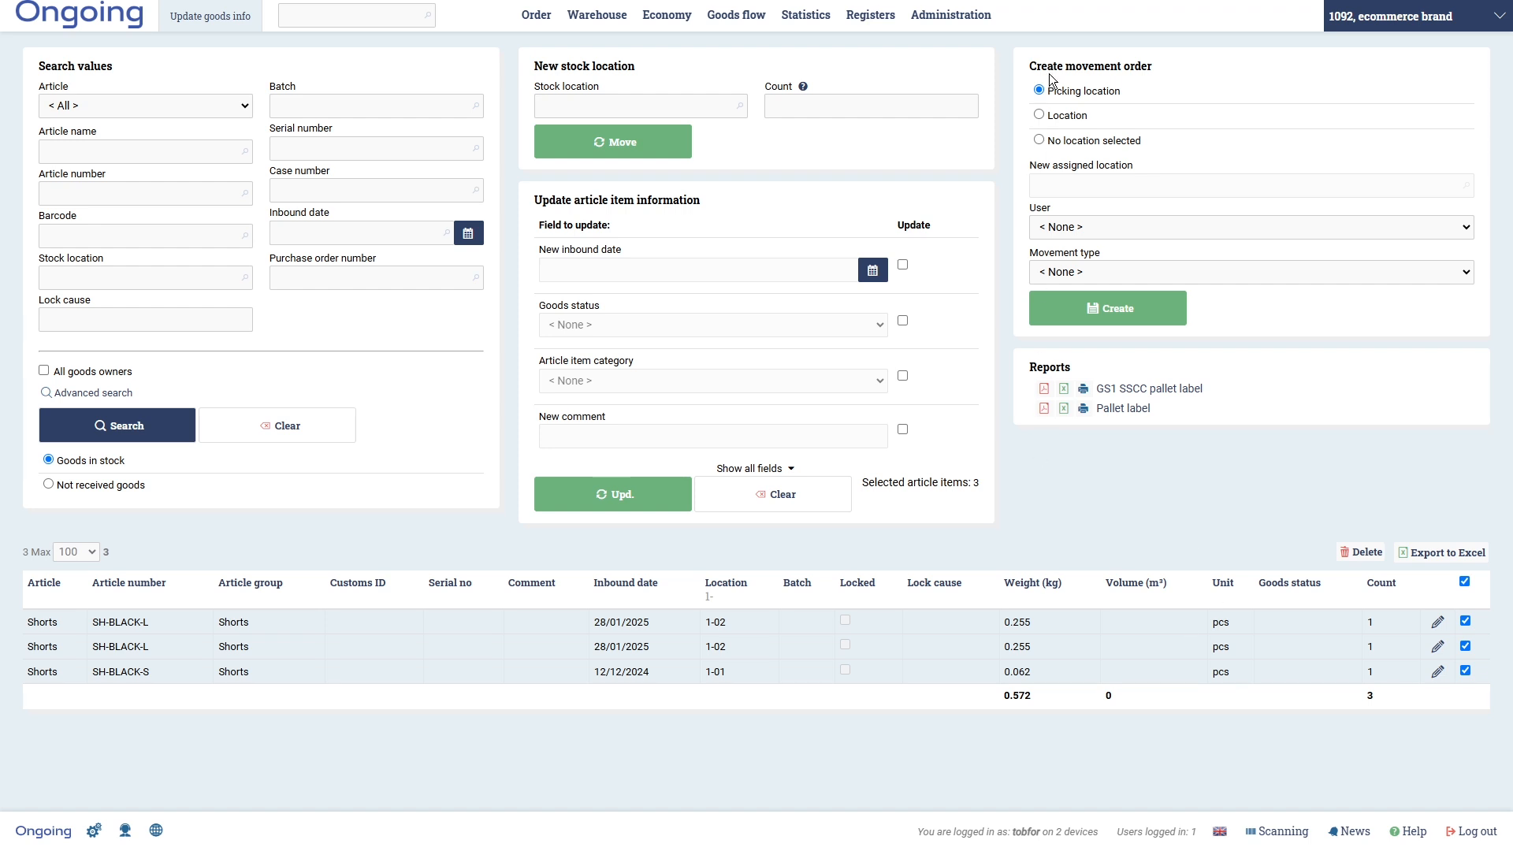
pyautogui.click(1122, 311)
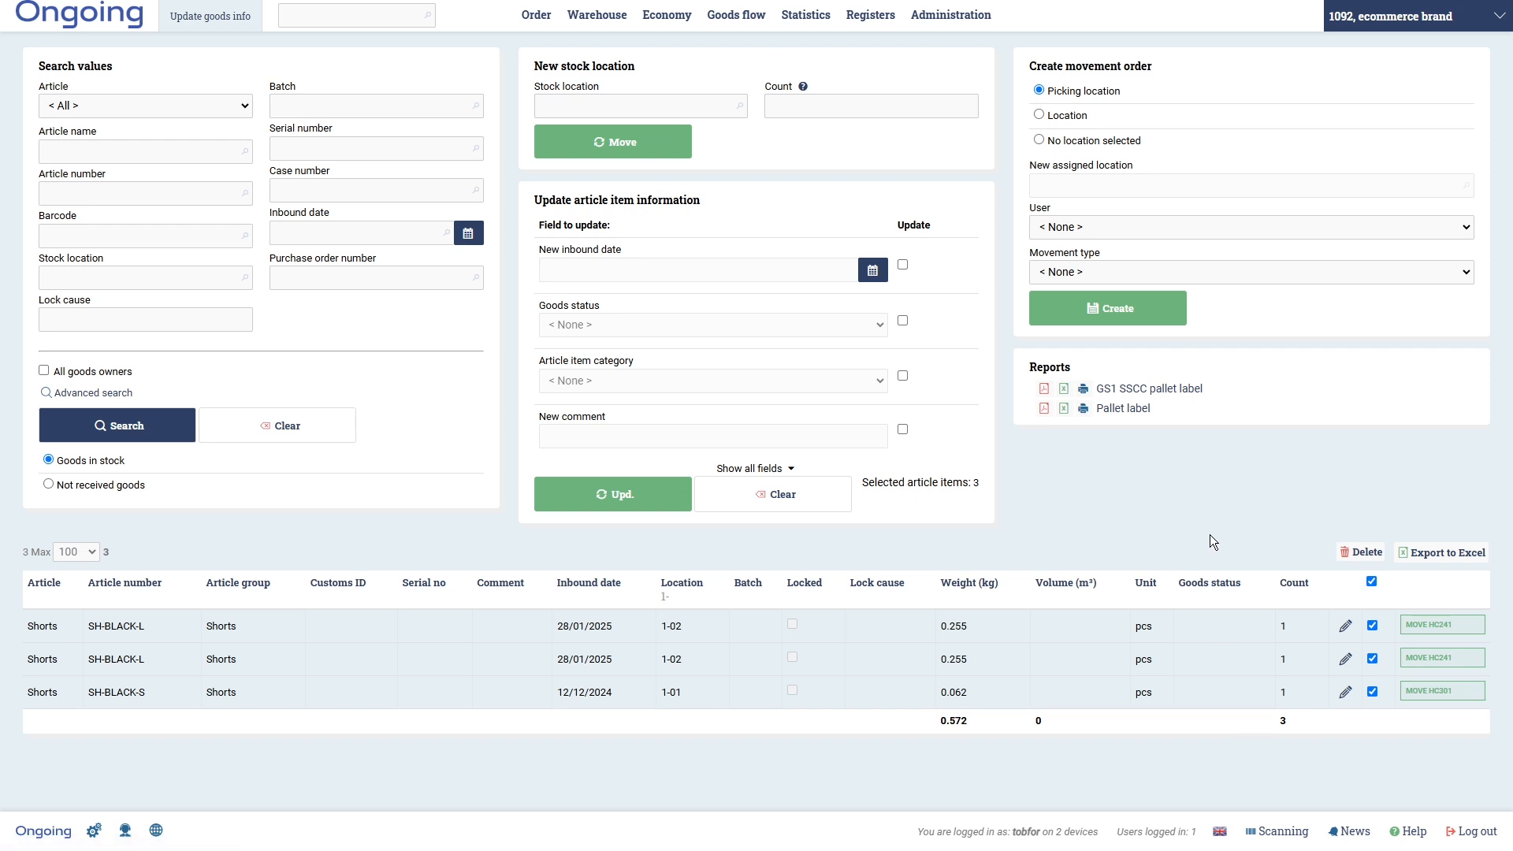
pyautogui.click(1278, 831)
# - Start a cart putaway with picking cart ID 1, listing the three shorts bound for HC301 and HC241
pyautogui.click(339, 35)
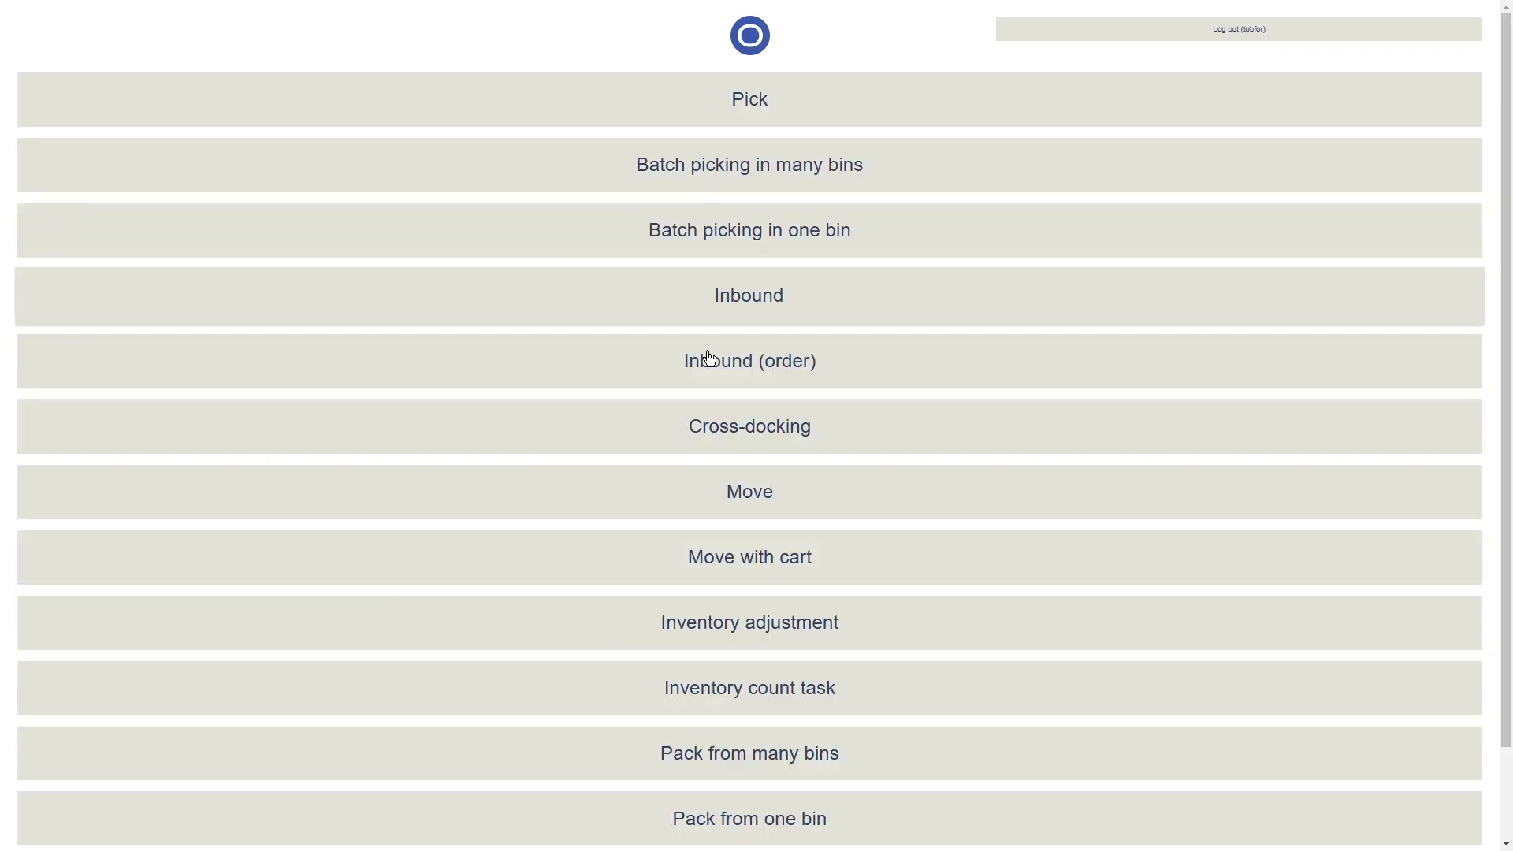
pyautogui.click(790, 577)
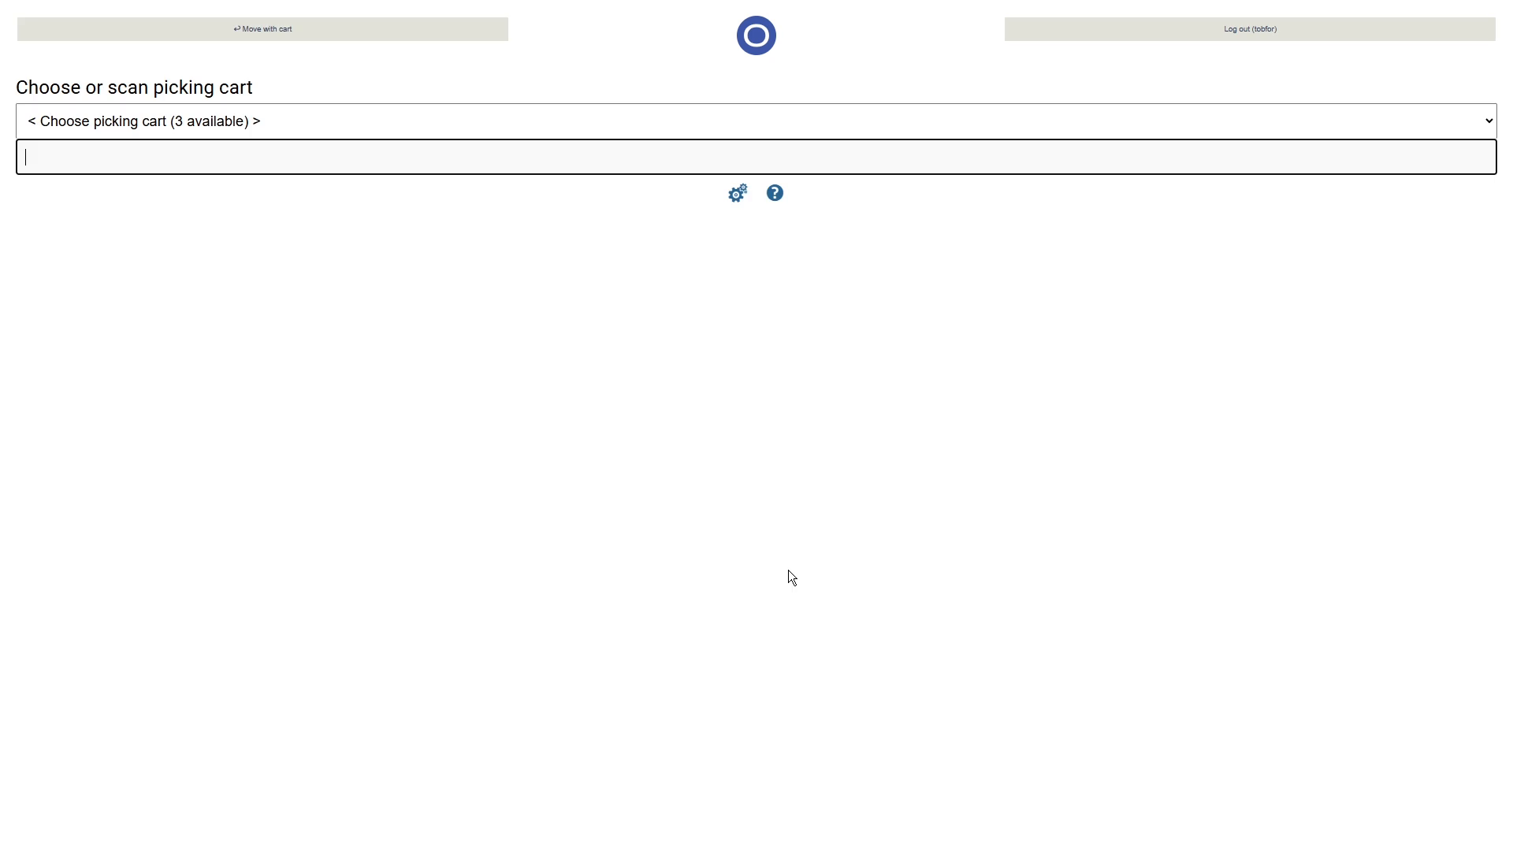
pyautogui.click(126, 125)
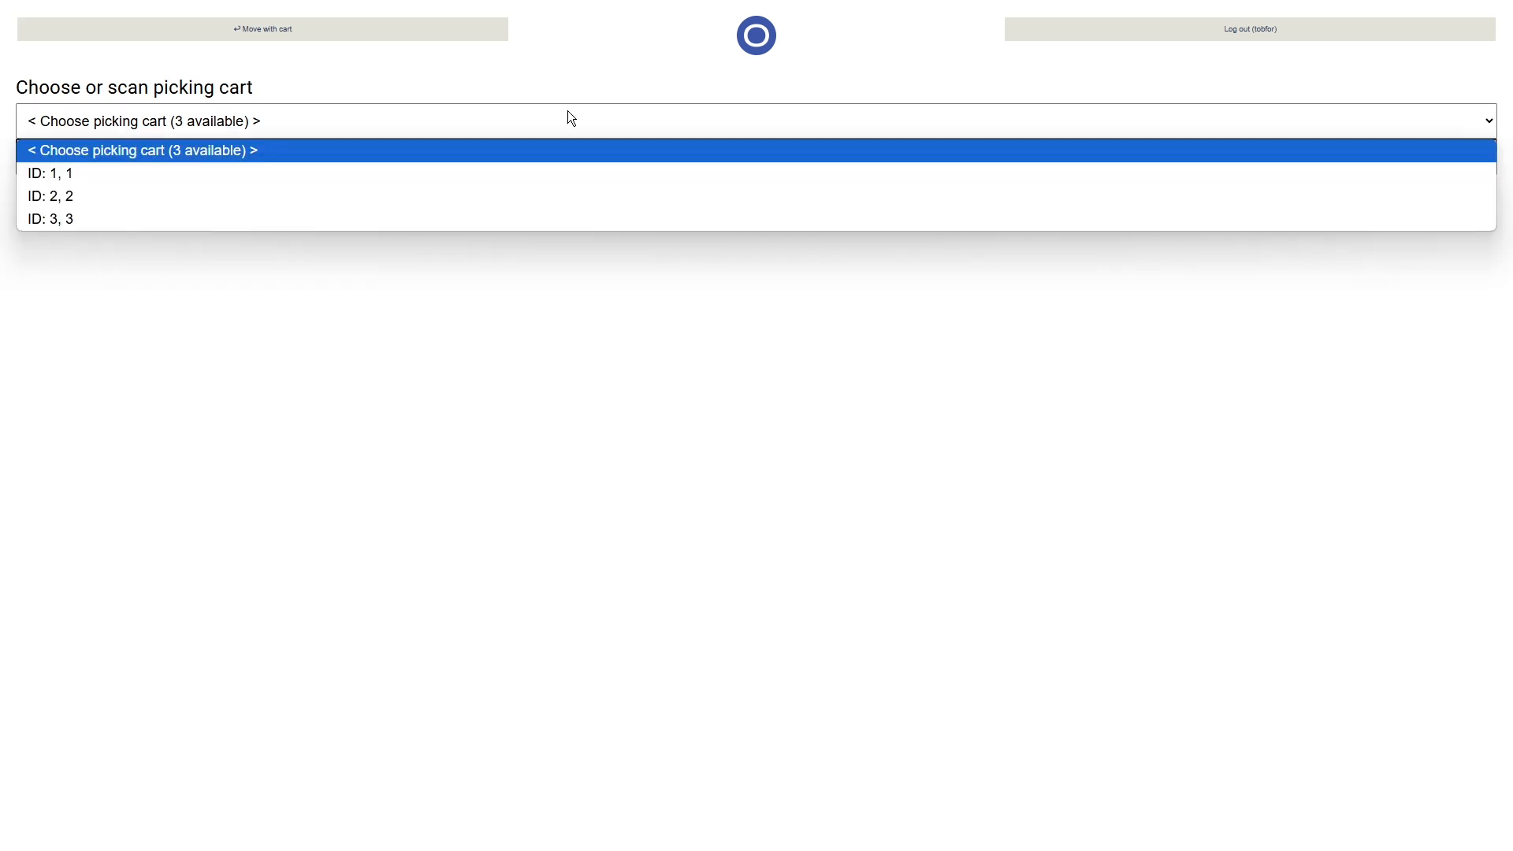
pyautogui.click(562, 174)
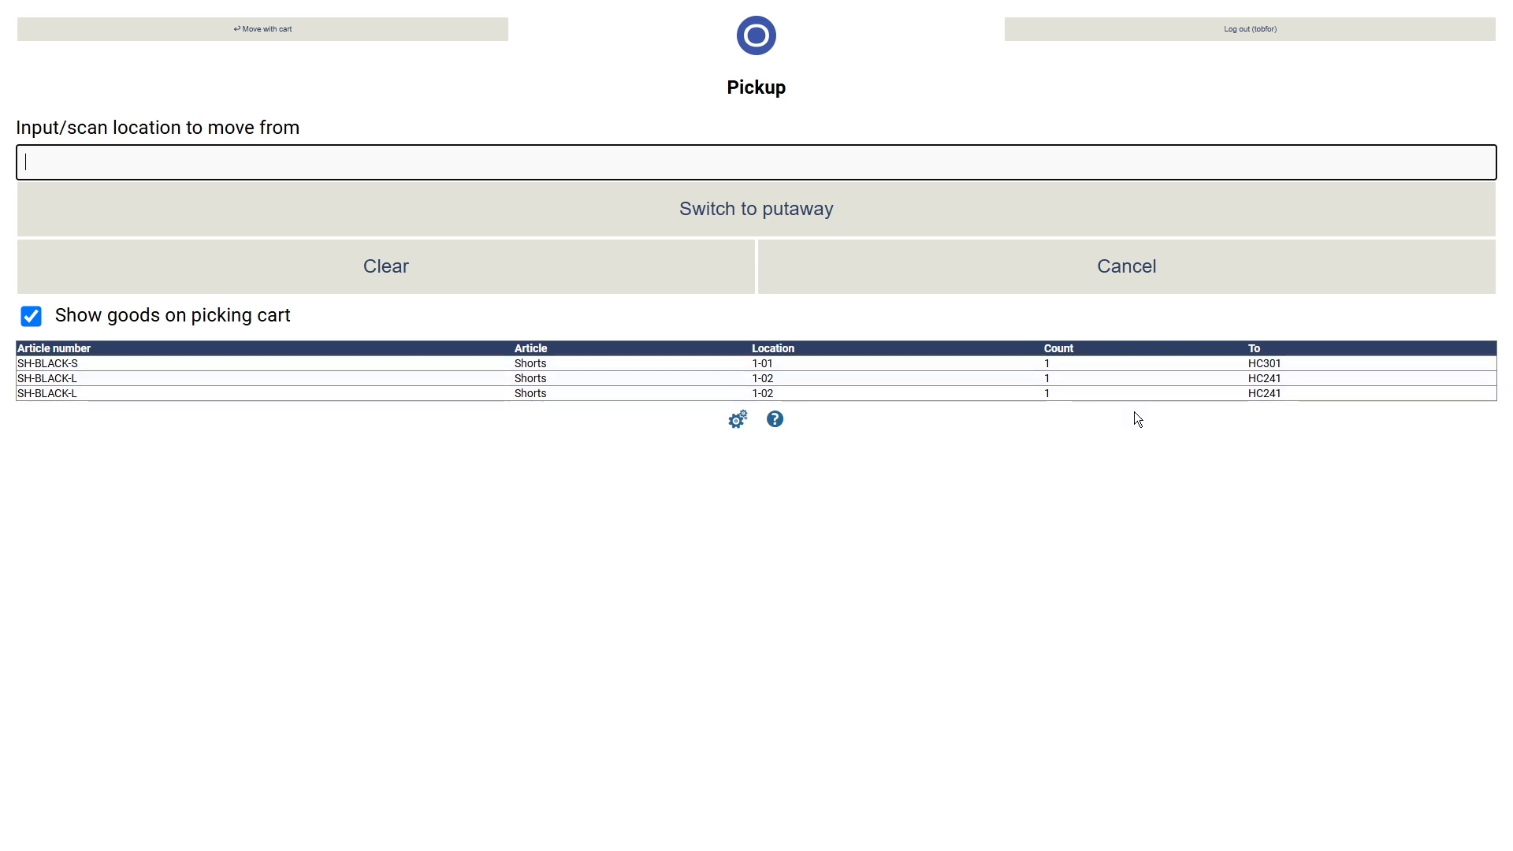
pyautogui.moveTo(1290, 365); pyautogui.dragTo(1243, 366)
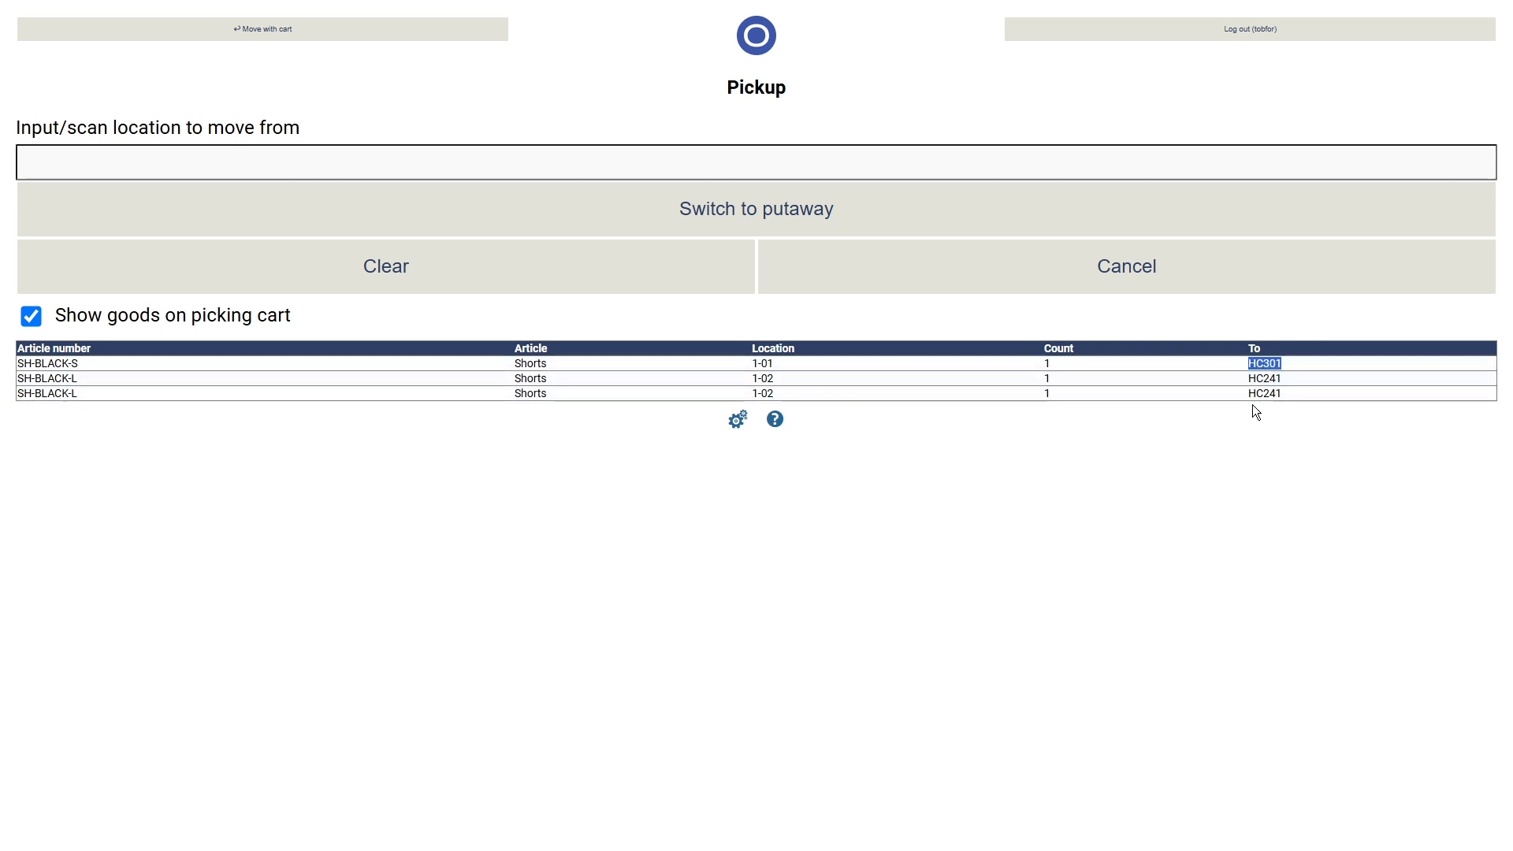
# - Switch to putaway and move one SH-BLACK-S from the cart to HC301
pyautogui.click(823, 215)
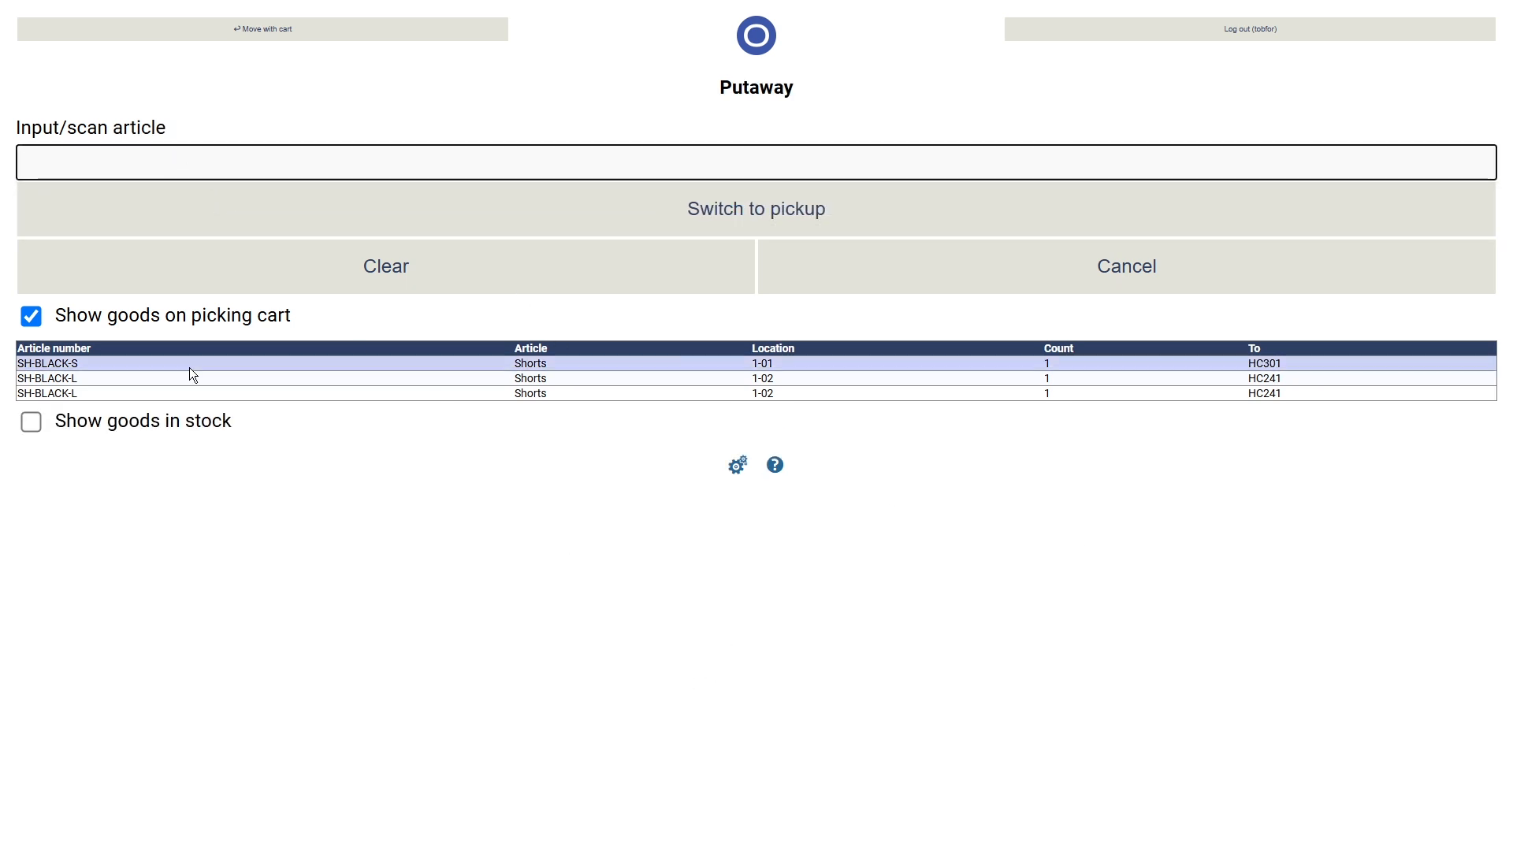
pyautogui.moveTo(117, 364); pyautogui.dragTo(14, 365)
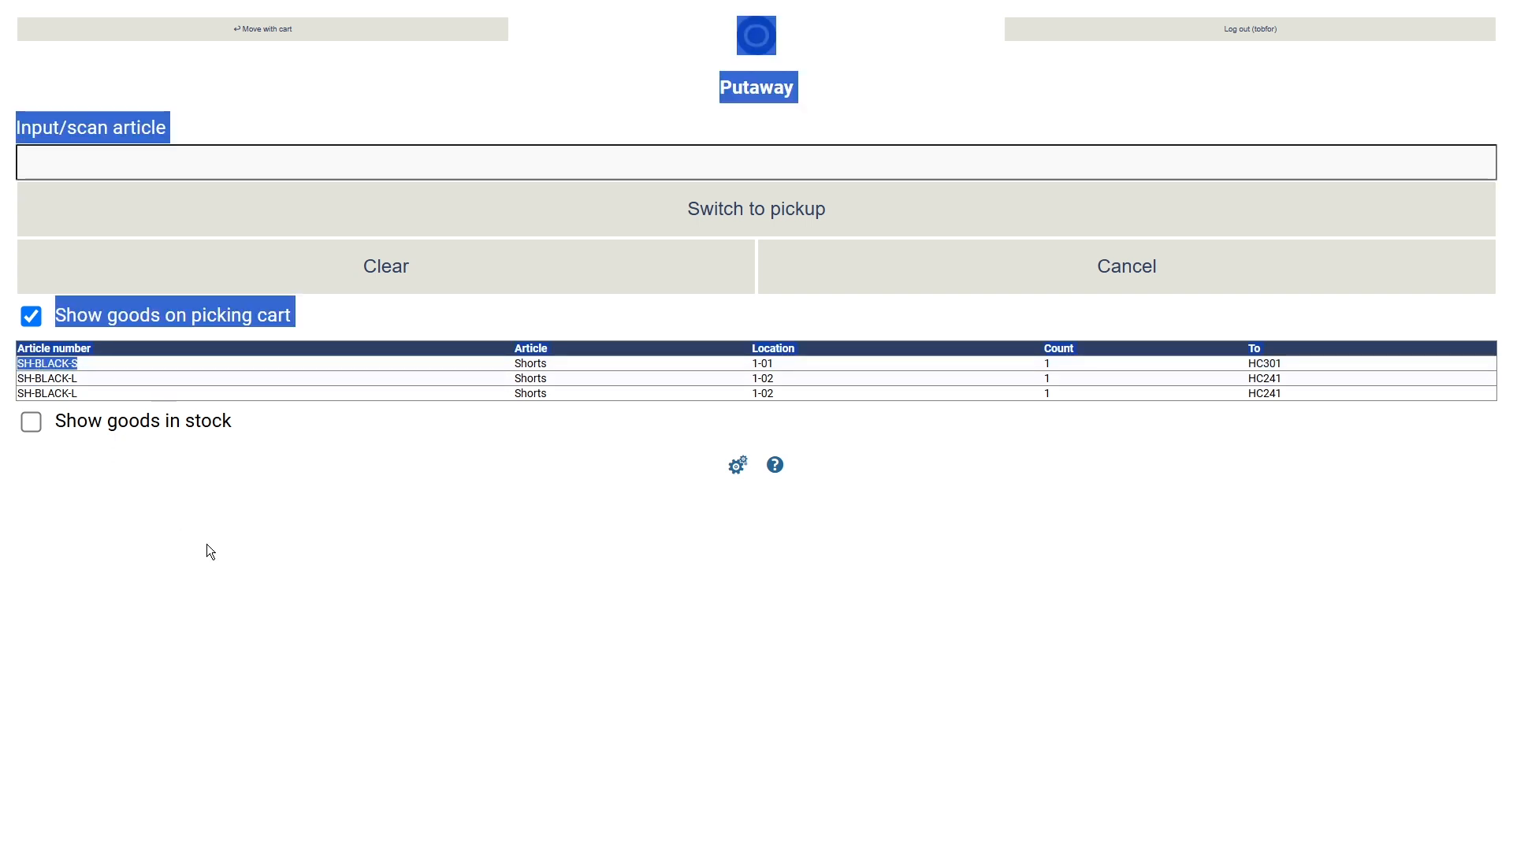
pyautogui.click(103, 365)
pyautogui.moveTo(103, 364); pyautogui.dragTo(17, 364)
pyautogui.hotkey('ctrl', 'c')
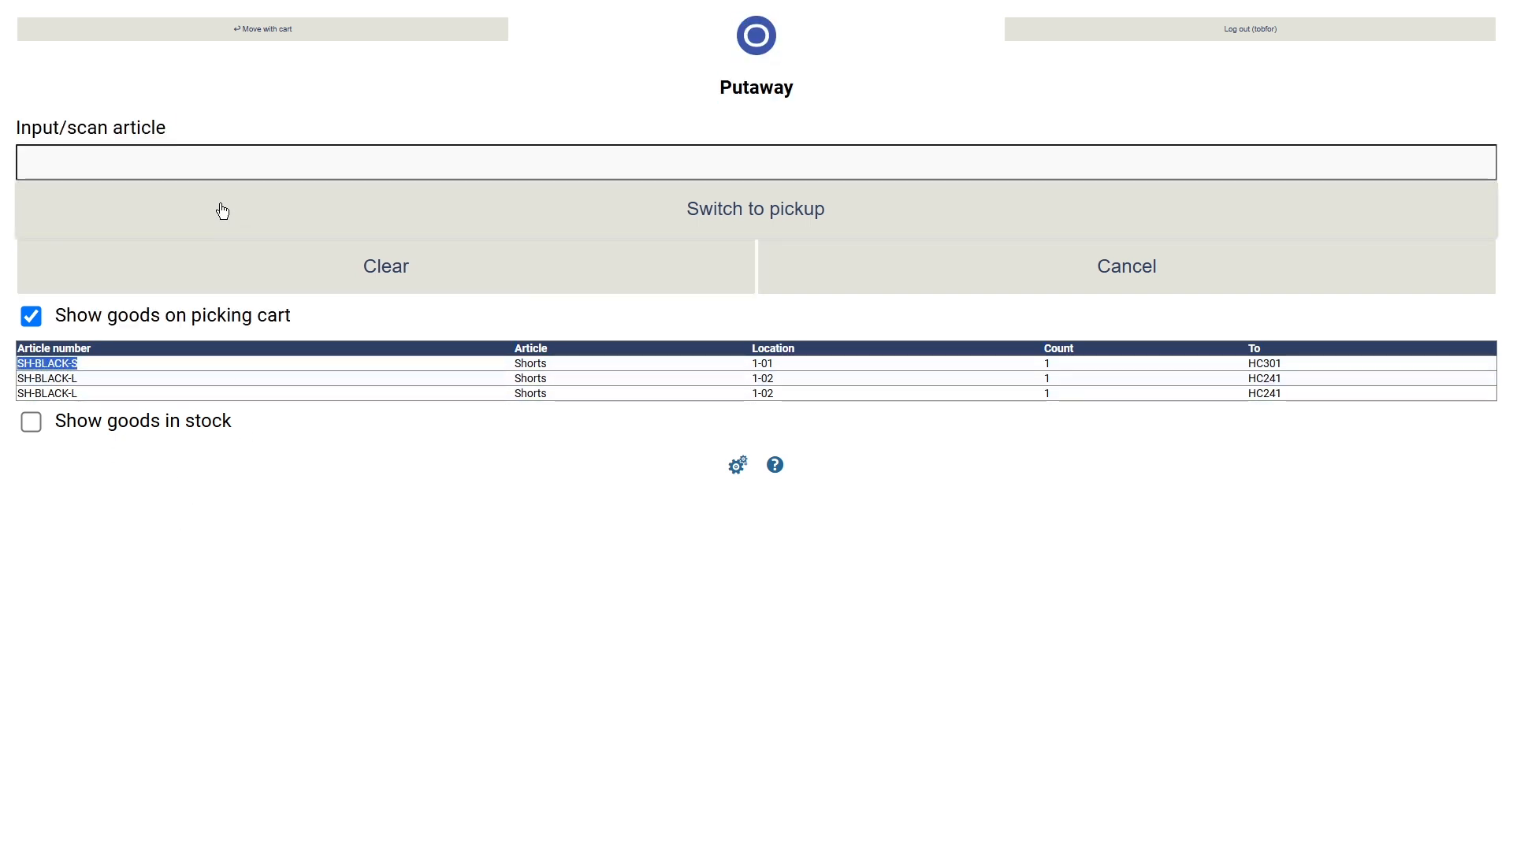
pyautogui.click(223, 169)
pyautogui.hotkey('ctrl', 'v')
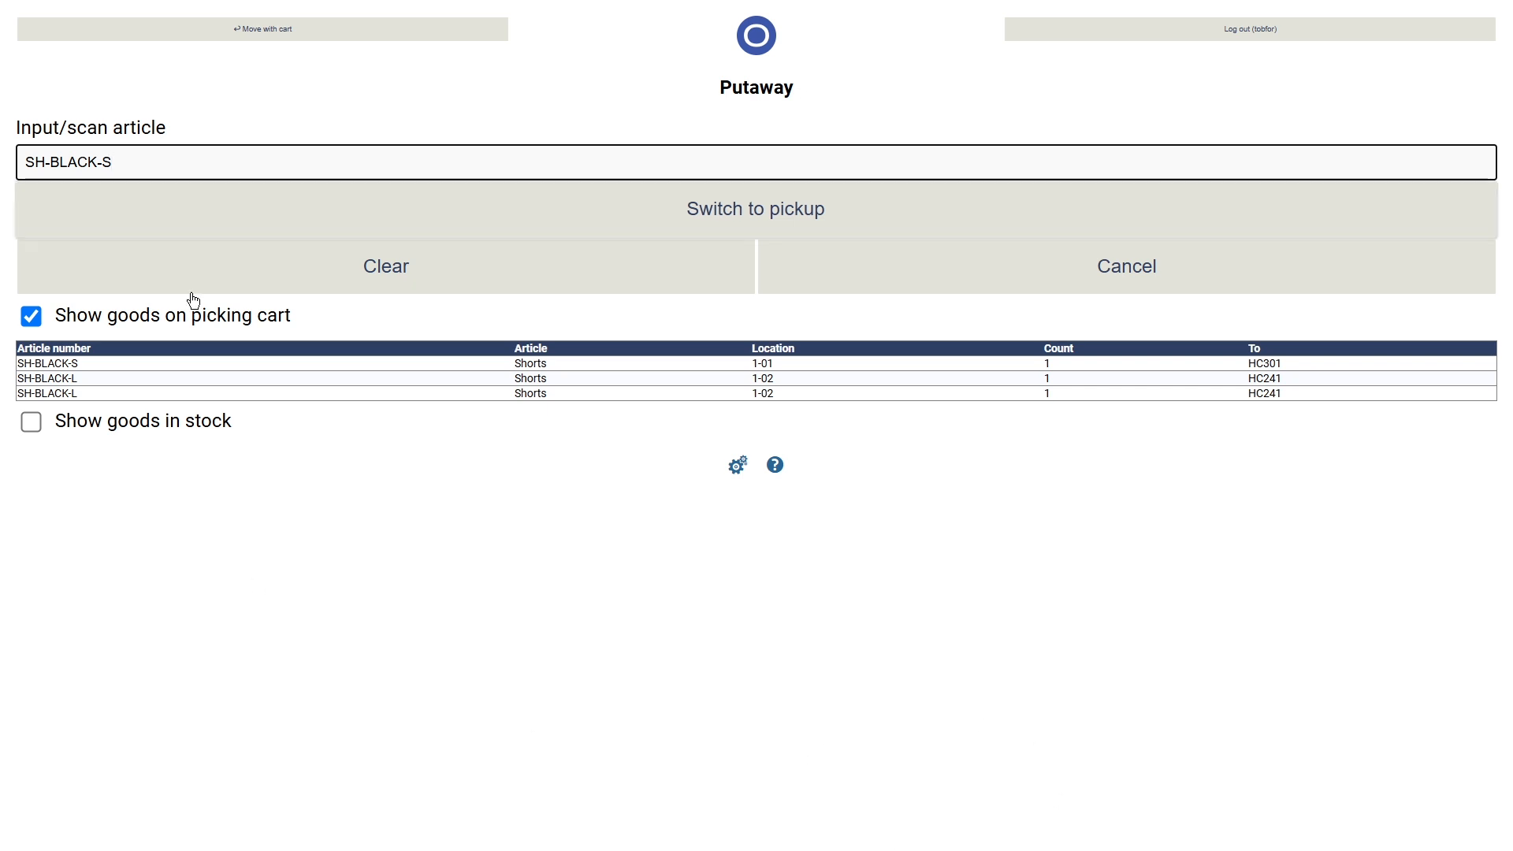
pyautogui.press('Return')
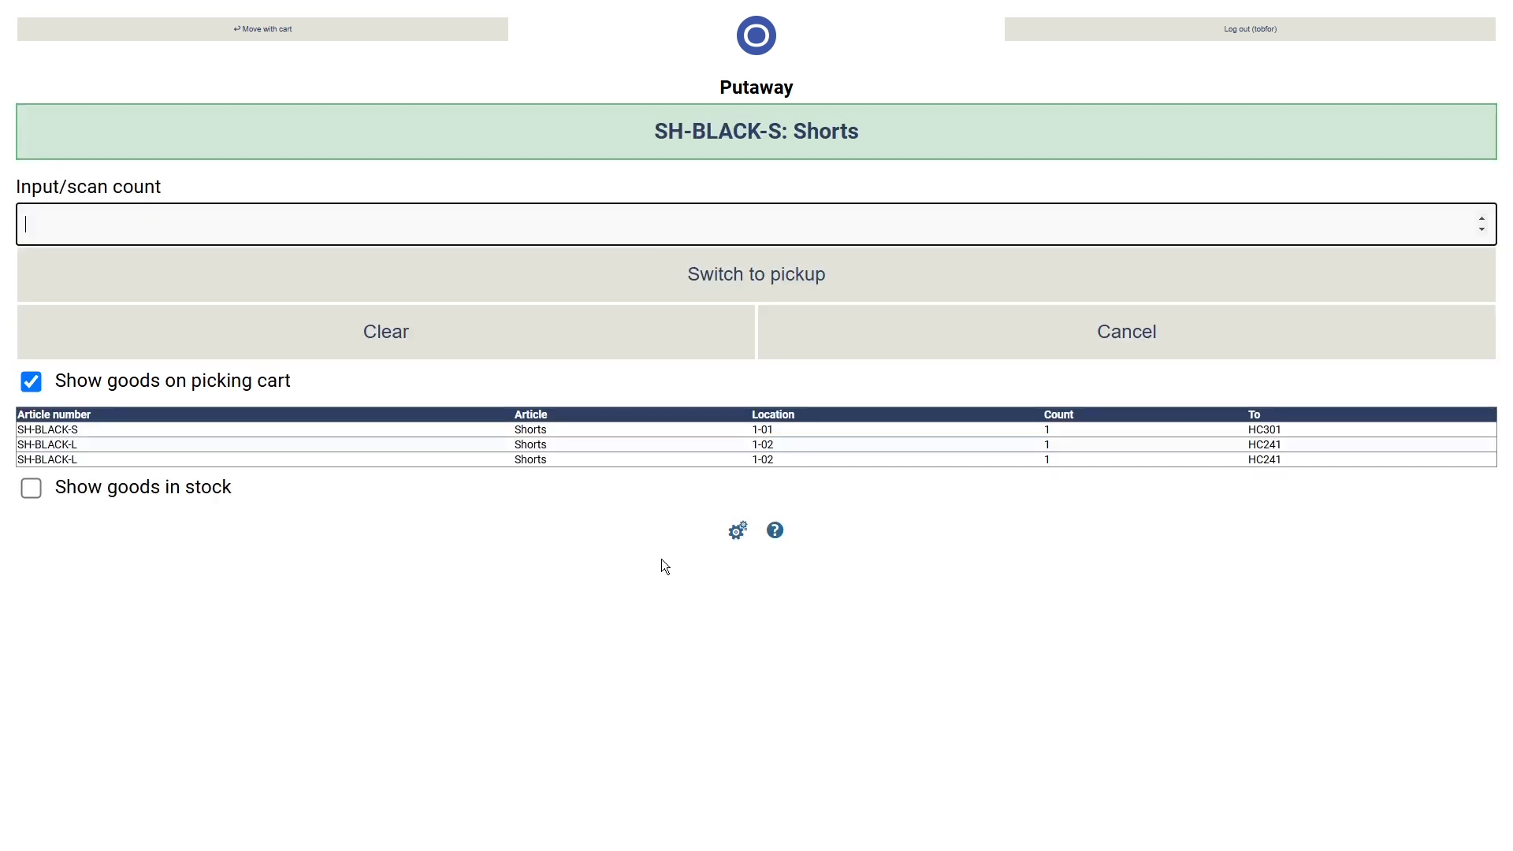
pyautogui.write('1')
pyautogui.press('Return')
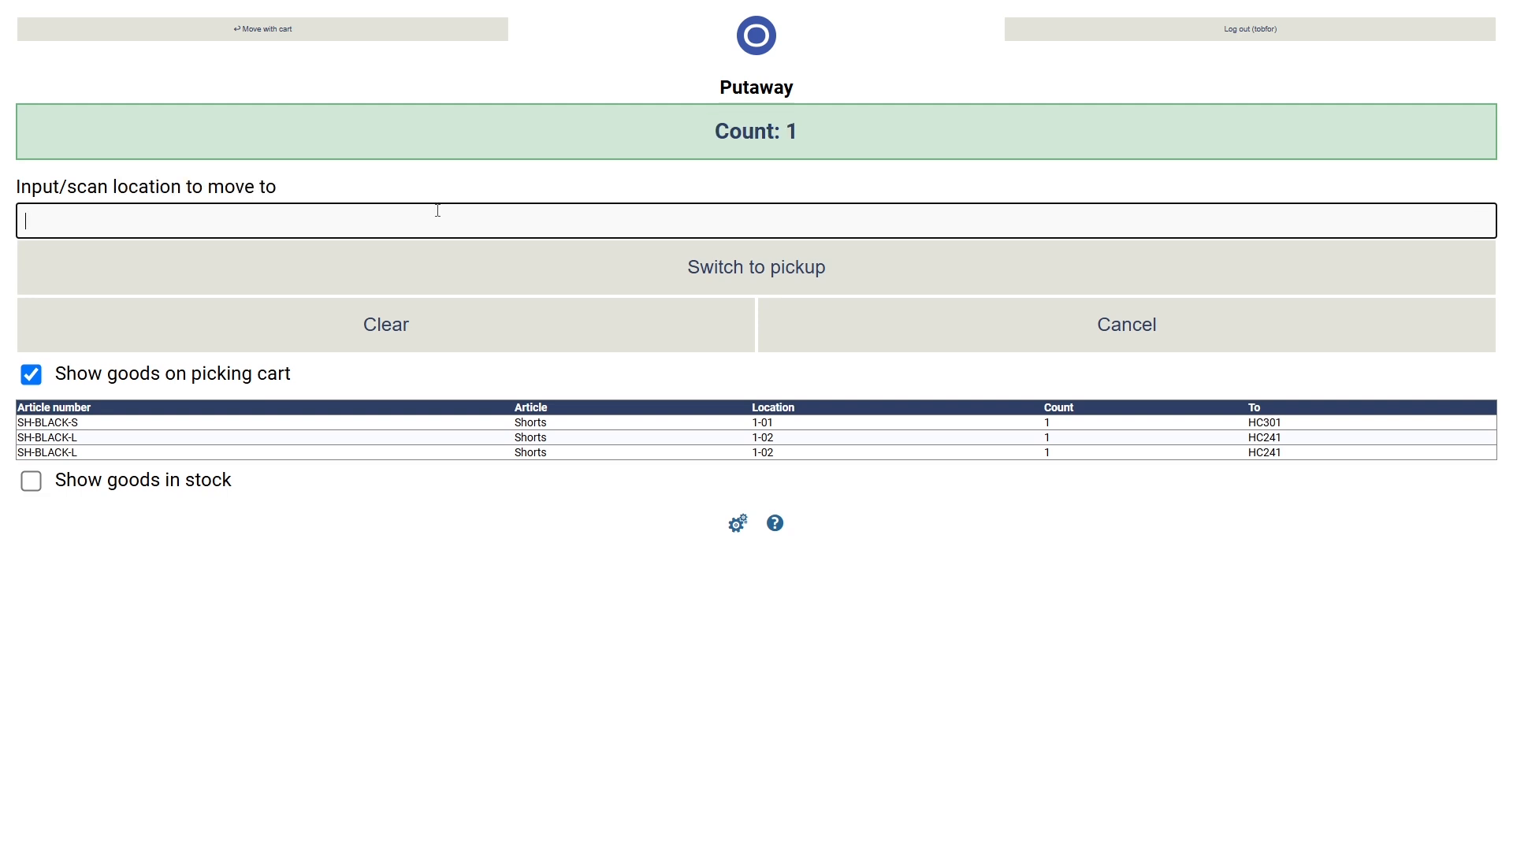
pyautogui.moveTo(1289, 423); pyautogui.dragTo(1251, 425)
pyautogui.hotkey('ctrl', 'c')
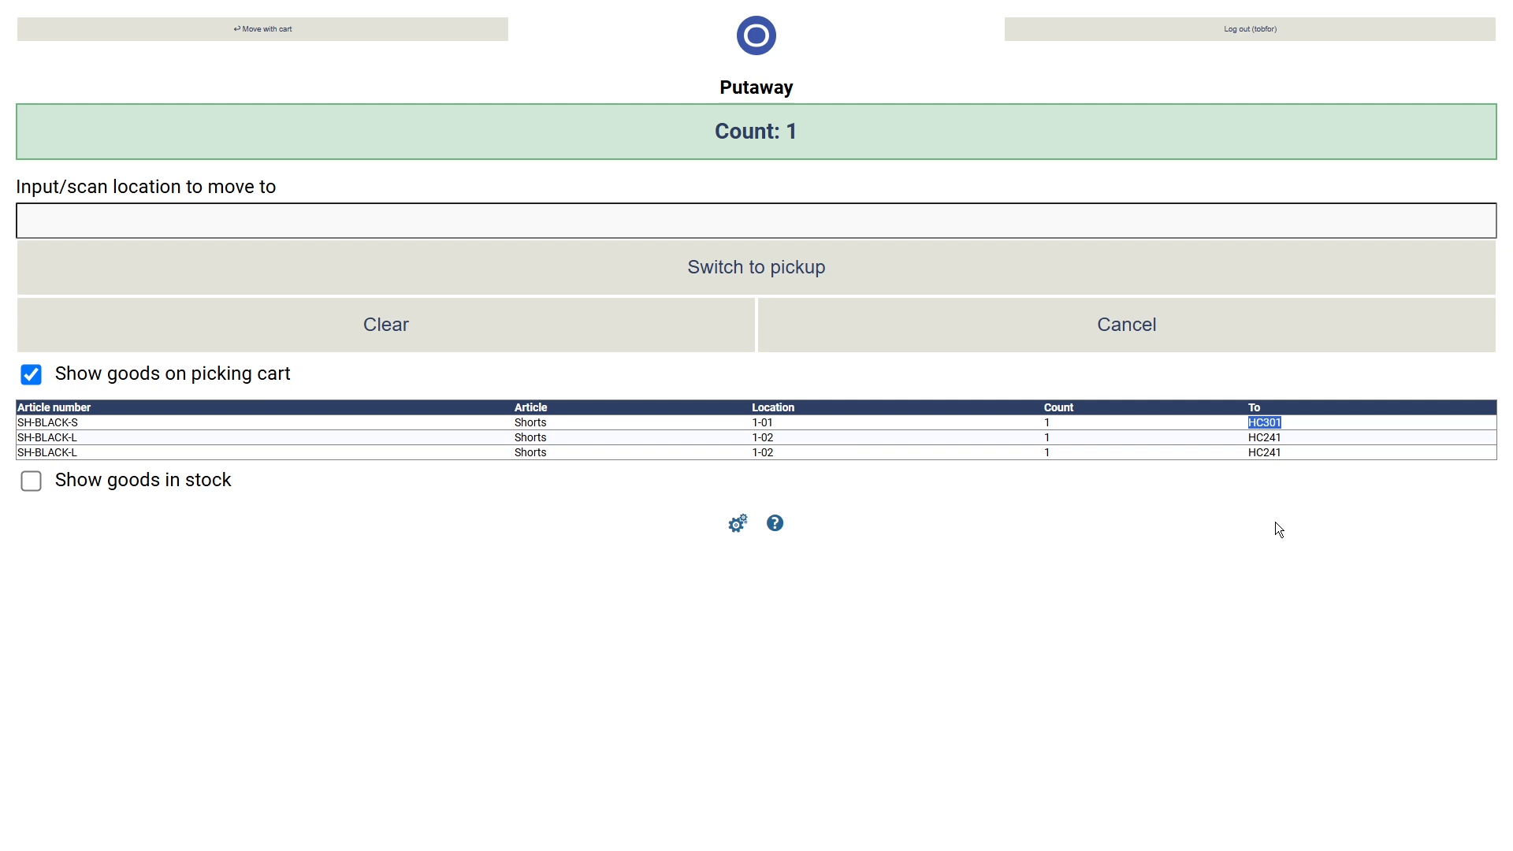
pyautogui.click(358, 213)
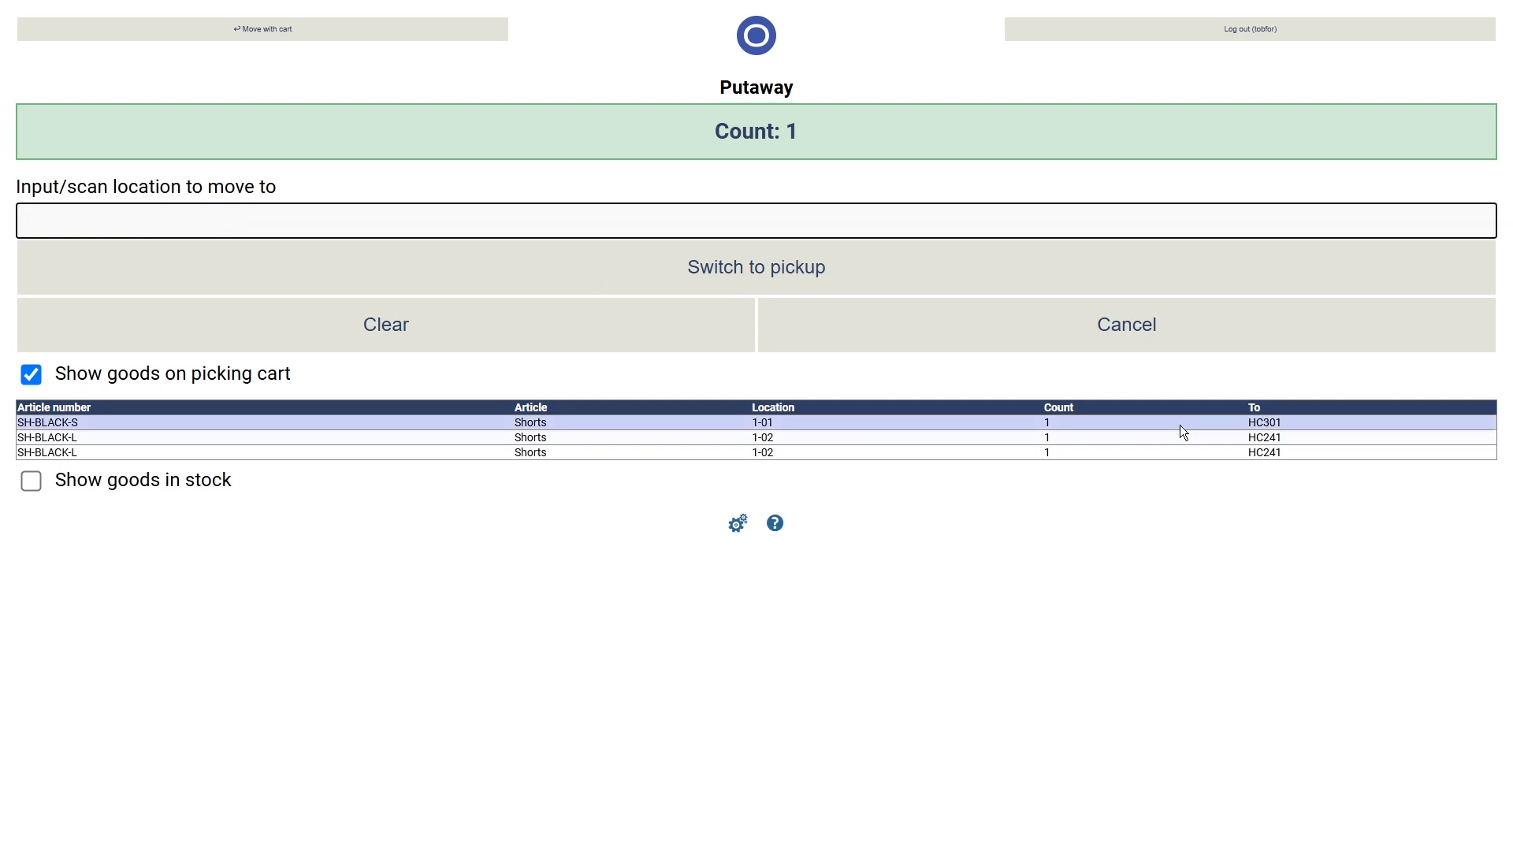
pyautogui.hotkey('ctrl', 'v')
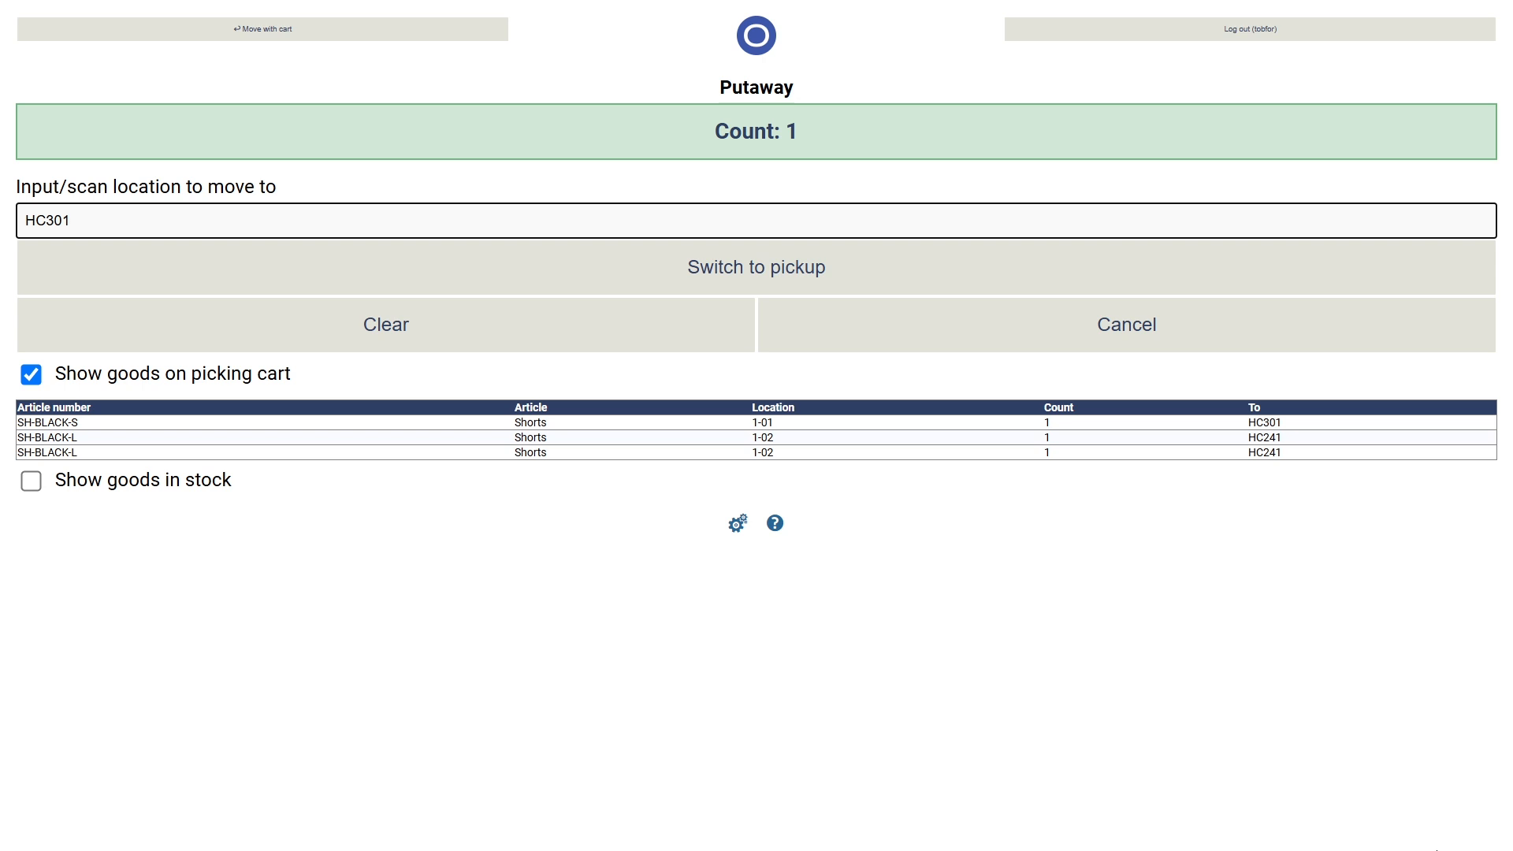
pyautogui.press('Return')
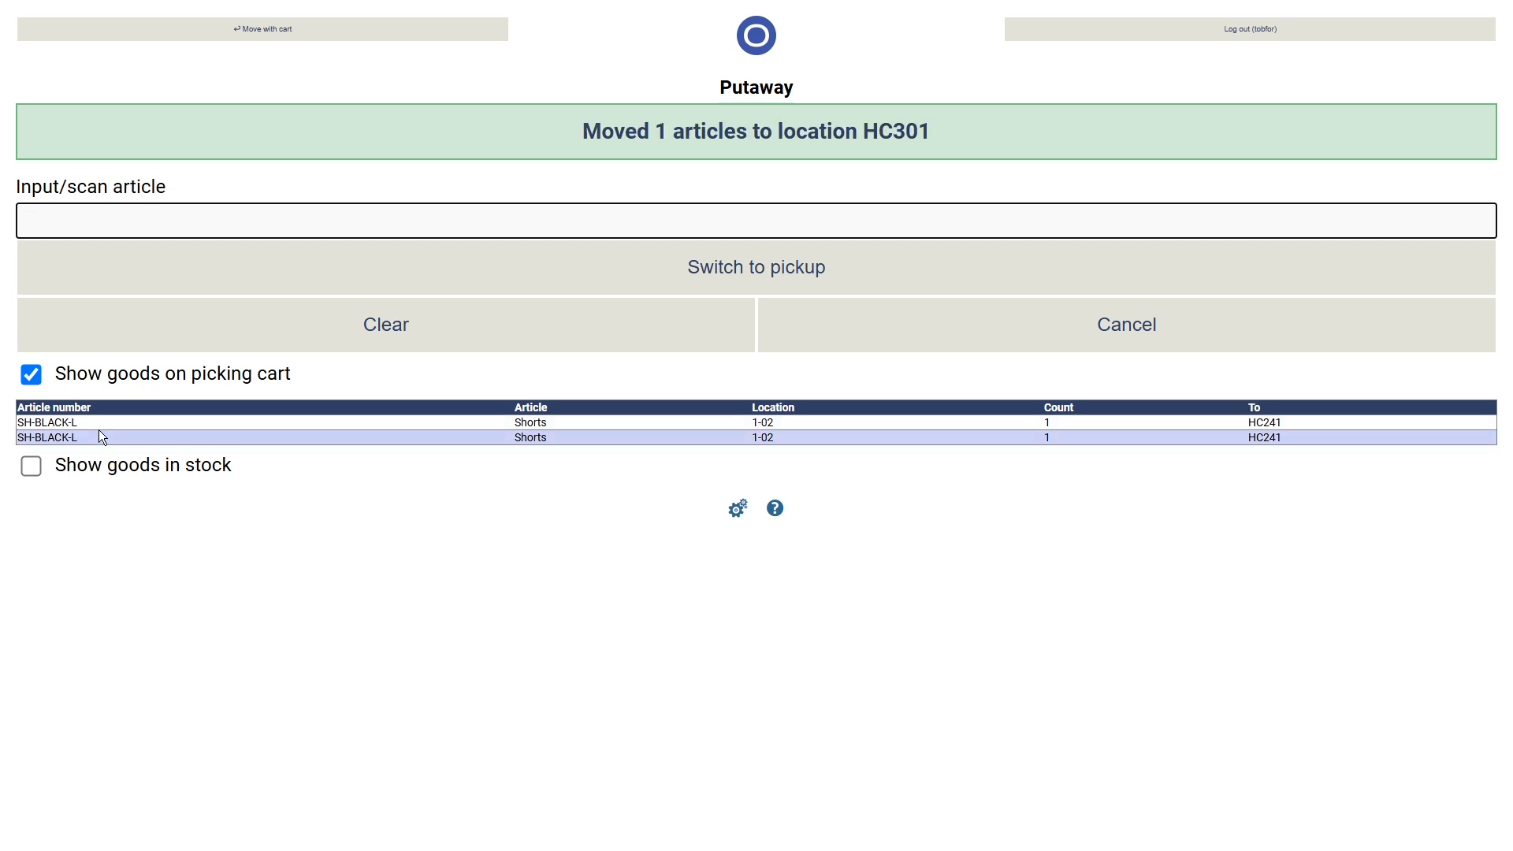
# - Move two SH-BLACK-L from the cart to HC241
pyautogui.moveTo(85, 423); pyautogui.dragTo(17, 424)
pyautogui.hotkey('ctrl', 'c')
pyautogui.click(139, 218)
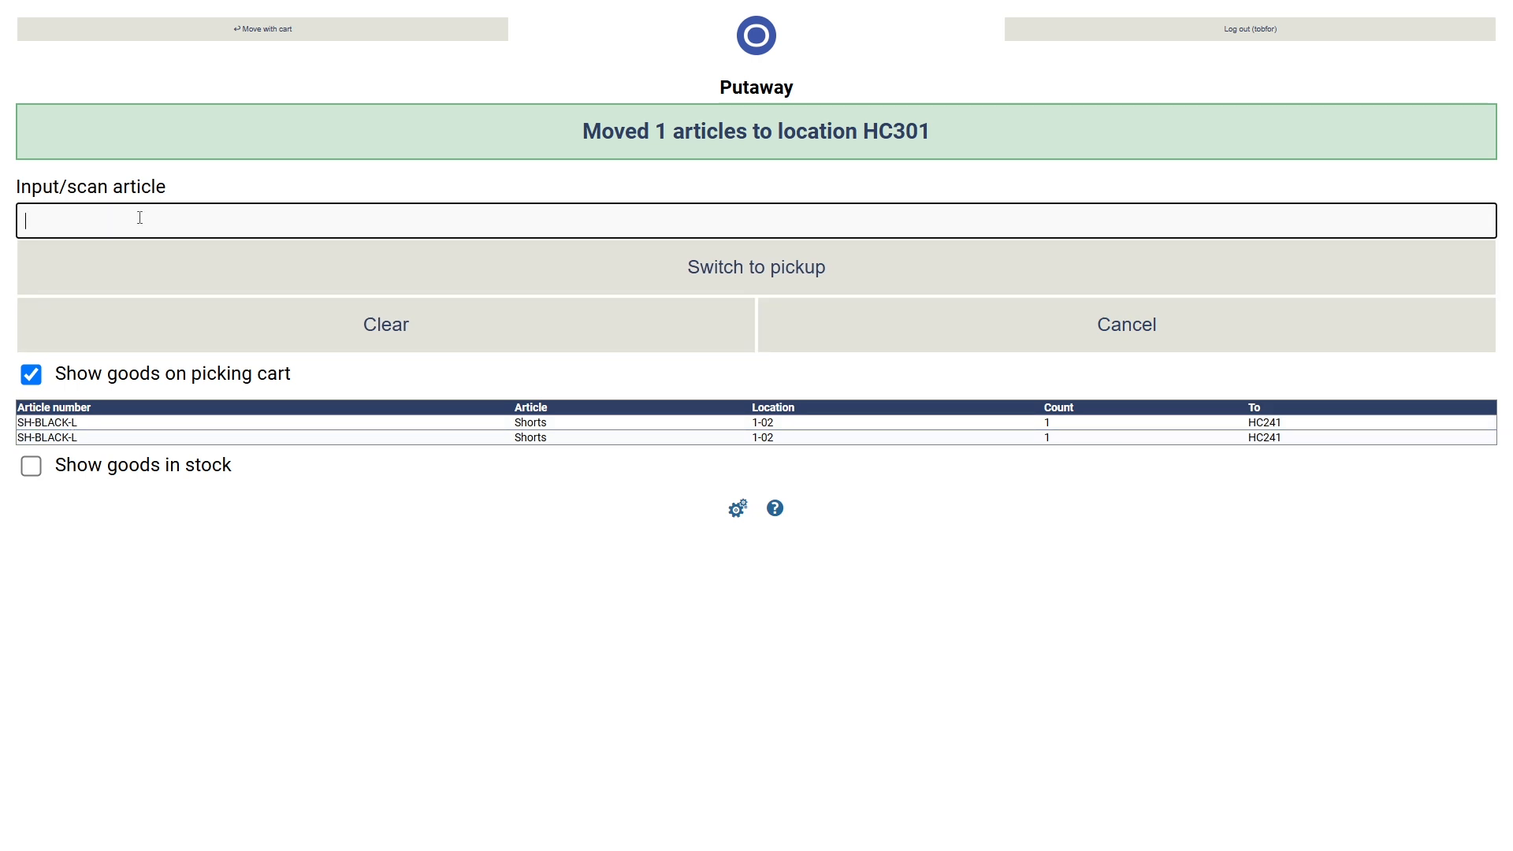
pyautogui.hotkey('ctrl', 'v')
pyautogui.press('Return')
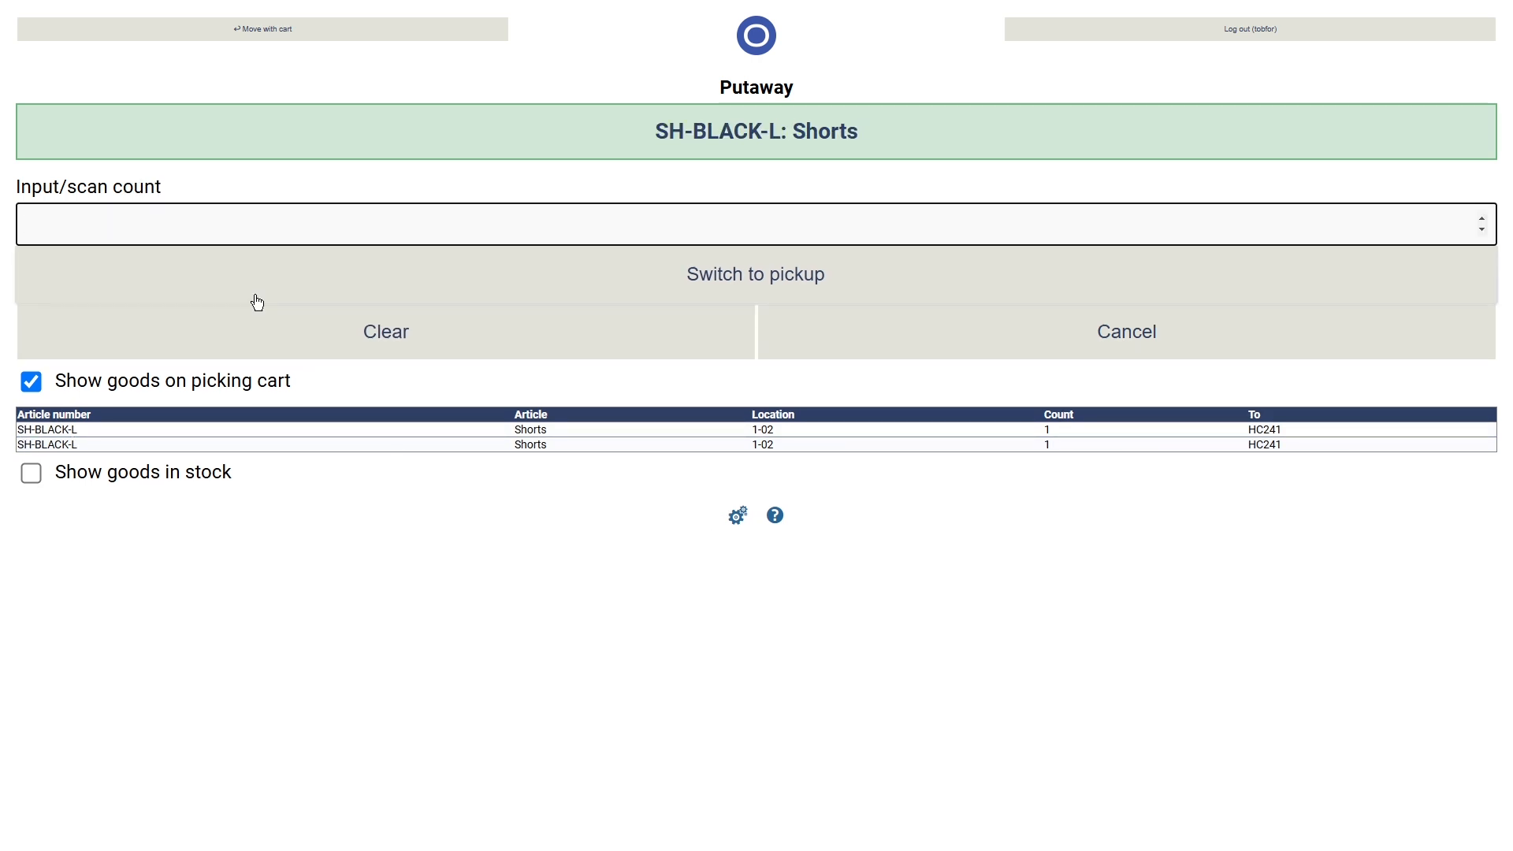
pyautogui.write('2')
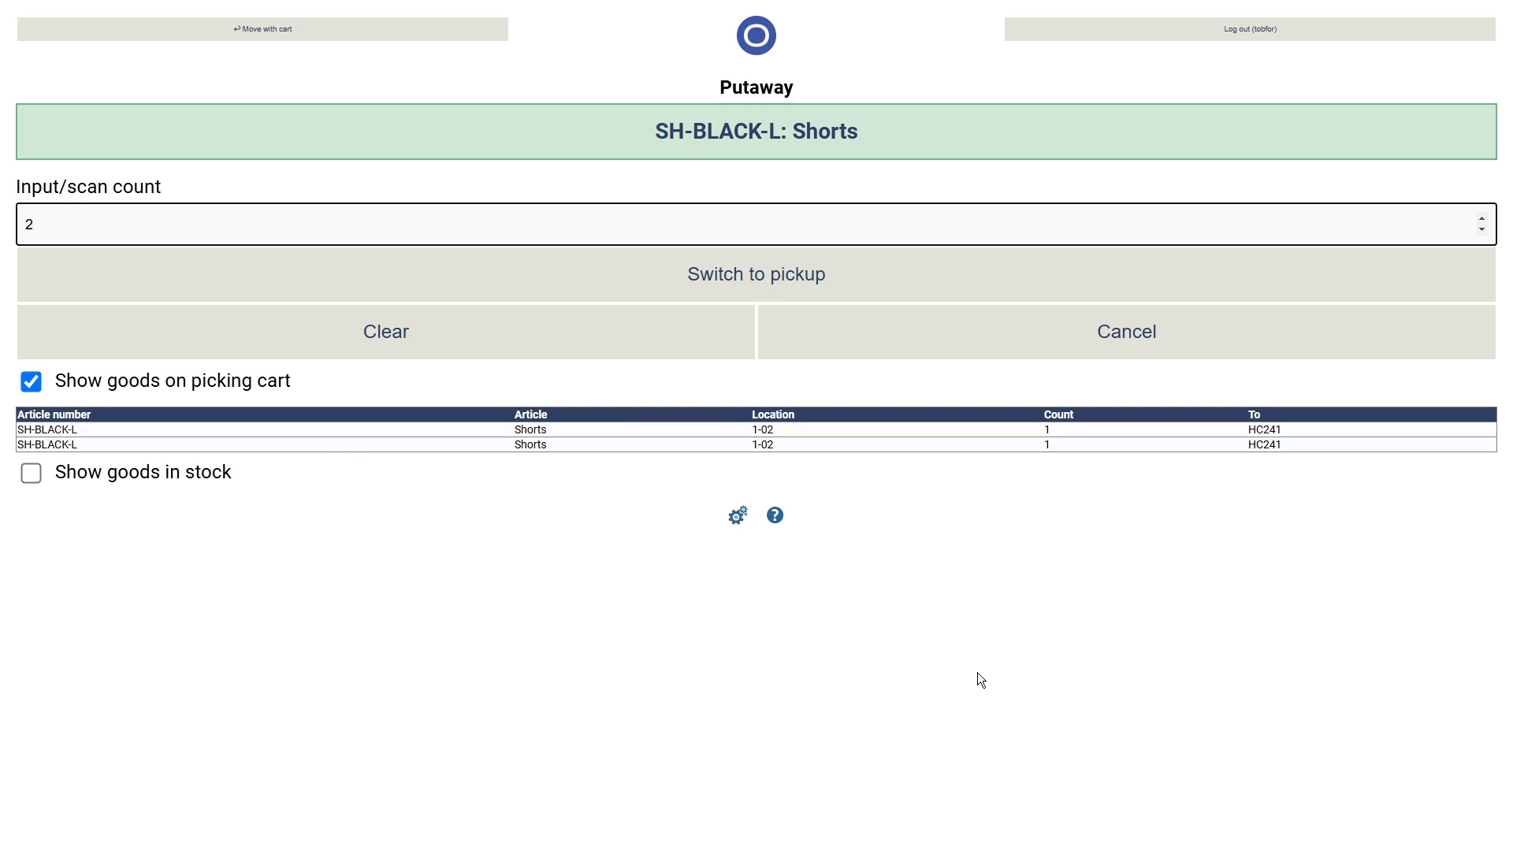
pyautogui.press('Return')
pyautogui.moveTo(1286, 424); pyautogui.dragTo(1248, 423)
pyautogui.hotkey('ctrl', 'c')
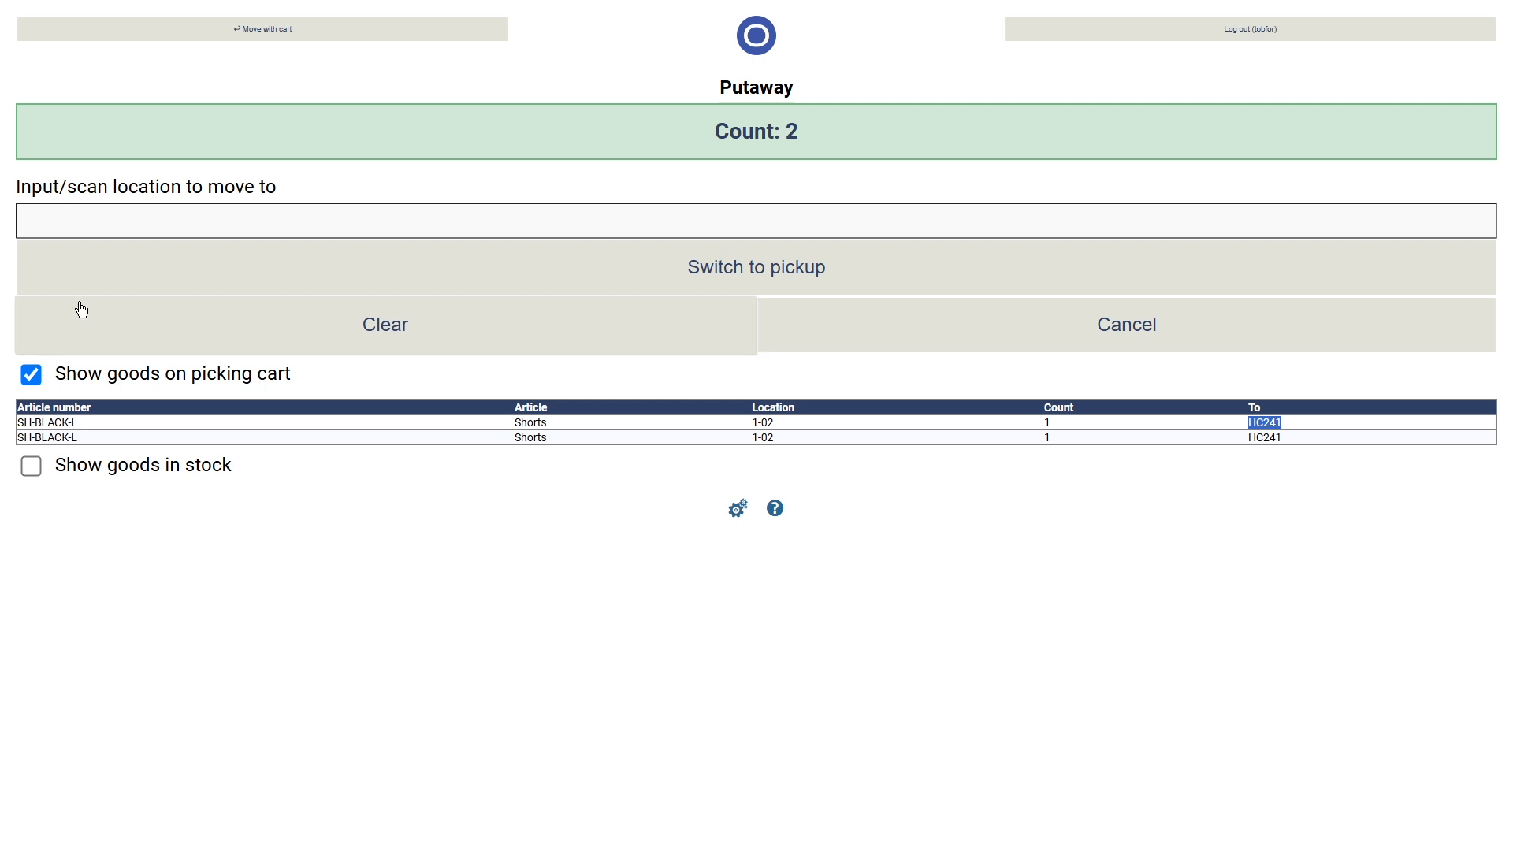
pyautogui.click(110, 222)
pyautogui.hotkey('ctrl', 'v')
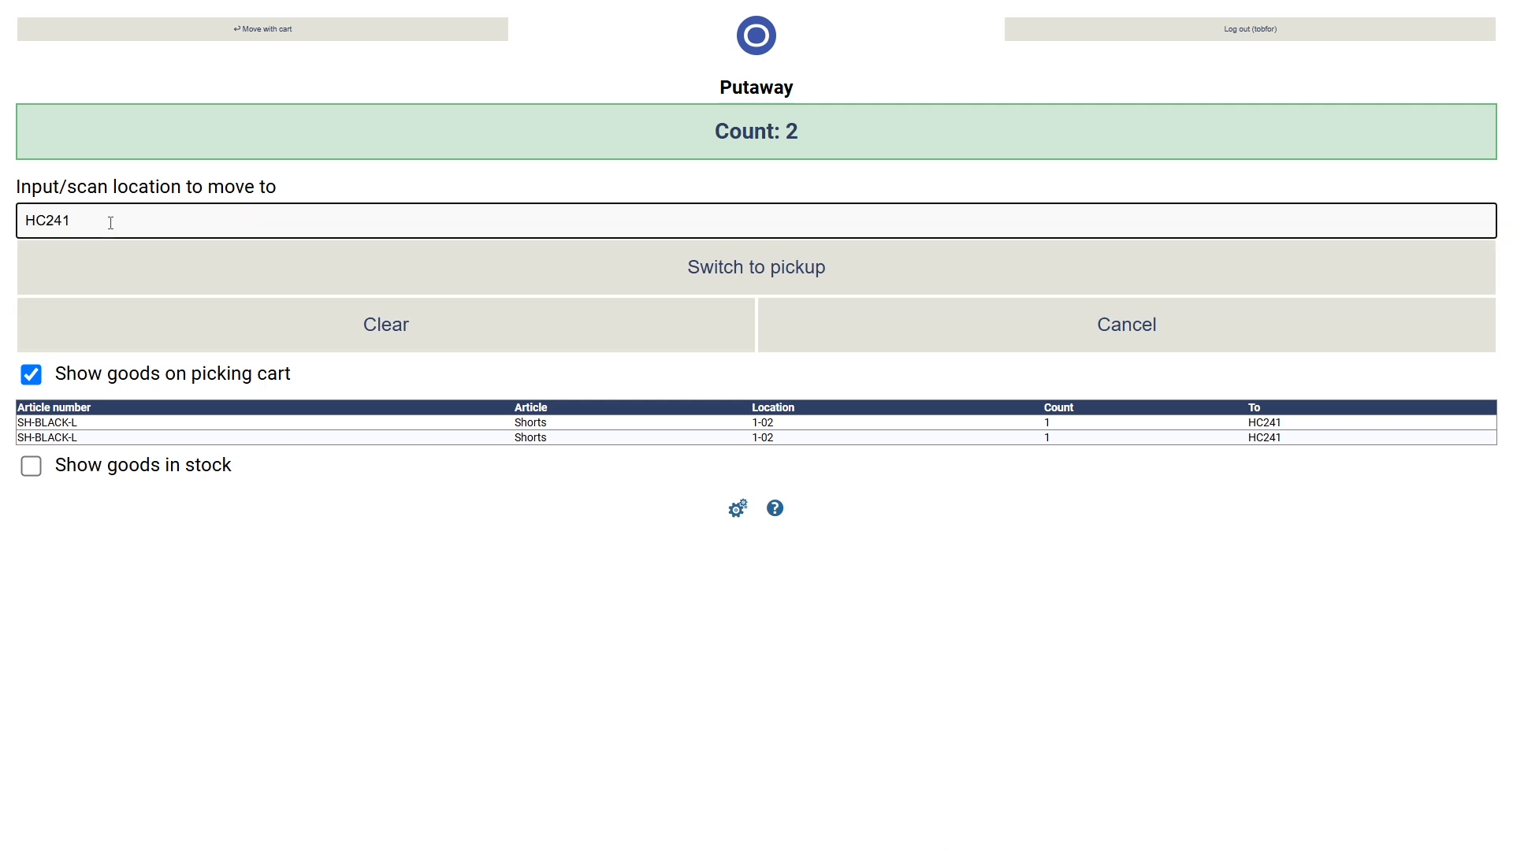
pyautogui.press('Return')
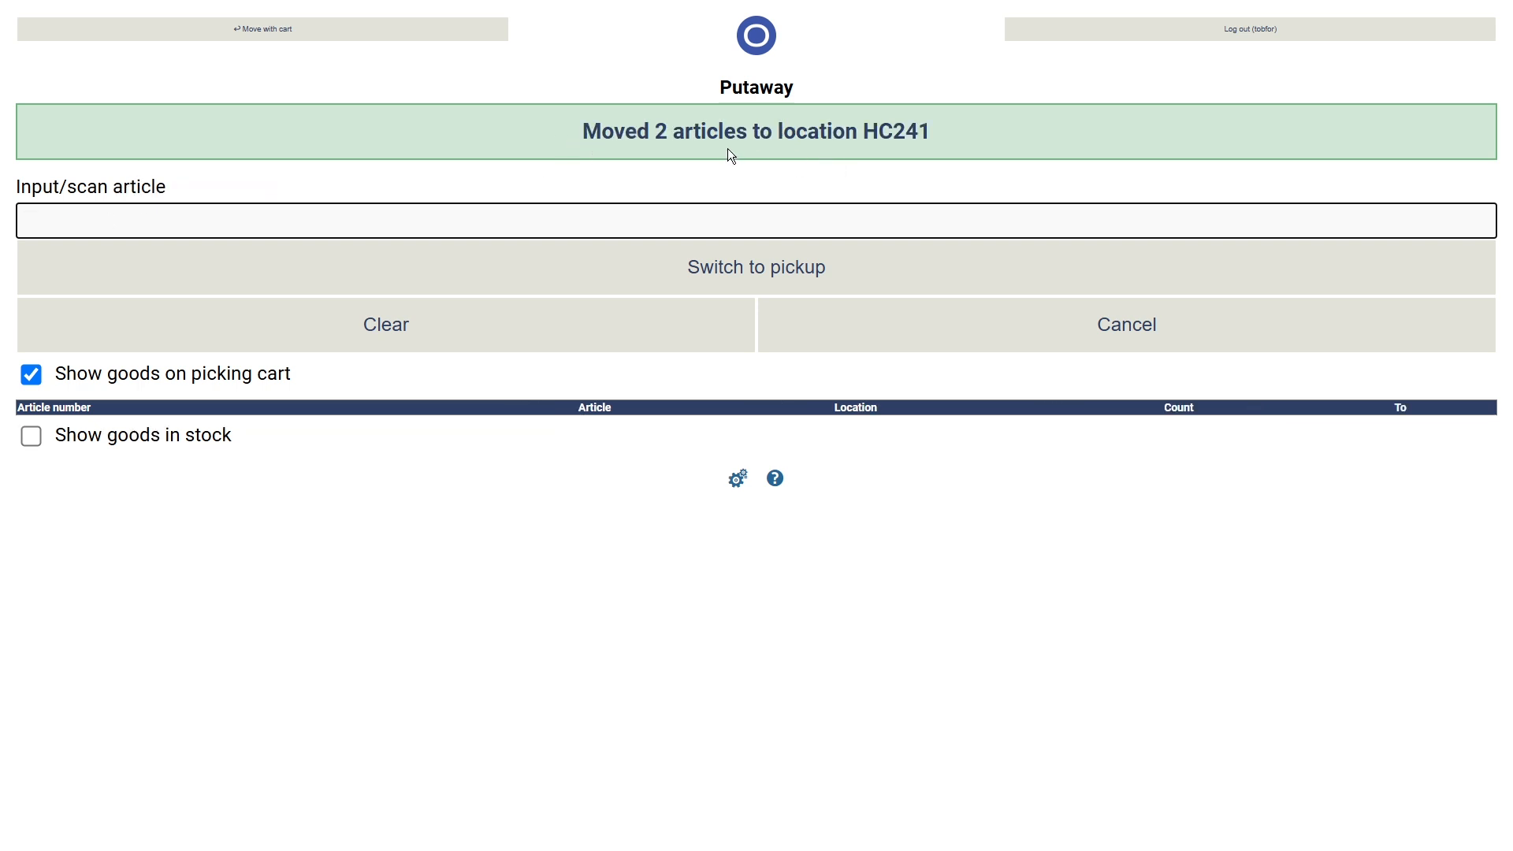
pyautogui.moveTo(872, 126); pyautogui.dragTo(1018, 147)
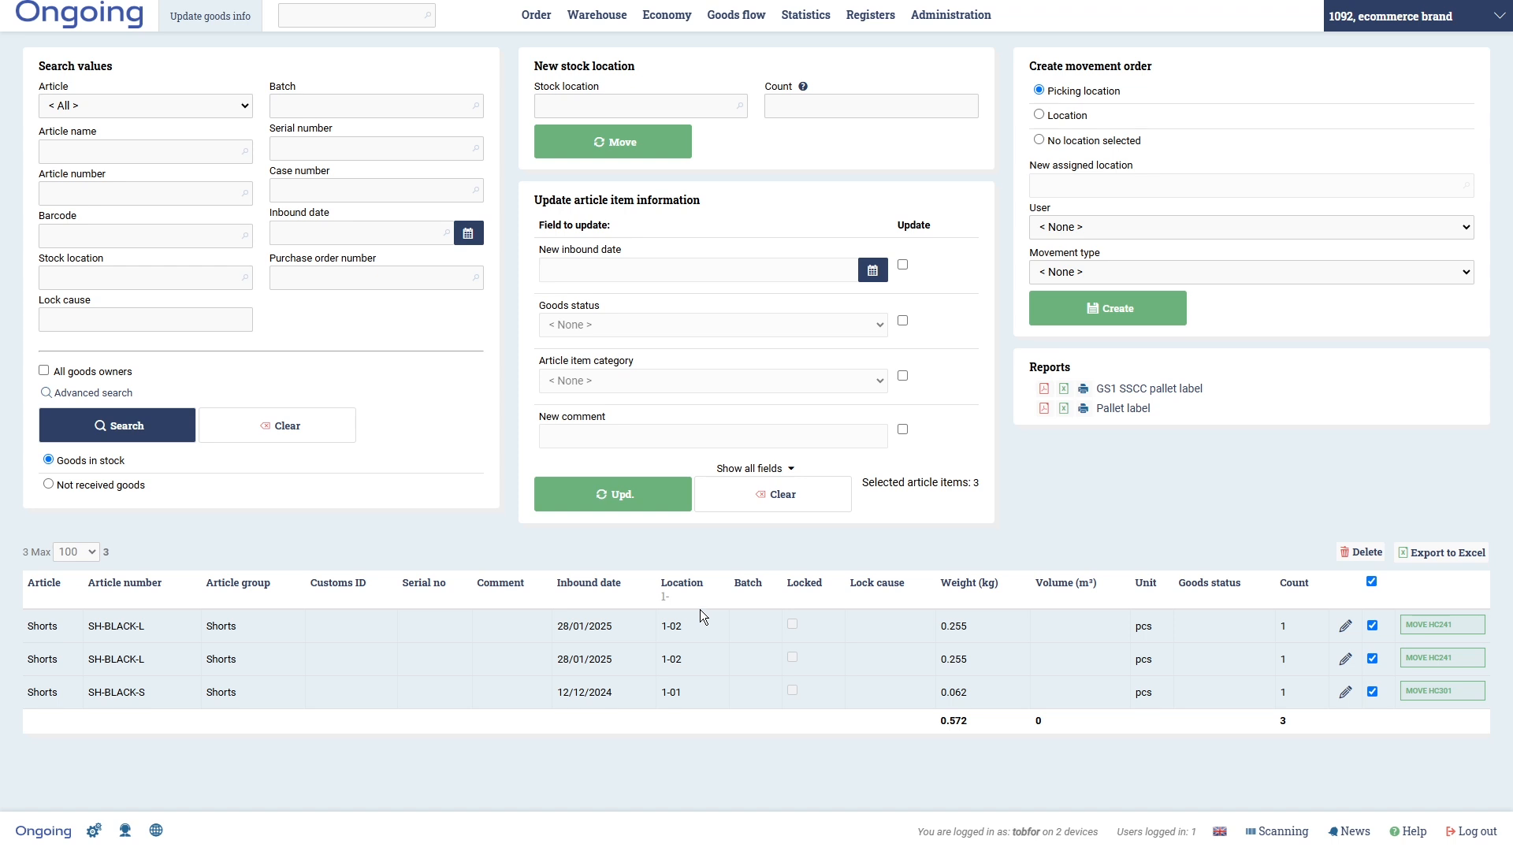
# - Search all goods transactions and check SH-BLACK-S moved 1-01 to HC301, SH-BLACK-L 1-02 to HC241
pyautogui.moveTo(735, 30)
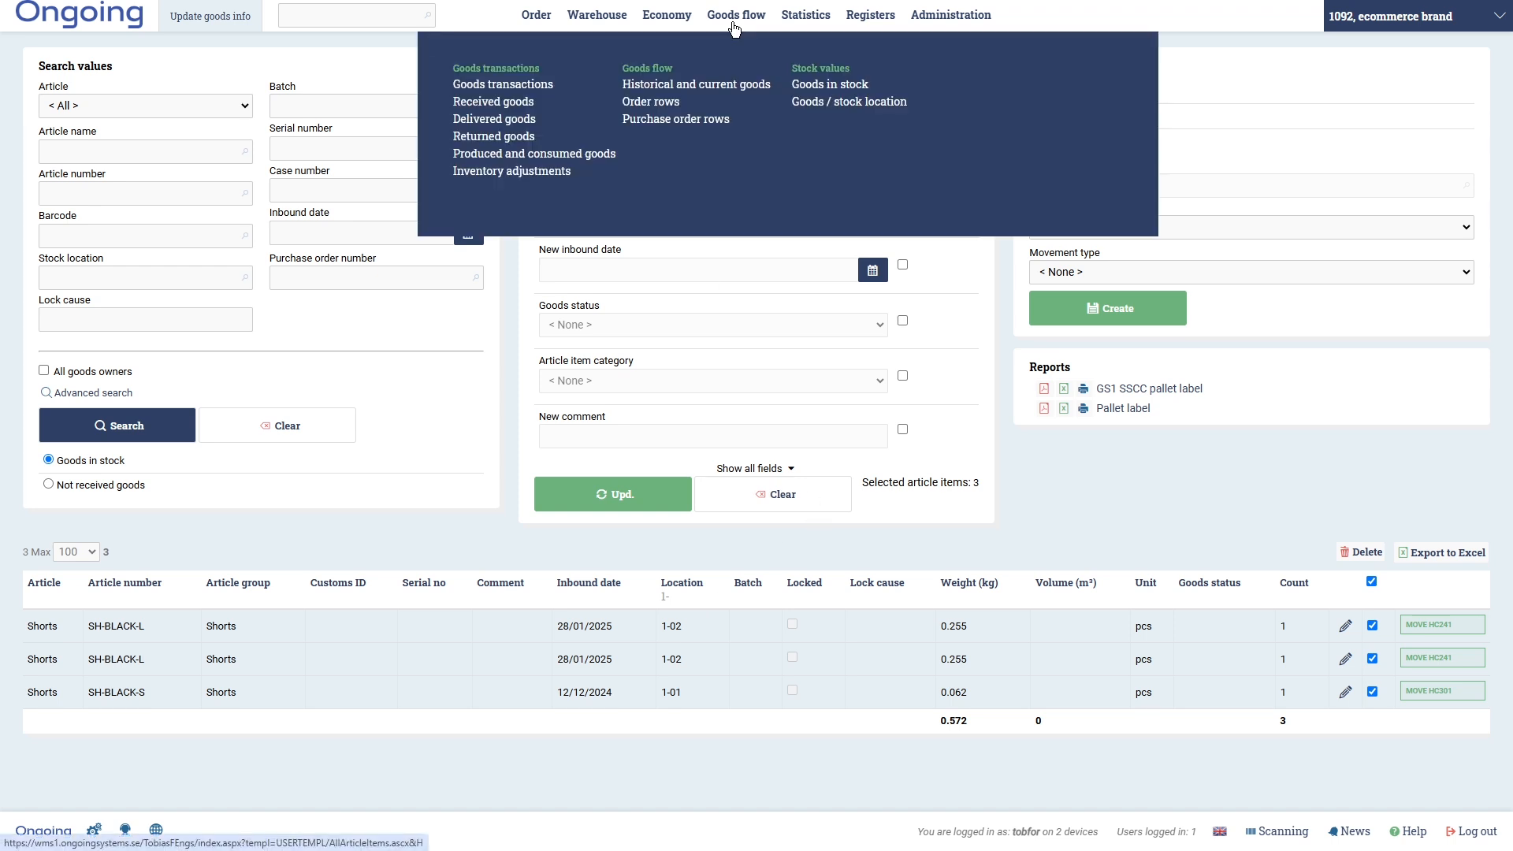
pyautogui.click(526, 92)
pyautogui.click(103, 440)
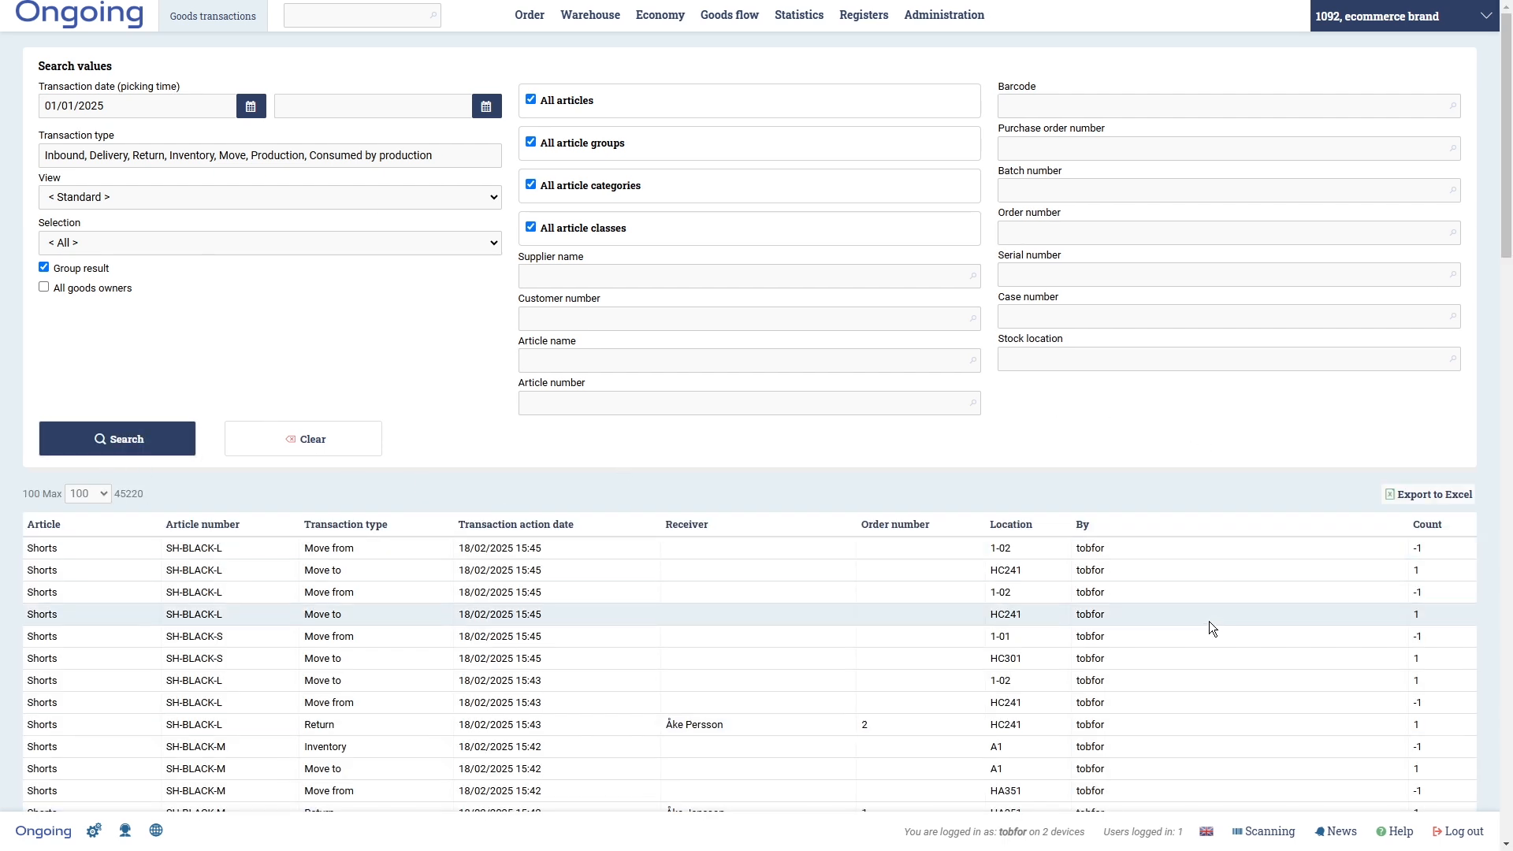
pyautogui.scroll(-2, 1028, 721)
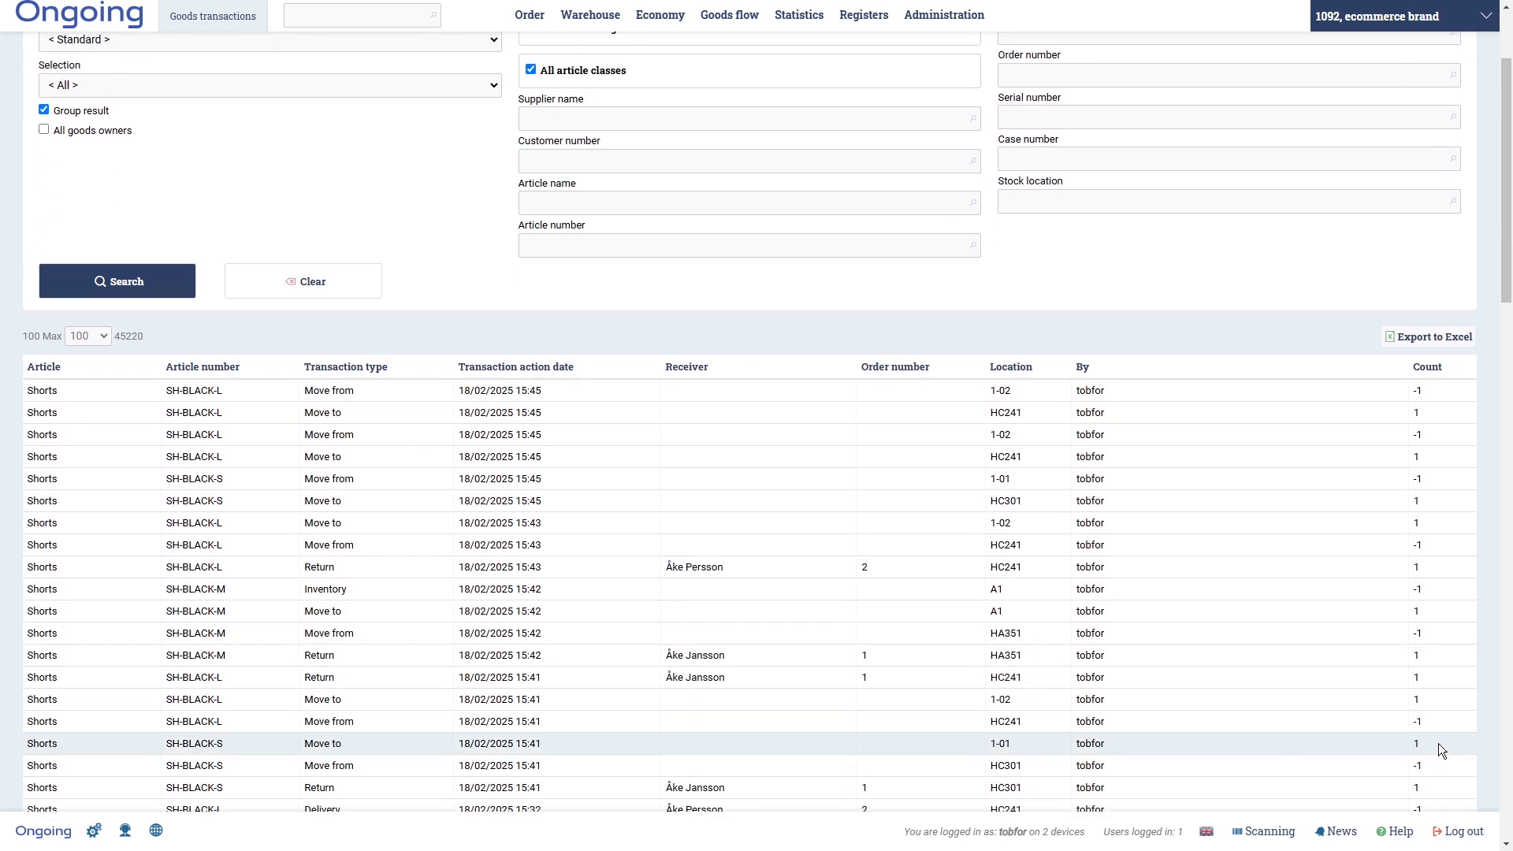
pyautogui.moveTo(991, 391); pyautogui.dragTo(1025, 456)
pyautogui.click(1009, 474)
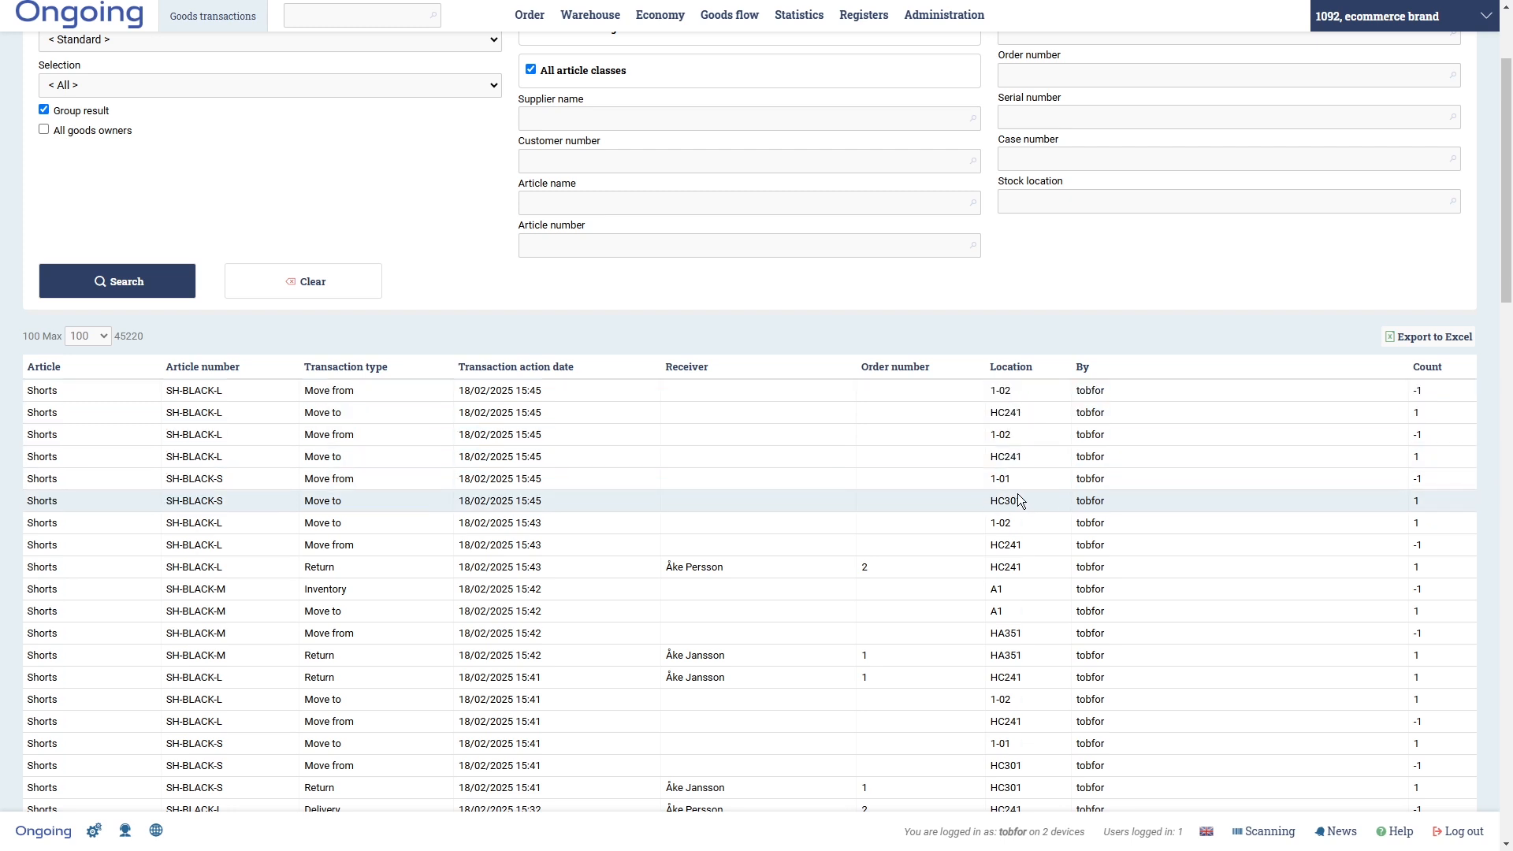
pyautogui.moveTo(1019, 501); pyautogui.dragTo(997, 502)
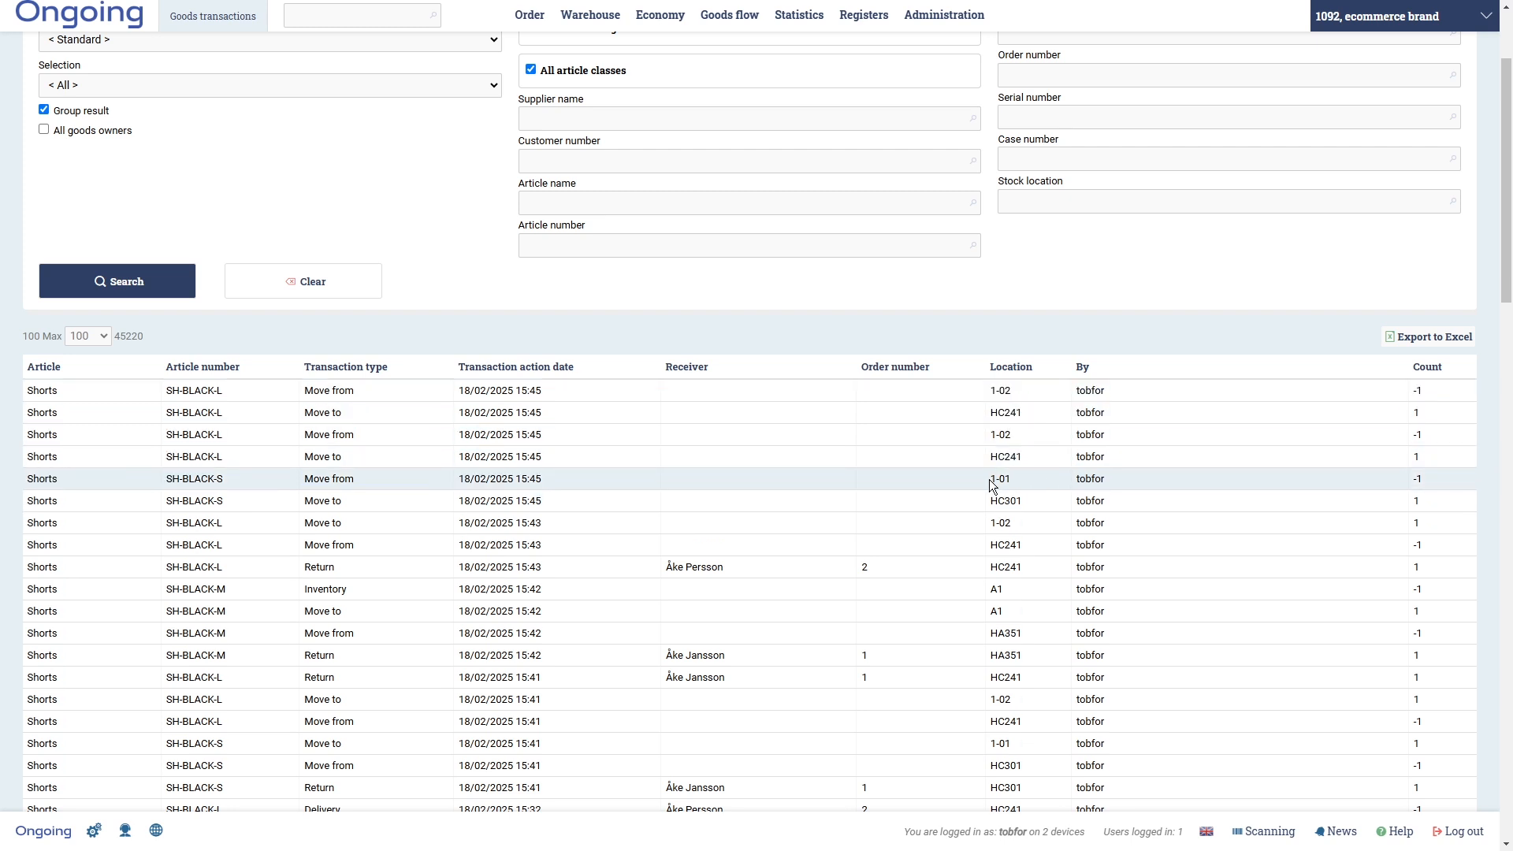
pyautogui.moveTo(1022, 501); pyautogui.dragTo(990, 502)
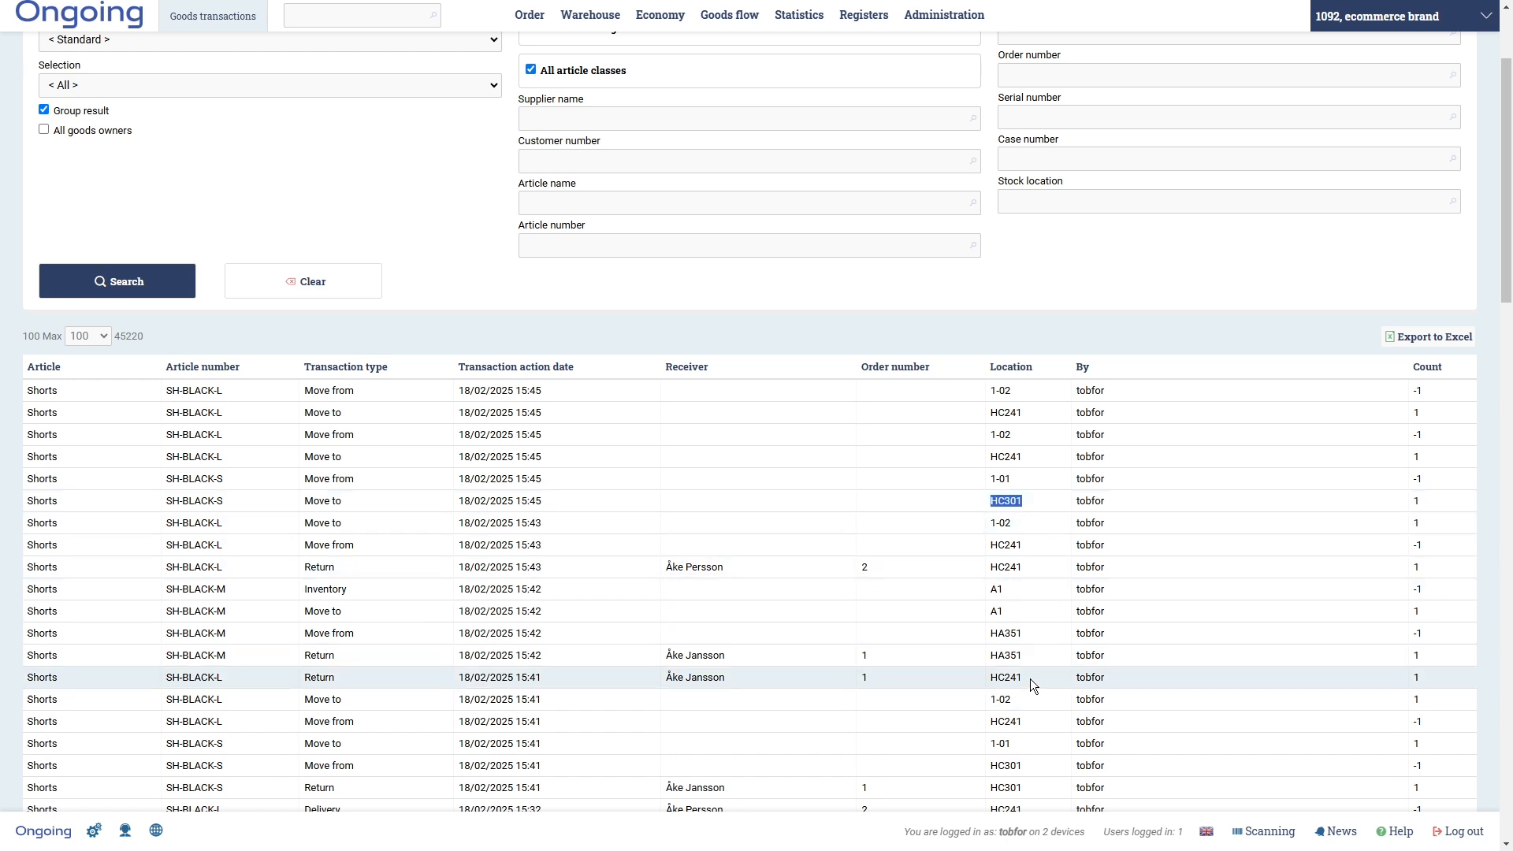
pyautogui.scroll(1, 981, 352)
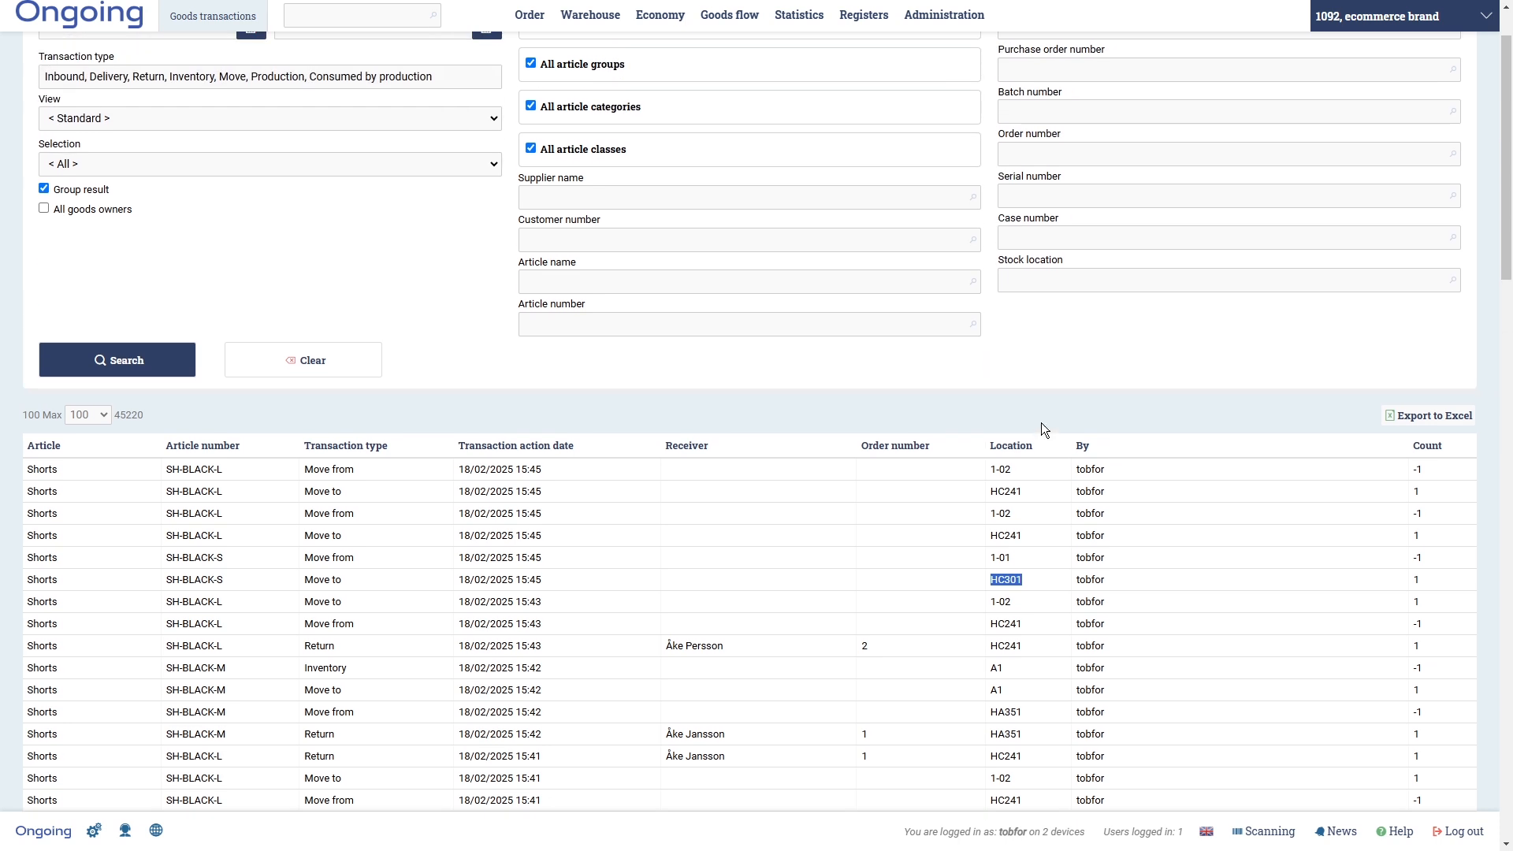
pyautogui.scroll(1, 1017, 419)
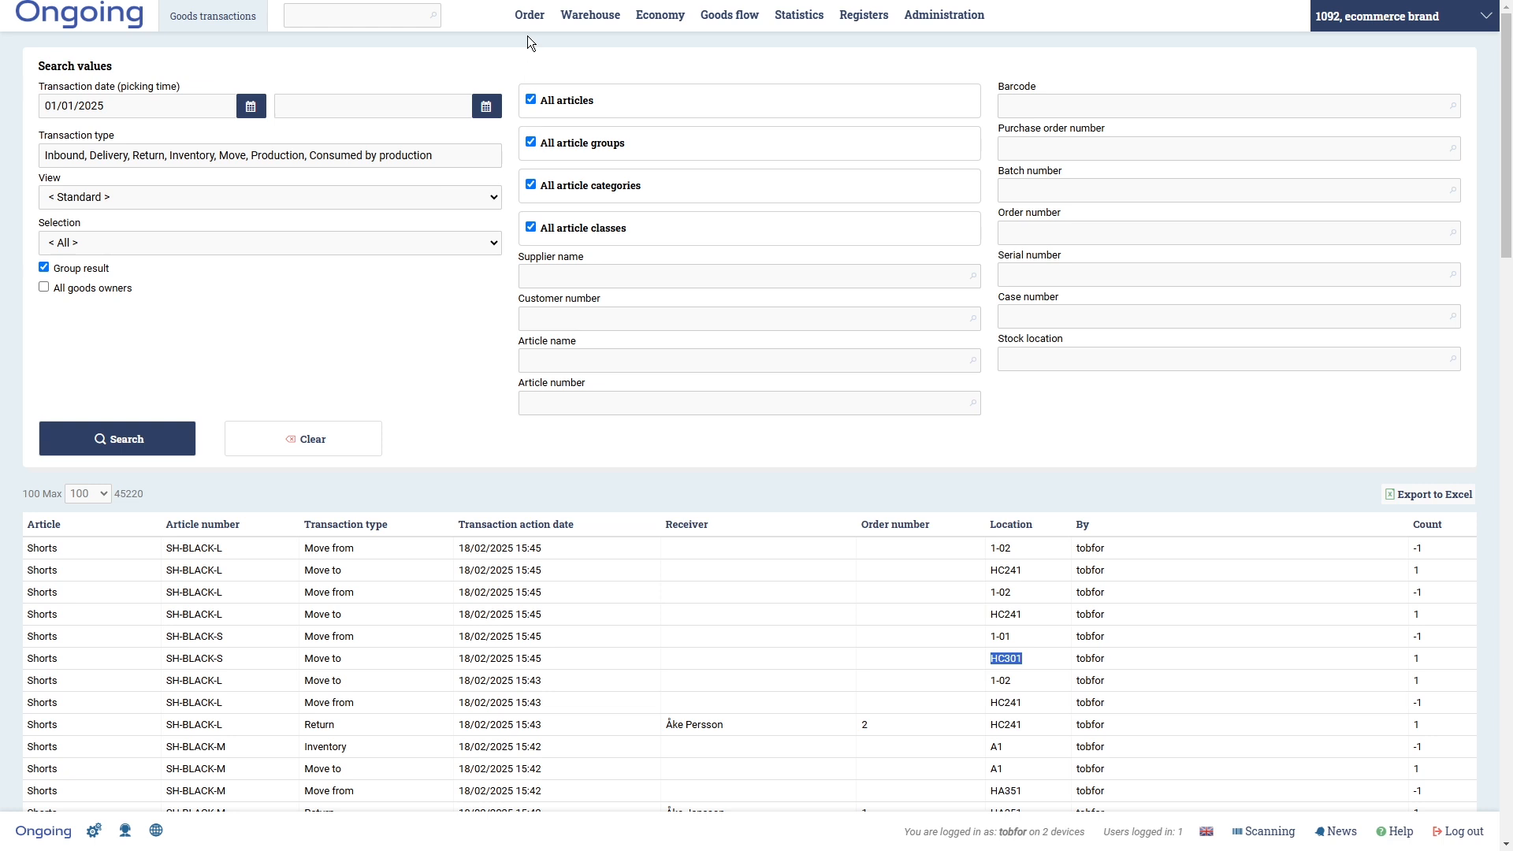
pyautogui.moveTo(530, 36)
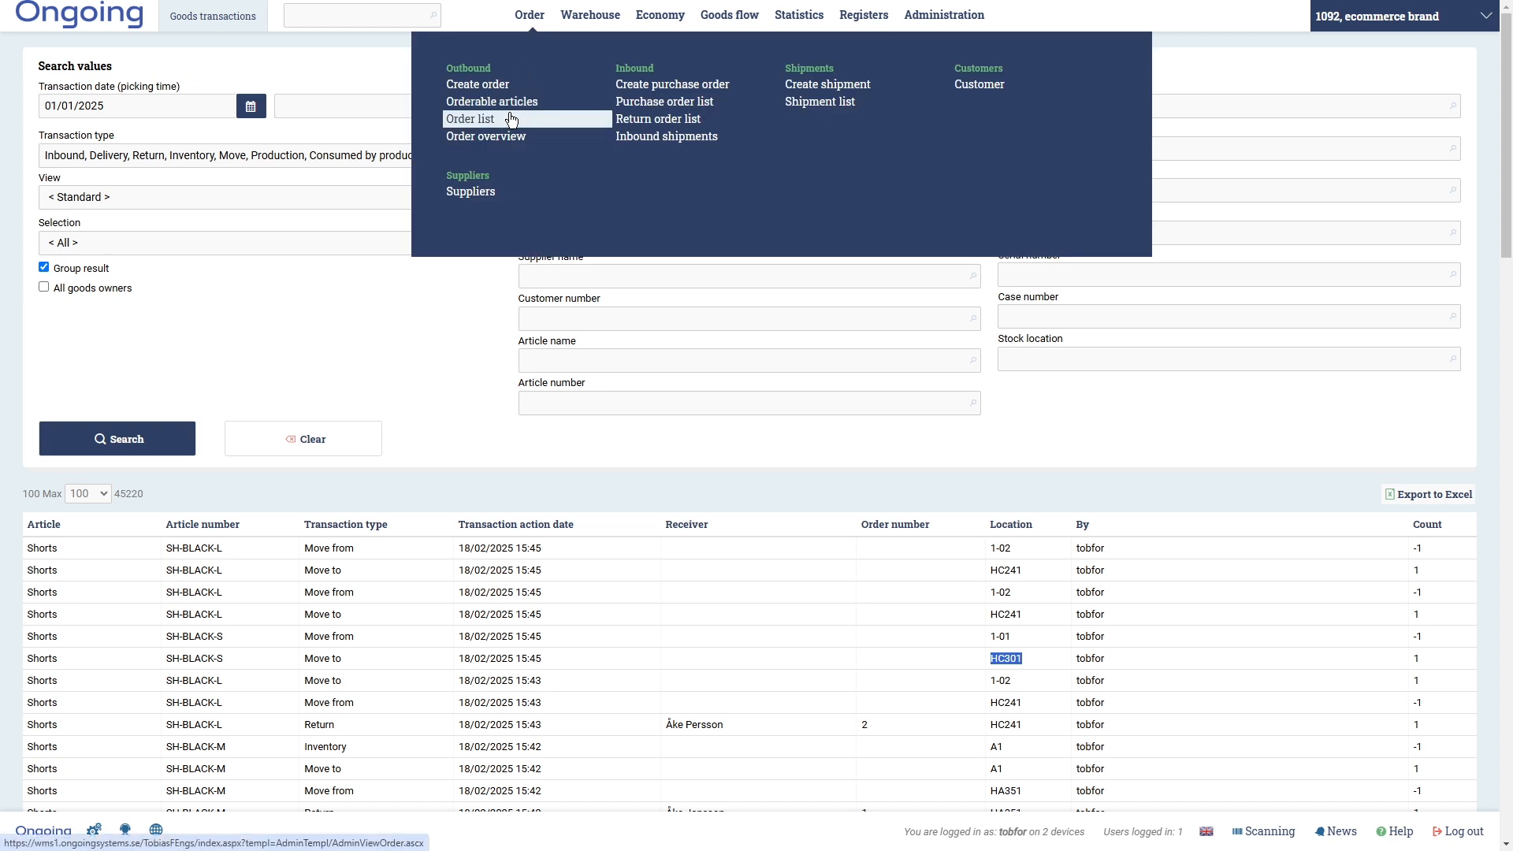